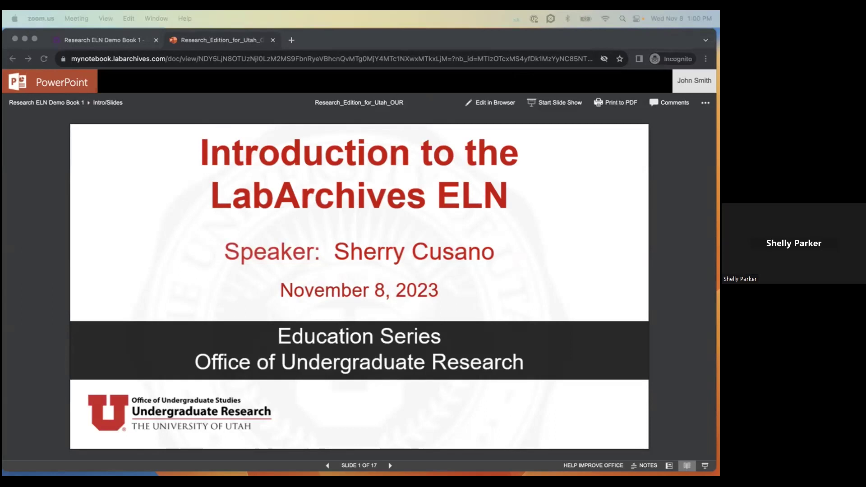
pyautogui.press('XF86AudioRaiseVolume')
# - Raise the volume, then advance past the Virtual Event and Event Evaluation slides to slide 4
pyautogui.click(521, 213)
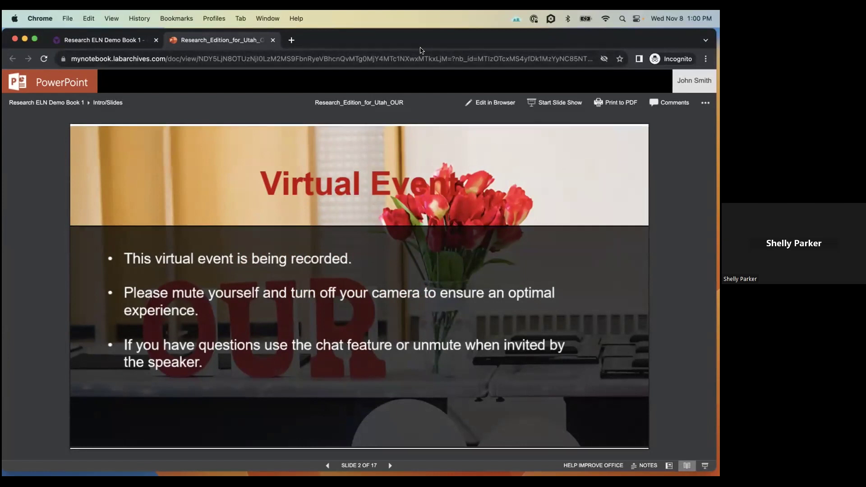
pyautogui.click(644, 318)
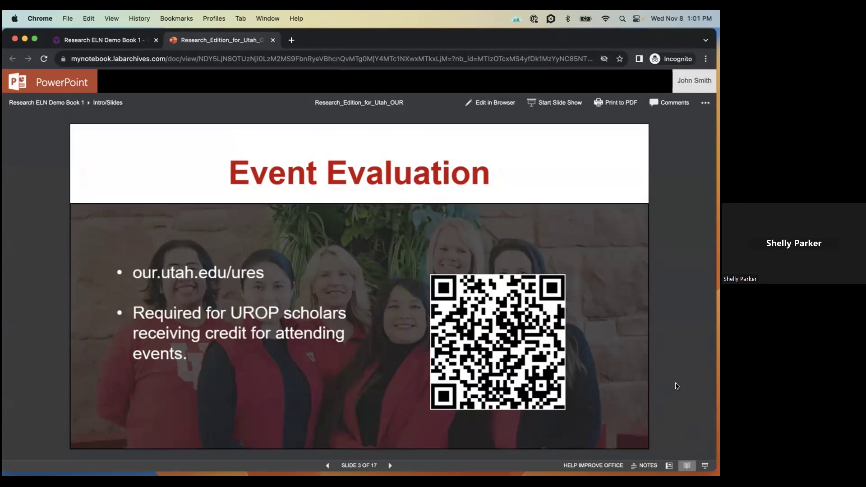
pyautogui.press('Right')
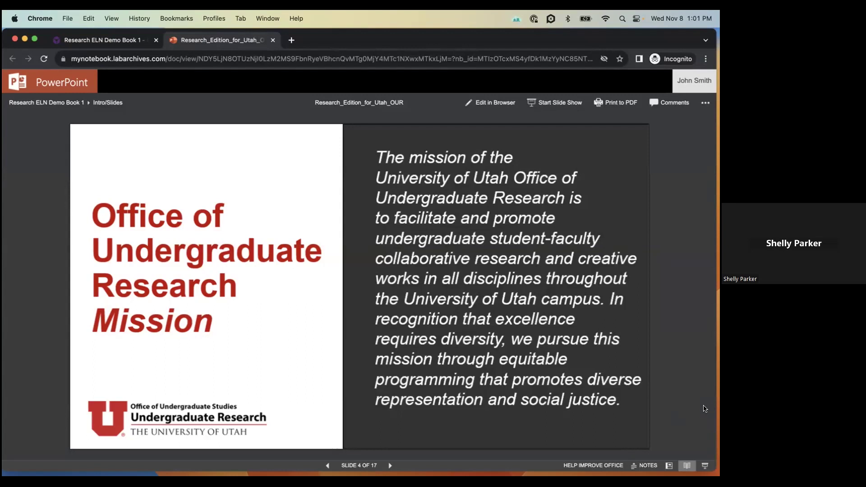
# - Advance from slide 4 through slide 5 to the Today's Speaker slide, slide 6 of 17
pyautogui.press('Right')
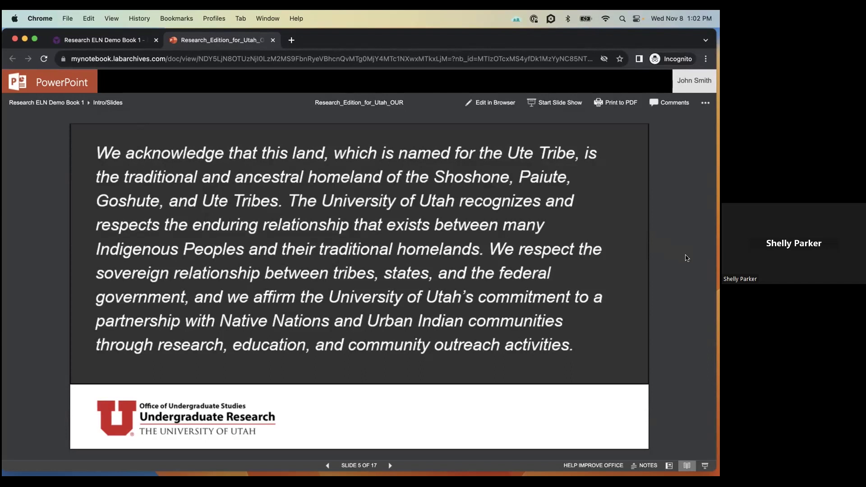
pyautogui.press('Right')
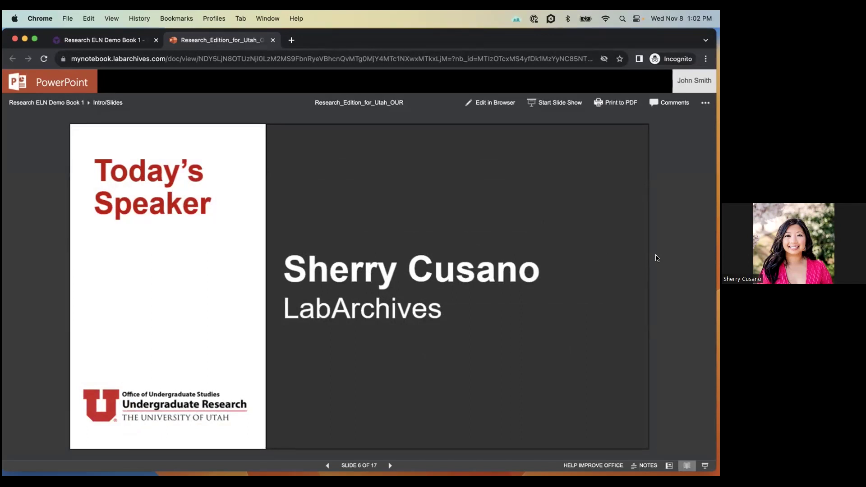
# - Advance past LabArchives for Research to slide 8, covering ELN, Scheduler and Inventory
pyautogui.press('Right')
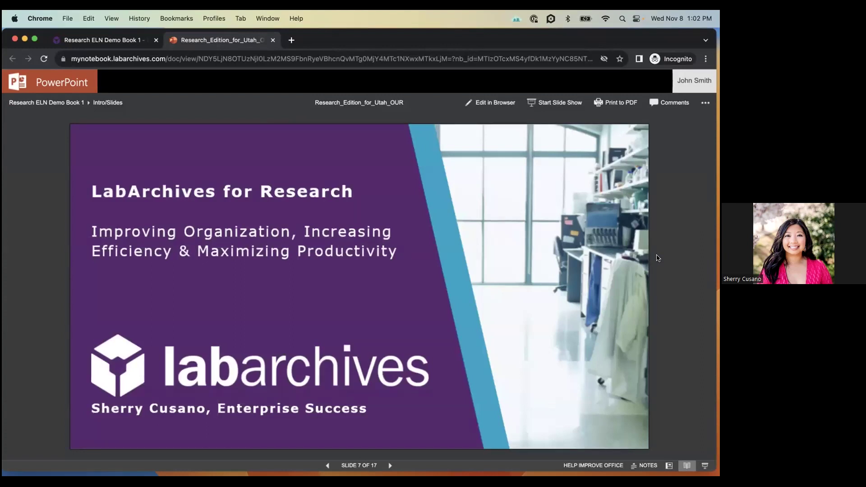
pyautogui.press('Right')
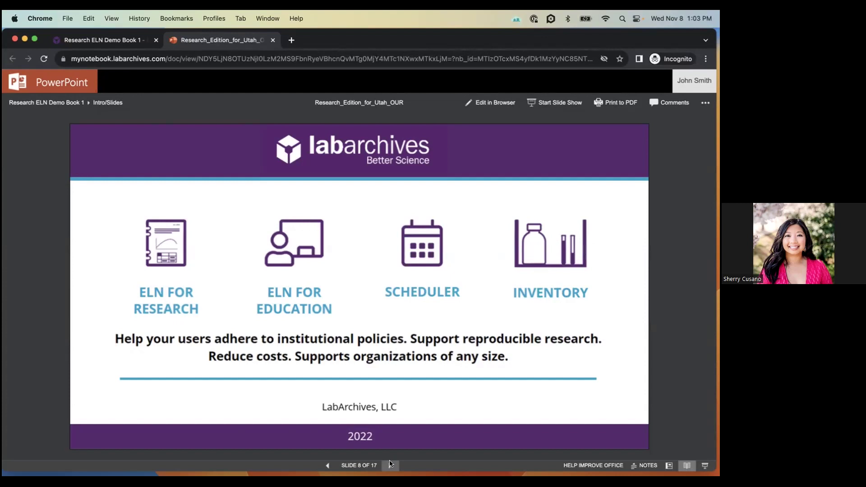
# - Advance past What is LabArchives Research Edition? to slide 10, Comprehensive Data Management Plan
pyautogui.click(390, 465)
pyautogui.click(390, 465)
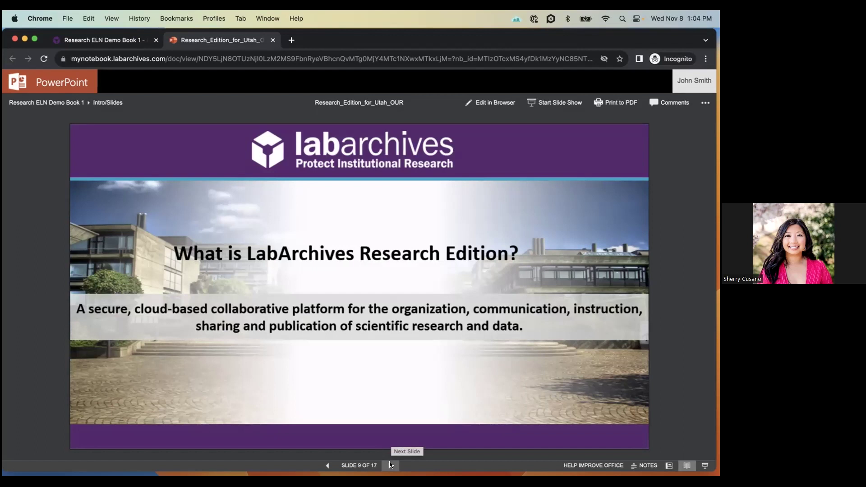
pyautogui.click(458, 430)
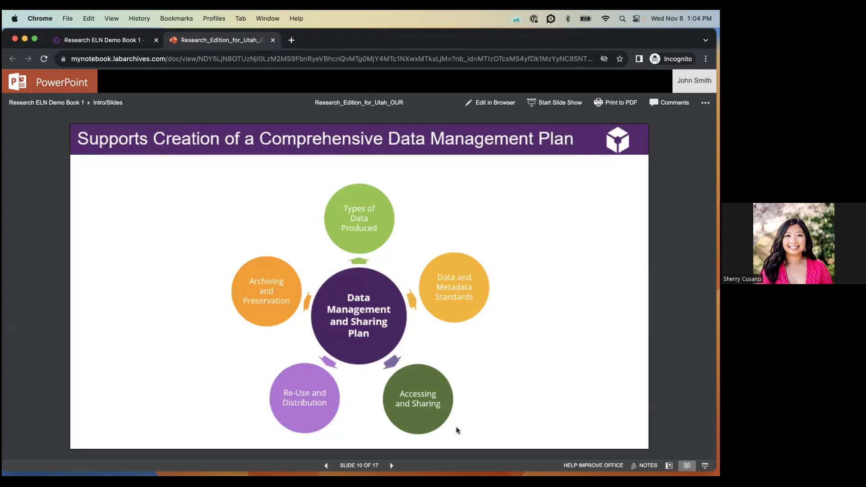
# - Advance past the Getting Started slide to slide 12, Support & Training Resources
pyautogui.press('Right')
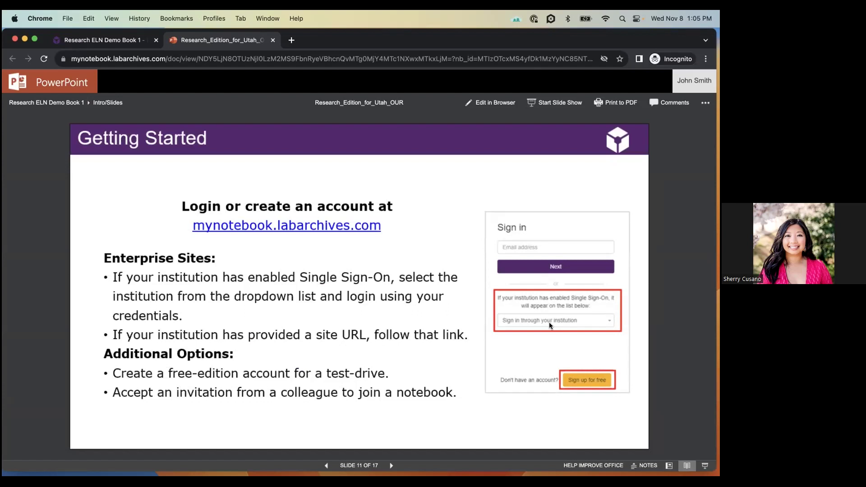
pyautogui.press('Right')
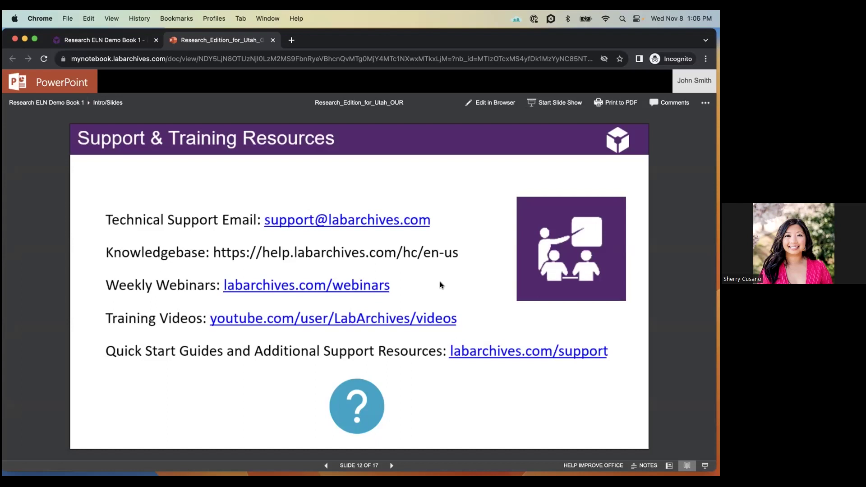
# - Advance from slide 12 toward slide 13, Adding Data to a Notebook
pyautogui.press('Right')
pyautogui.press('Right')
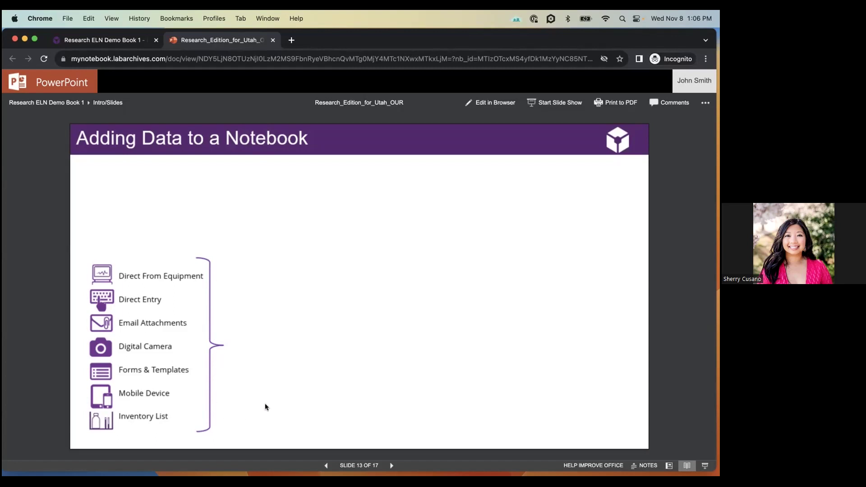
# - Reveal the integration logos, file-type cloud and Output Formats, then advance to slide 14
pyautogui.click(360, 282)
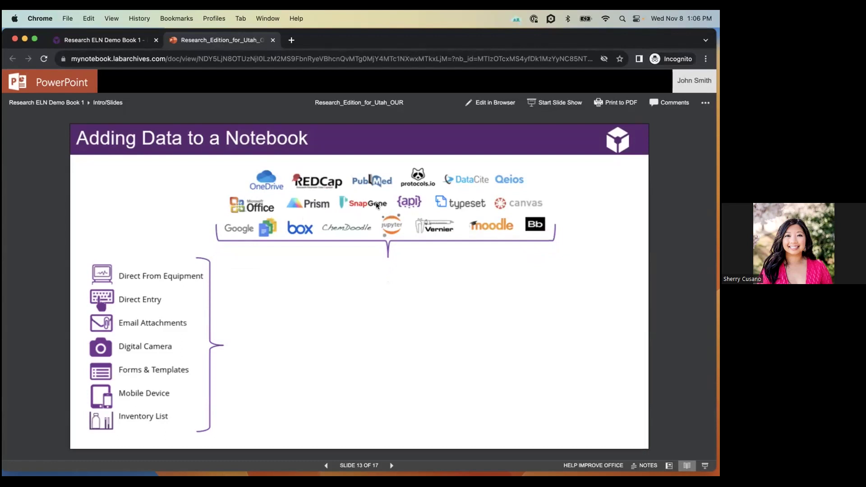
pyautogui.click(490, 238)
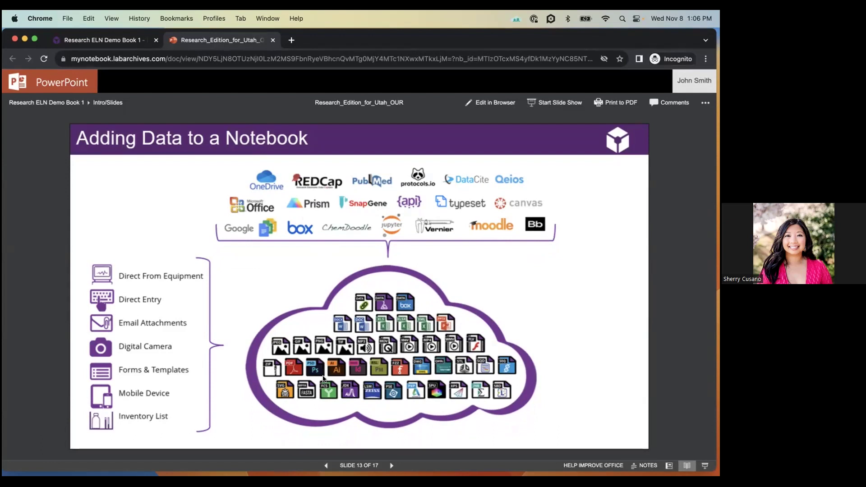
pyautogui.click(564, 338)
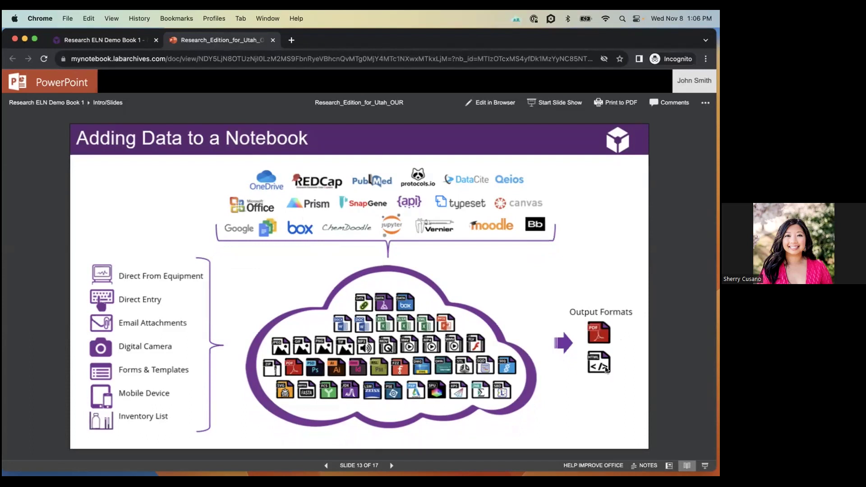
pyautogui.click(567, 397)
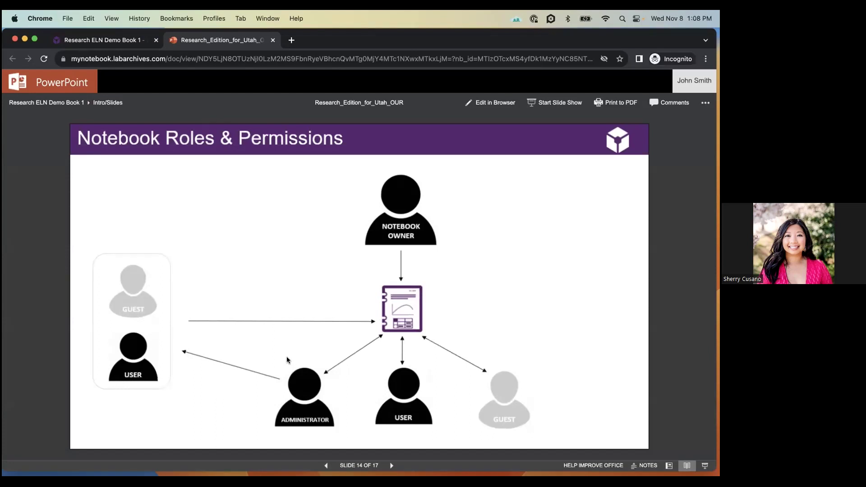
# - Advance from Notebook Roles & Permissions to slide 15 of 17, Notebook Structure
pyautogui.click(553, 348)
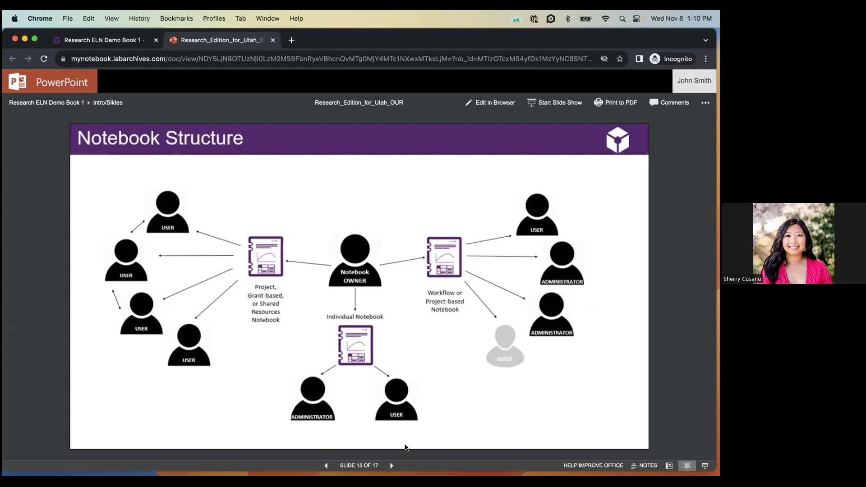
pyautogui.click(123, 40)
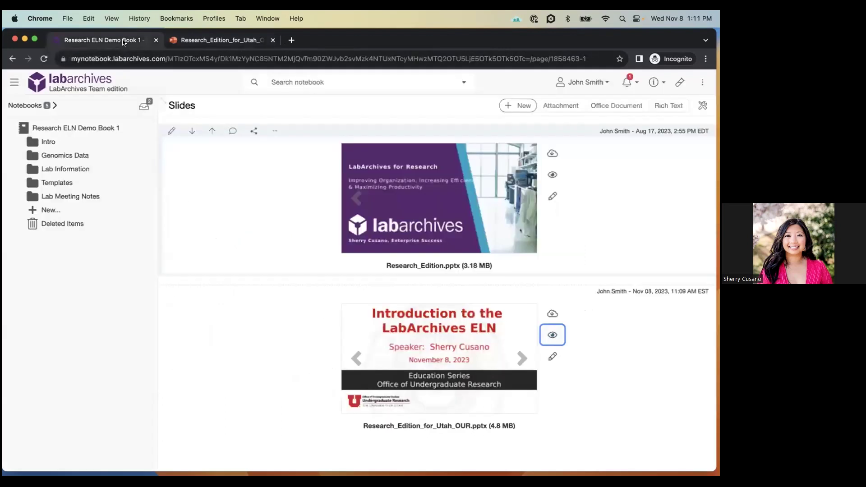
pyautogui.click(65, 155)
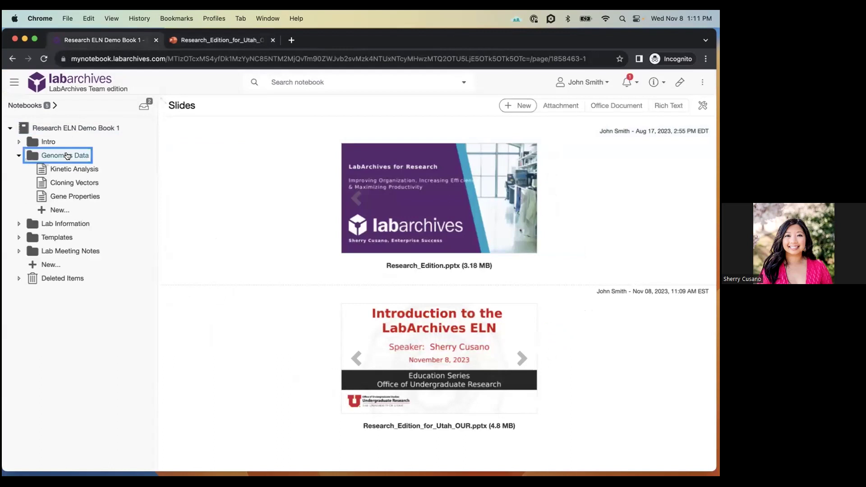
pyautogui.click(72, 169)
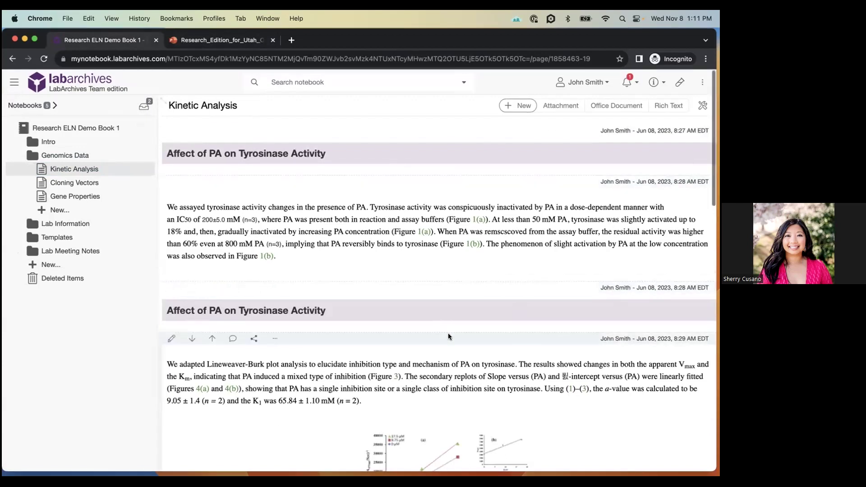
pyautogui.scroll(-3, 448, 336)
pyautogui.scroll(-8, 449, 337)
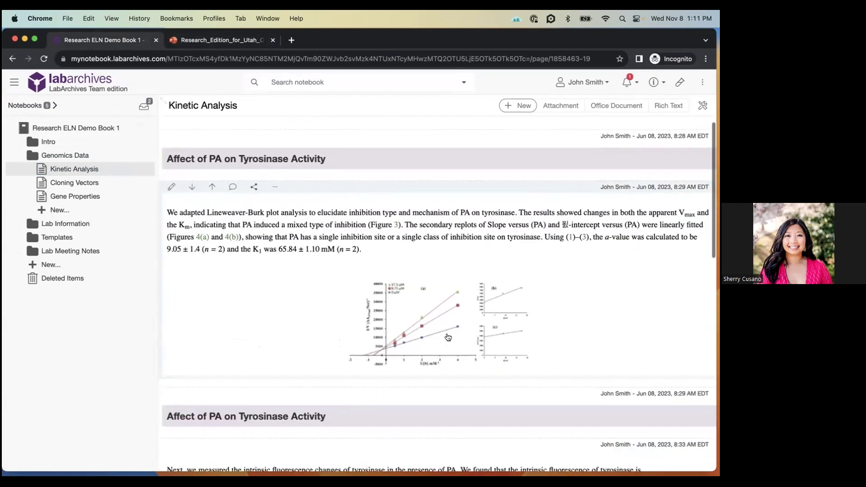
pyautogui.scroll(5, 447, 337)
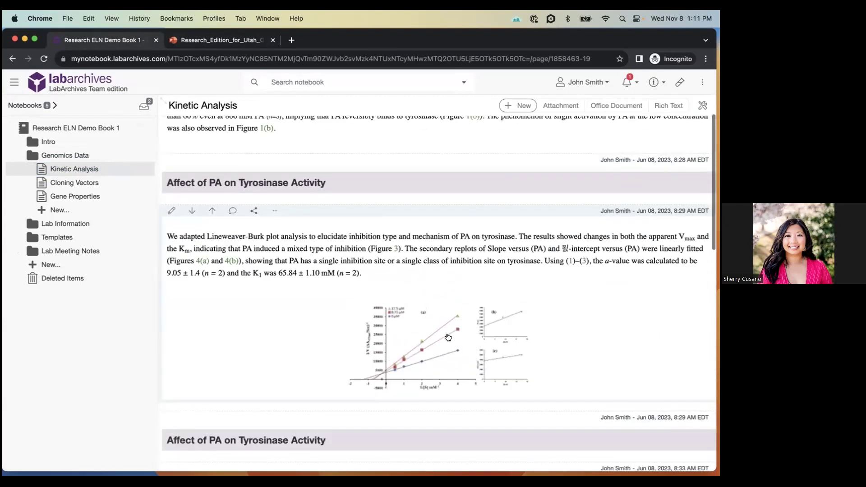
pyautogui.scroll(-7, 447, 337)
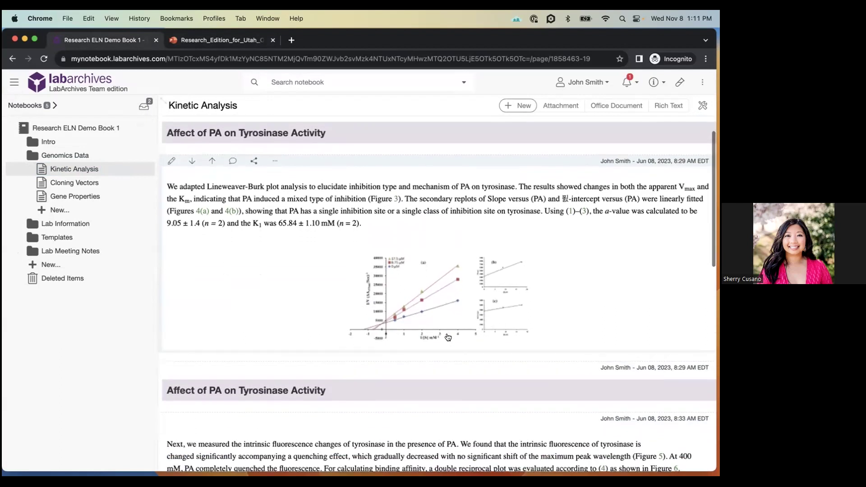
pyautogui.scroll(-15, 448, 336)
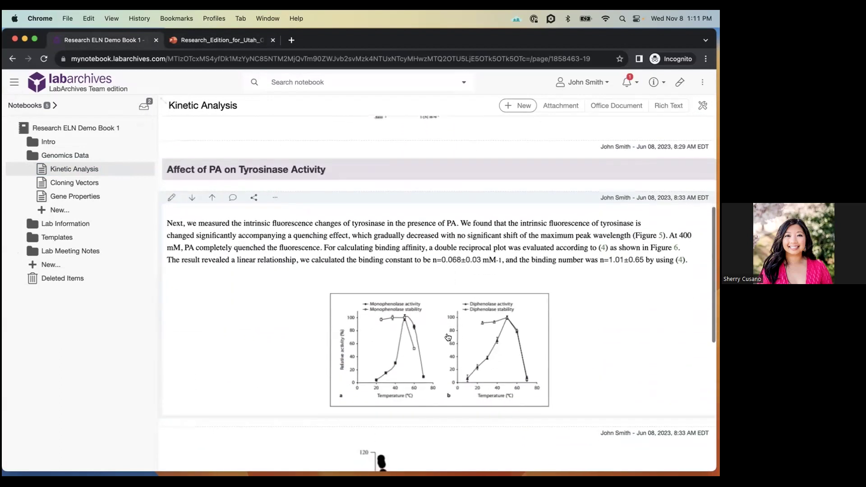
pyautogui.scroll(-15, 447, 337)
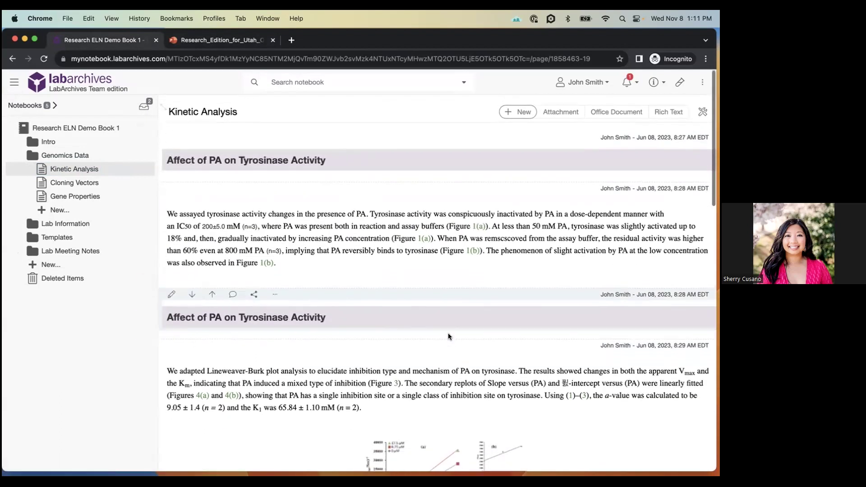
pyautogui.click(67, 169)
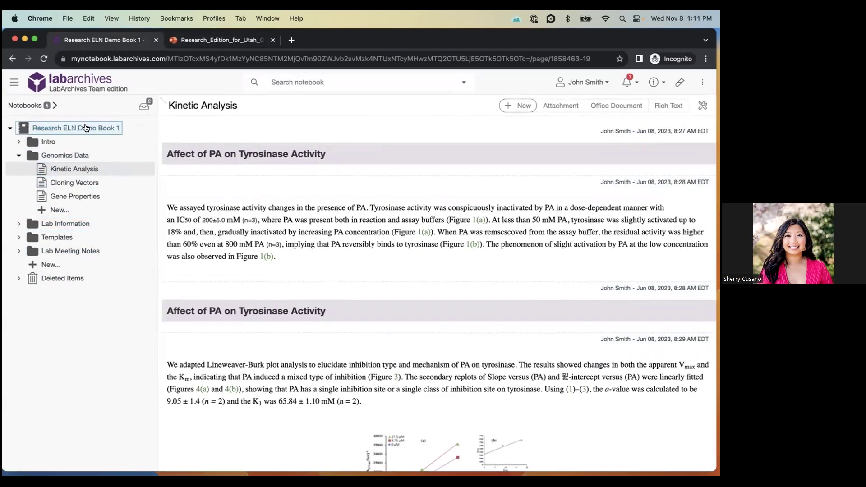
pyautogui.click(71, 249)
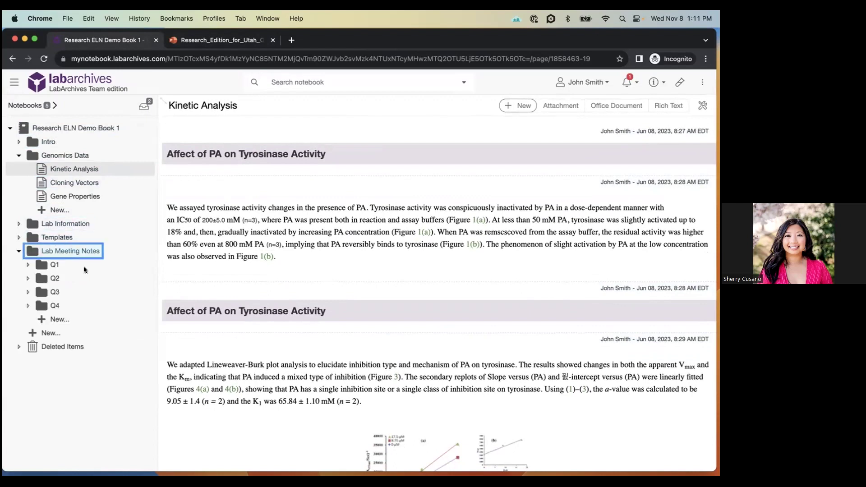
pyautogui.click(80, 255)
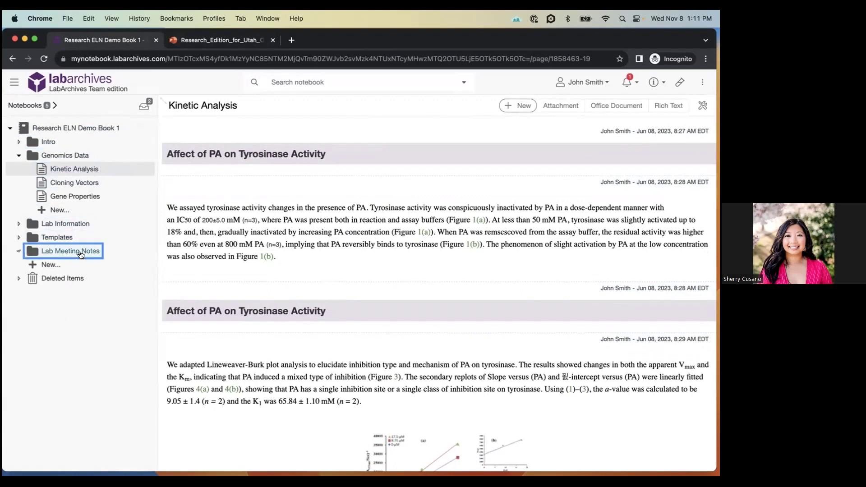
pyautogui.rightClick(77, 176)
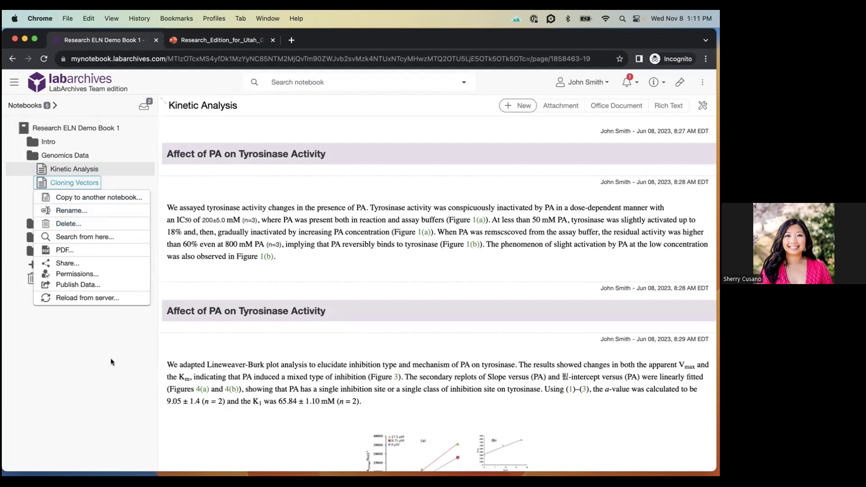
pyautogui.click(111, 369)
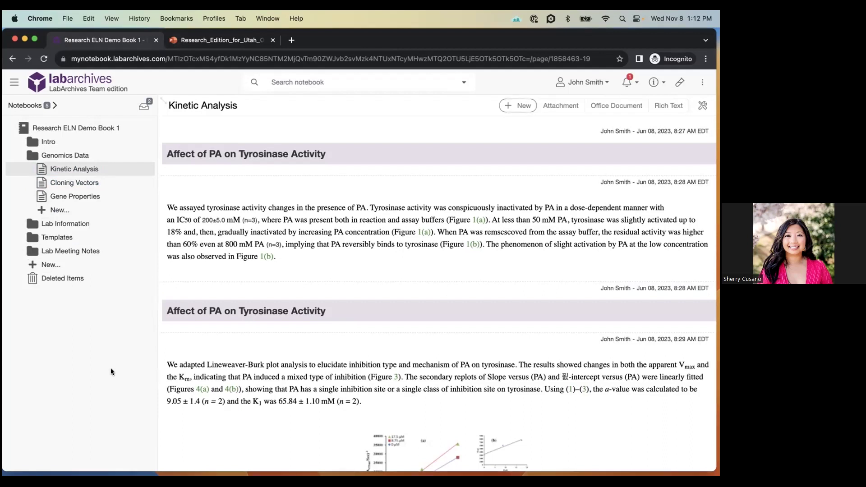
pyautogui.moveTo(320, 266)
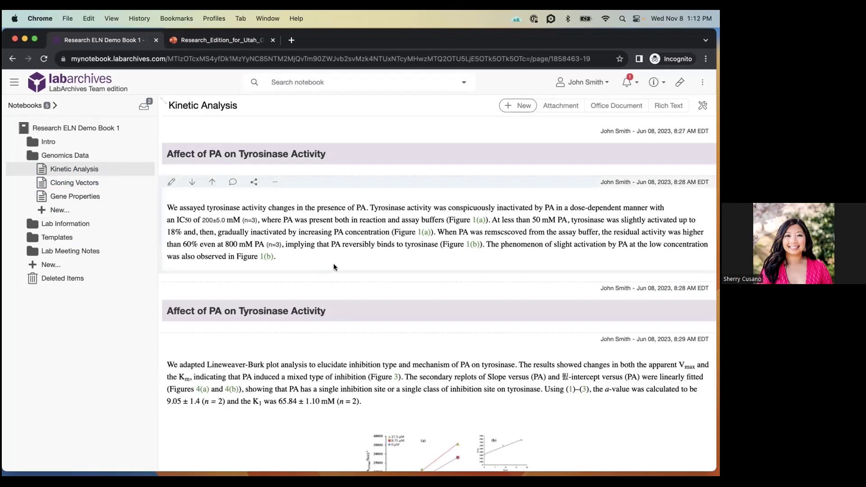
pyautogui.click(58, 226)
pyautogui.moveTo(58, 229); pyautogui.dragTo(47, 218)
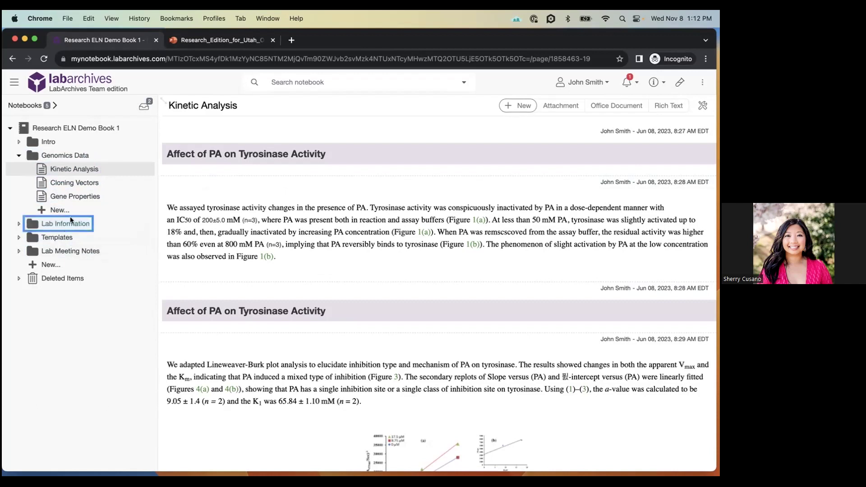
# - Open the Cloning Vectors page with its pET101/D-TOPO map and expand advanced notebook search
pyautogui.click(82, 182)
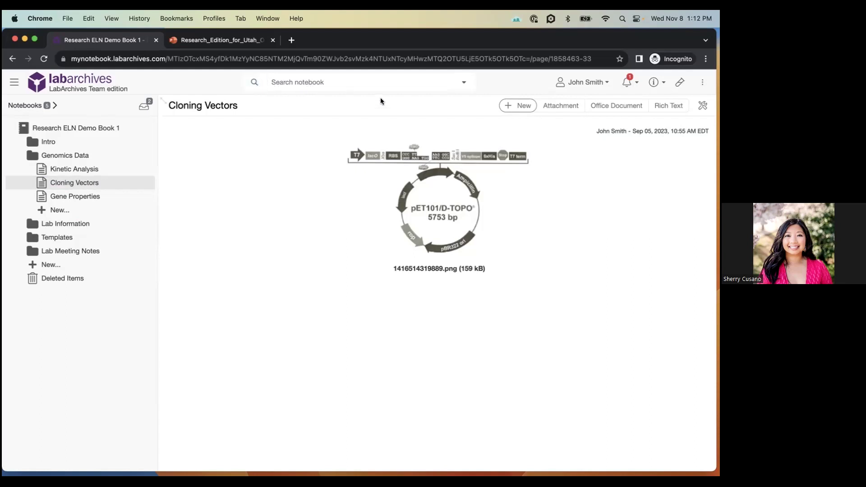
pyautogui.click(463, 83)
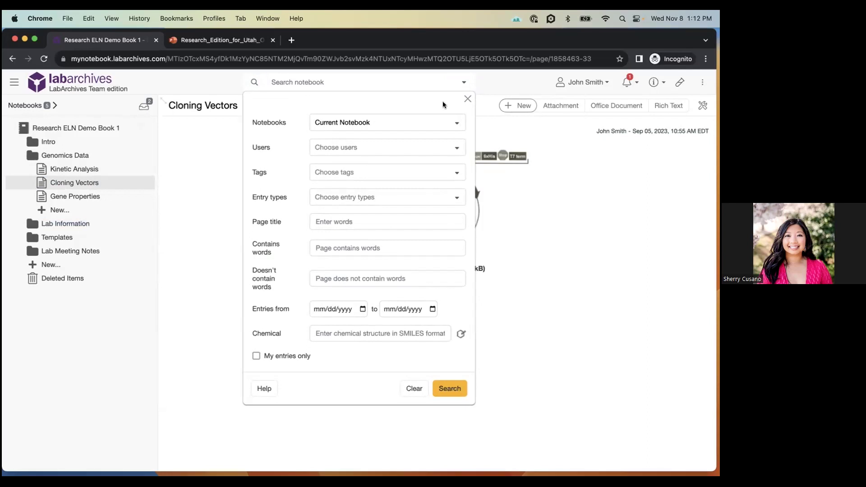
# - View the searchable Notebooks list, then dismiss the advanced search form without searching
pyautogui.click(452, 122)
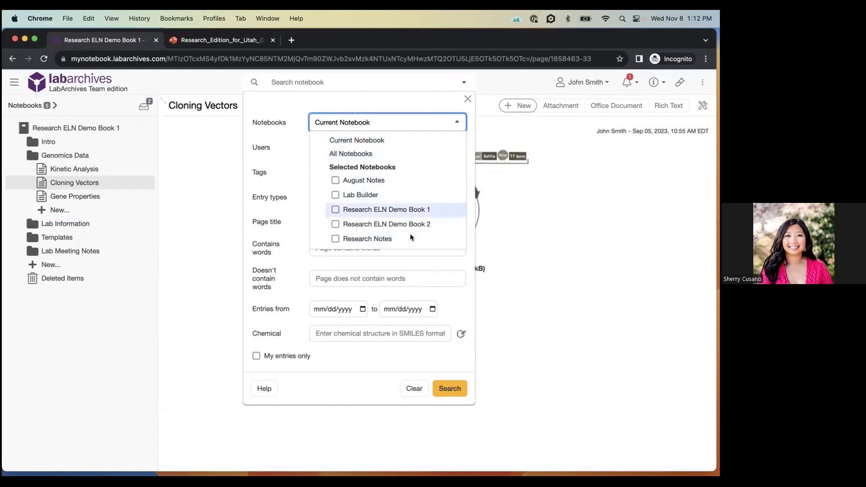
pyautogui.click(419, 102)
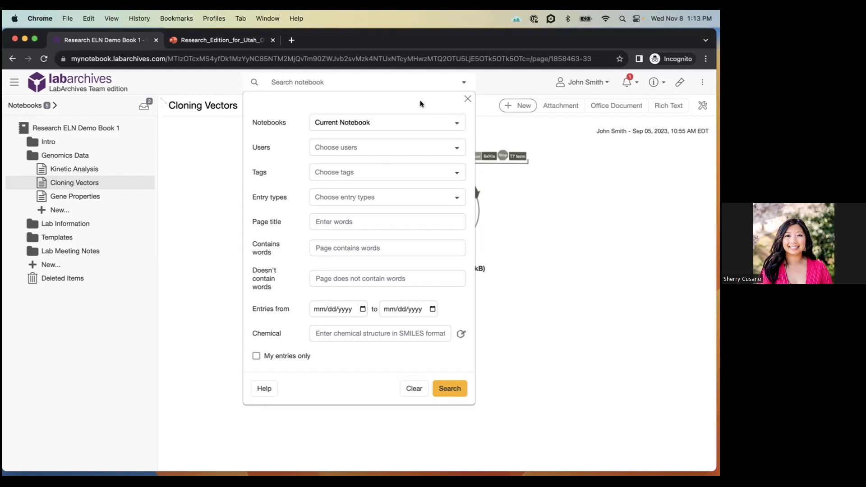
pyautogui.click(467, 99)
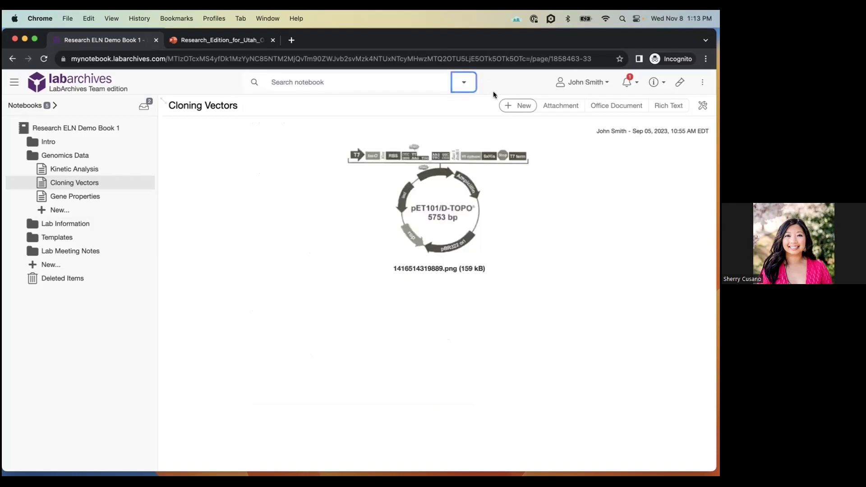
pyautogui.click(587, 82)
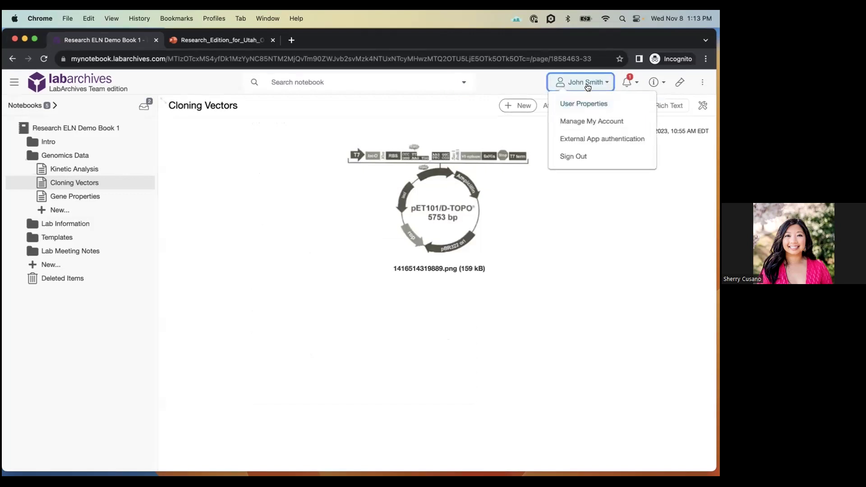
pyautogui.click(588, 86)
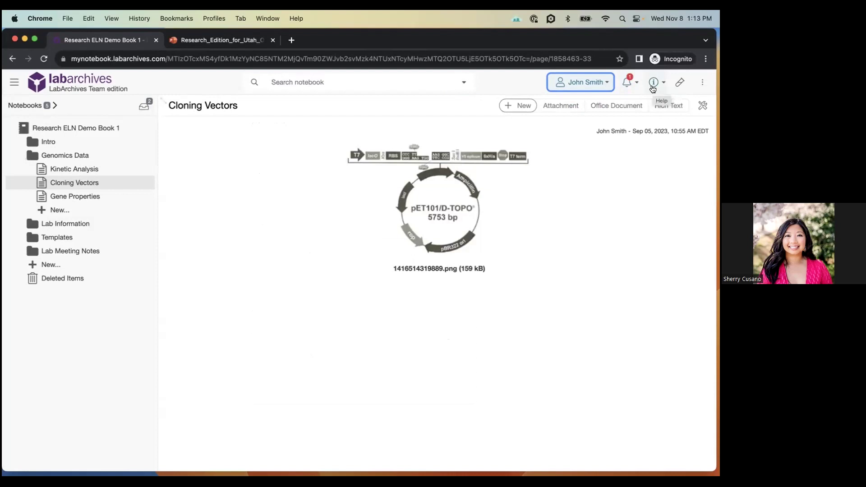
pyautogui.click(652, 87)
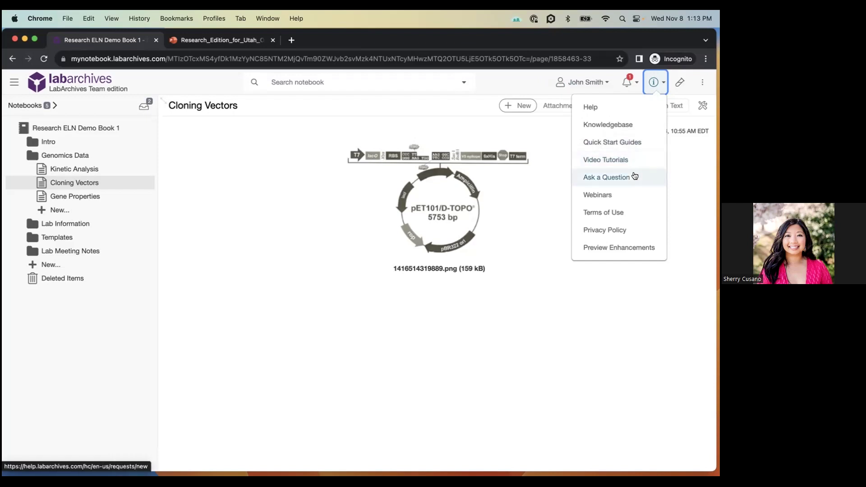
pyautogui.click(654, 82)
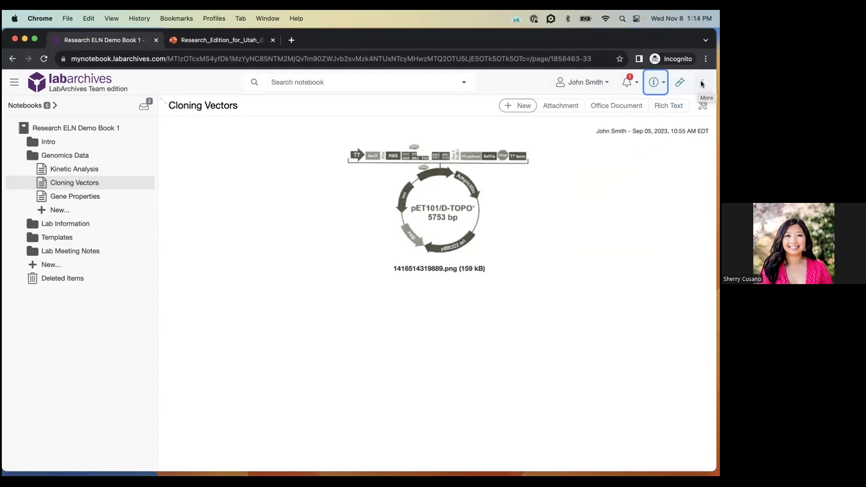
pyautogui.click(702, 84)
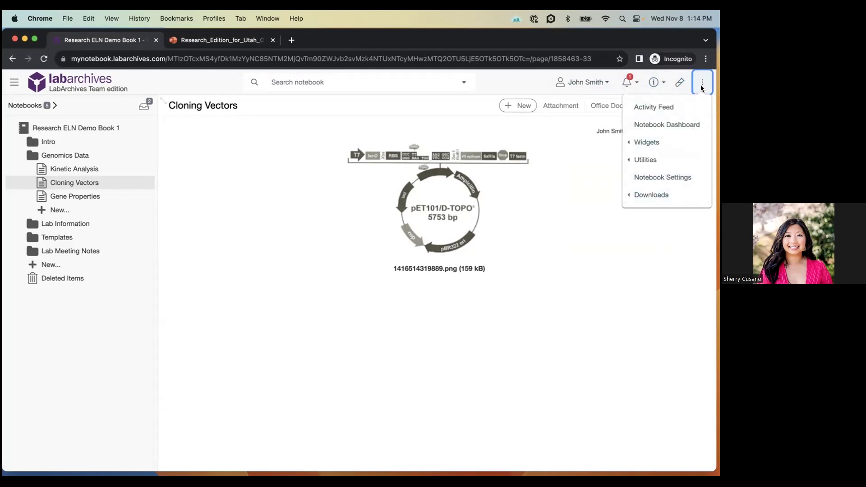
pyautogui.click(702, 85)
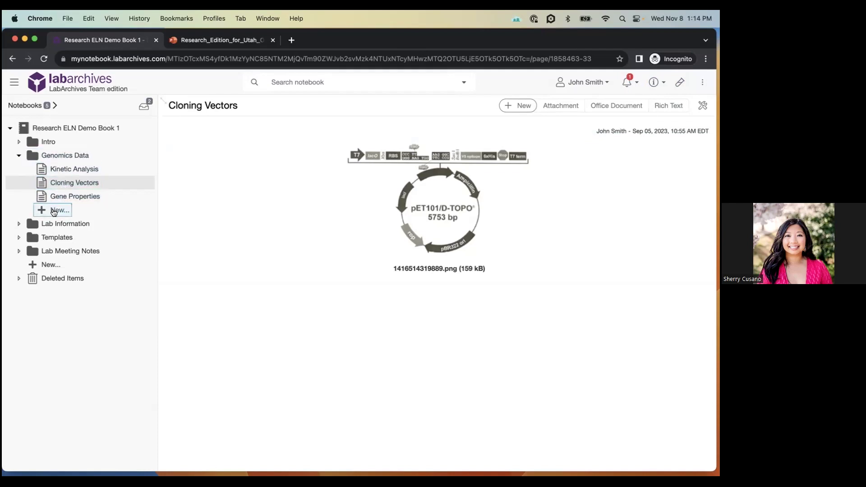
# - Add a new page titled 'Nov 8th Notes' under the Genomics Data folder
pyautogui.click(54, 211)
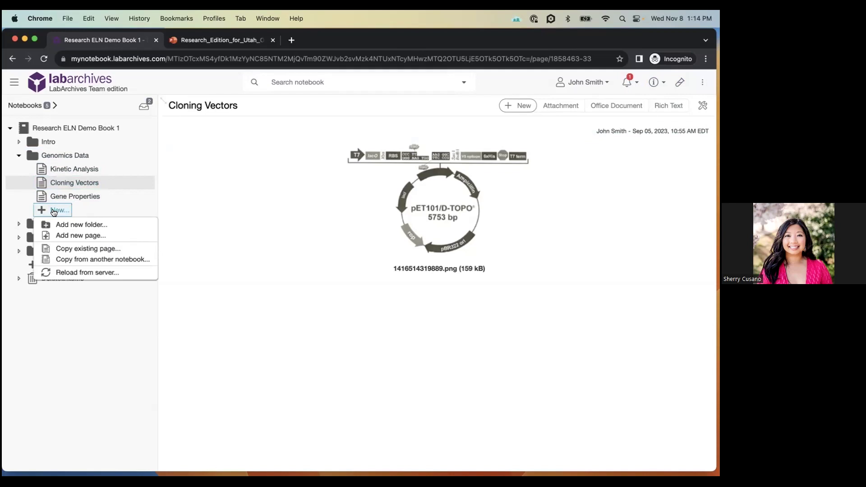
pyautogui.click(61, 235)
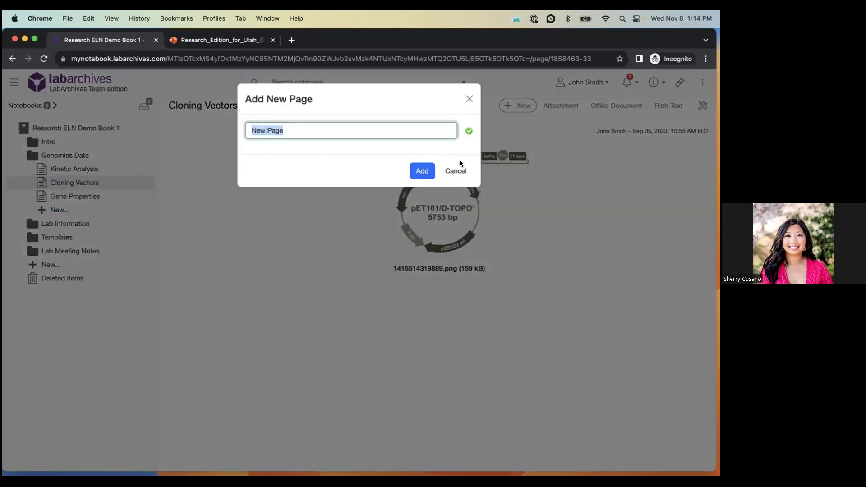
pyautogui.write('Nov 8th Notes')
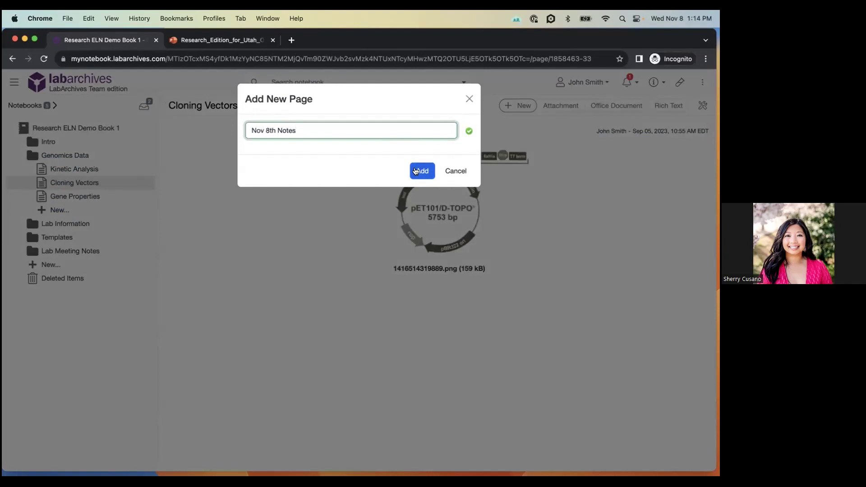
pyautogui.click(416, 171)
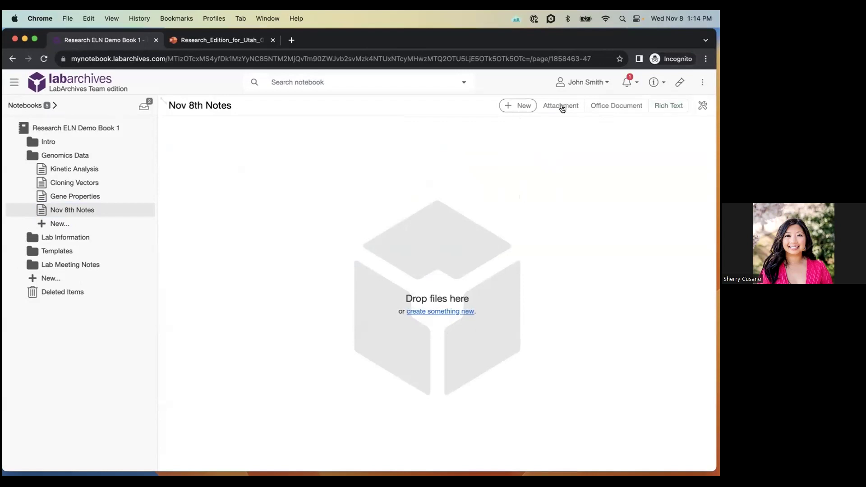
# - Show the + New entry-type menu on the Nov 8th Notes page
pyautogui.click(516, 106)
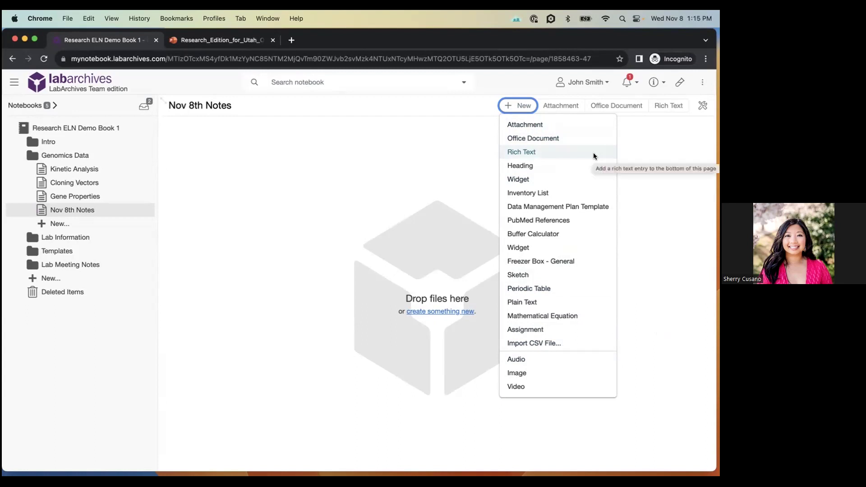
# - Write 'This is text.' in a rich text entry, set it to size 24, and save it
pyautogui.click(543, 152)
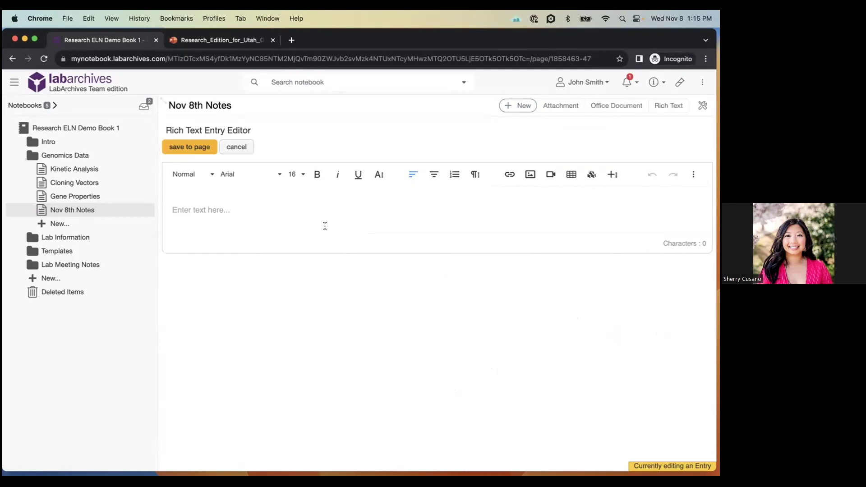
pyautogui.write('This is text.')
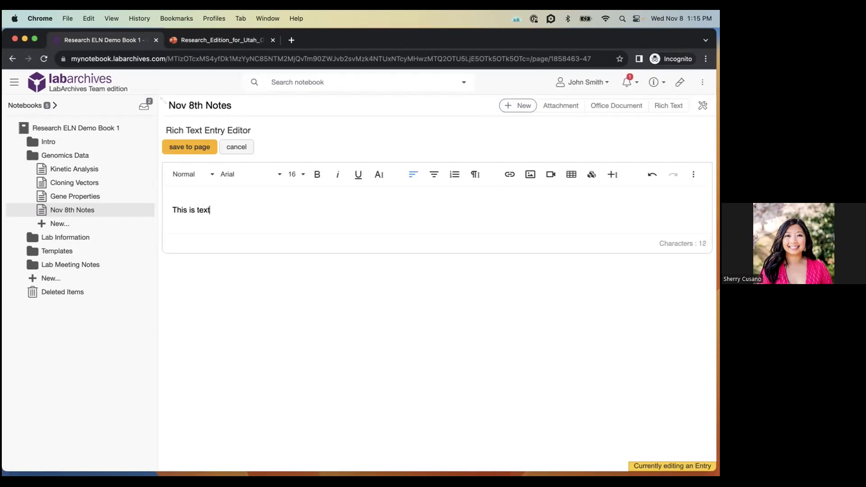
pyautogui.press('super+a')
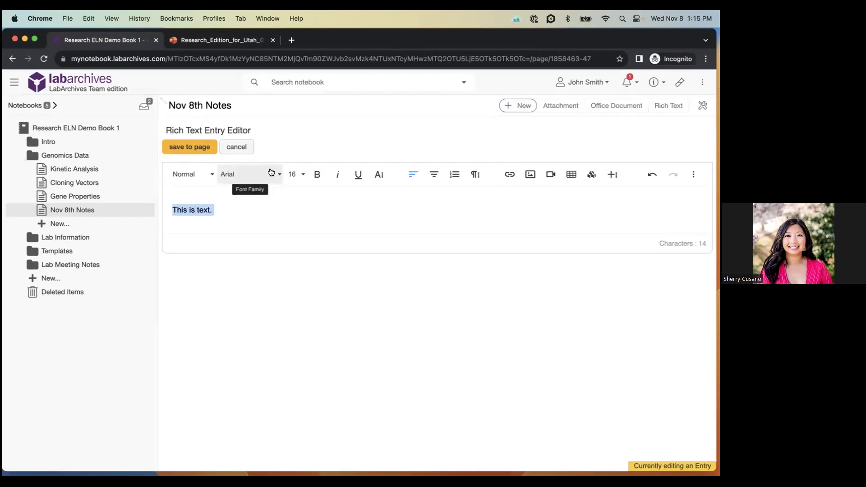
pyautogui.click(272, 174)
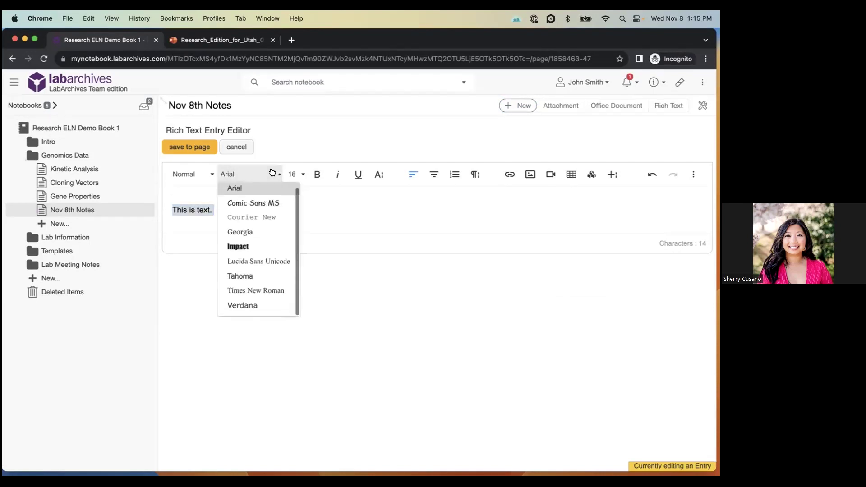
pyautogui.click(316, 191)
pyautogui.click(294, 174)
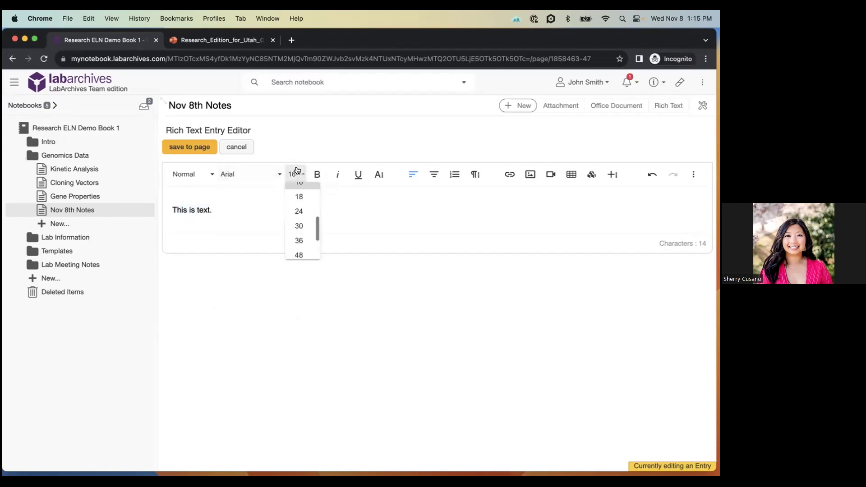
pyautogui.click(294, 217)
pyautogui.click(378, 174)
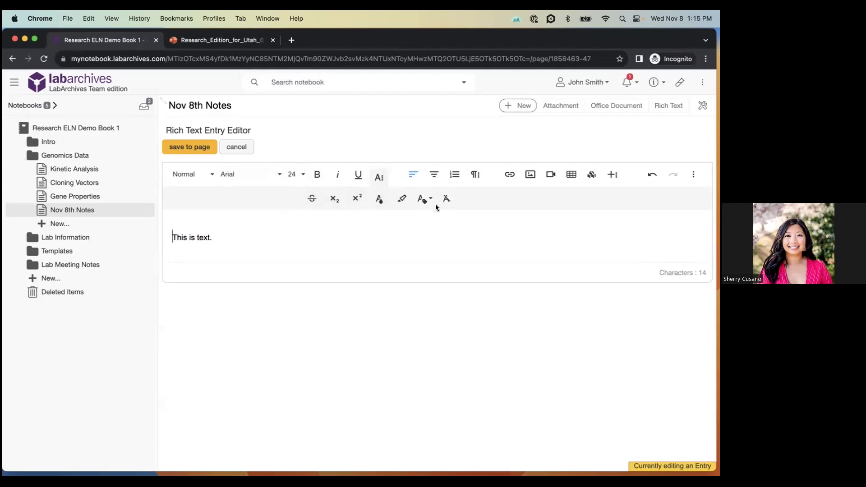
pyautogui.click(480, 177)
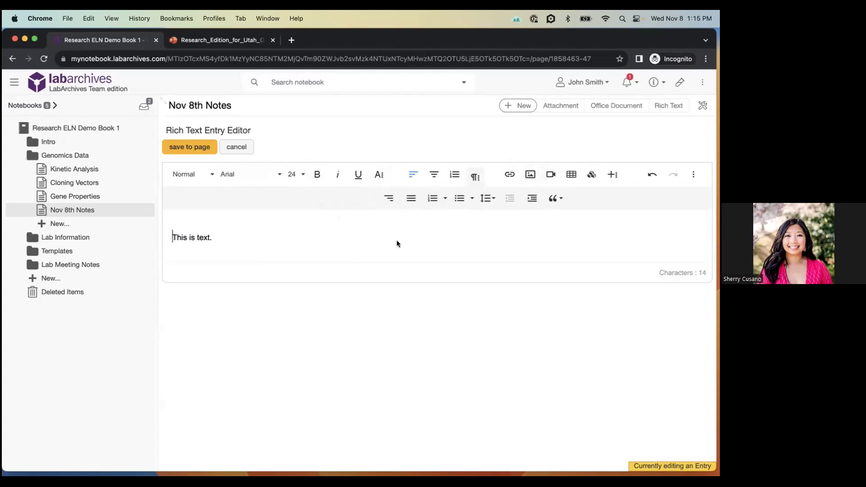
pyautogui.click(347, 239)
pyautogui.click(189, 147)
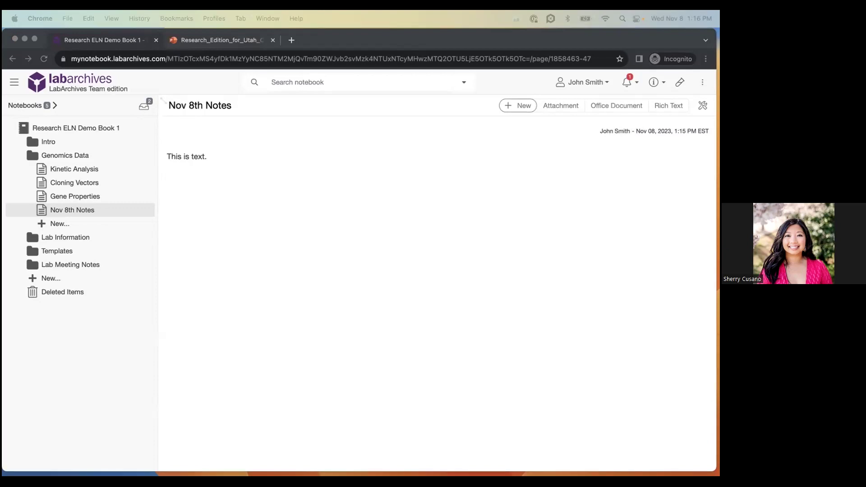
# - Drag calibration_glassware_sheet.xlsx from the desktop onto the page's drop zone to upload it
pyautogui.moveTo(112, 306); pyautogui.dragTo(483, 189)
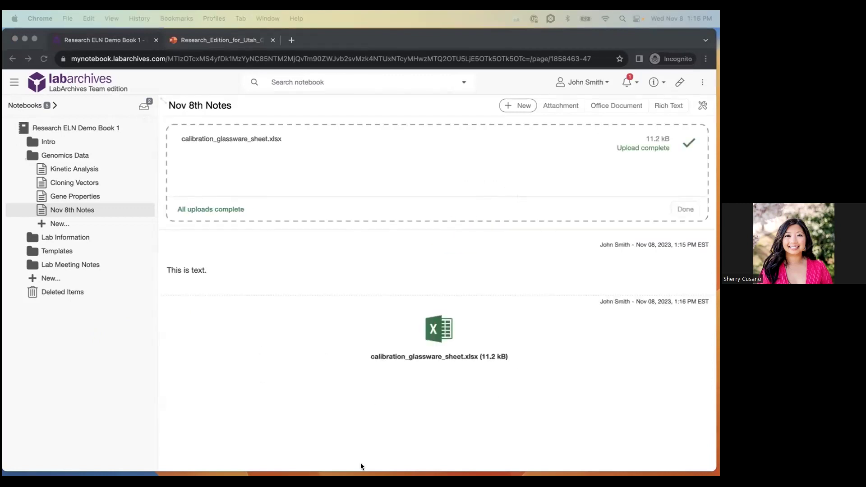
# - Start a new attachment entry and select Results.jpg from the Webinar Materials folder
pyautogui.click(512, 106)
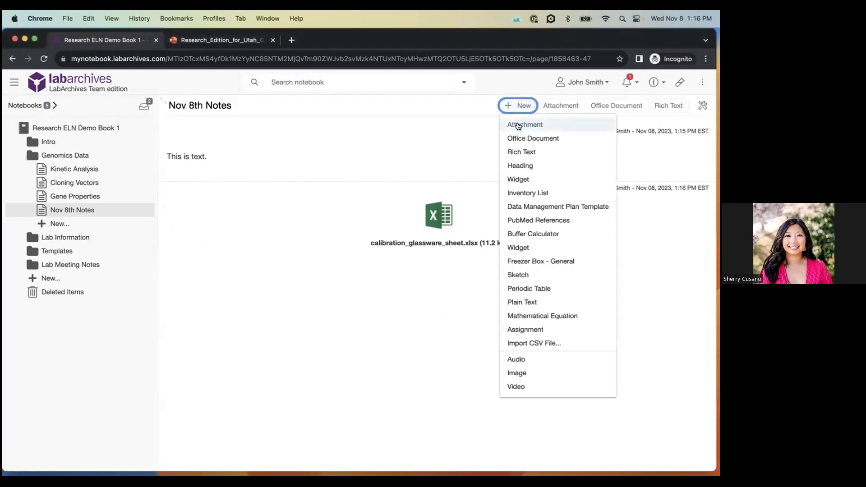
pyautogui.click(517, 124)
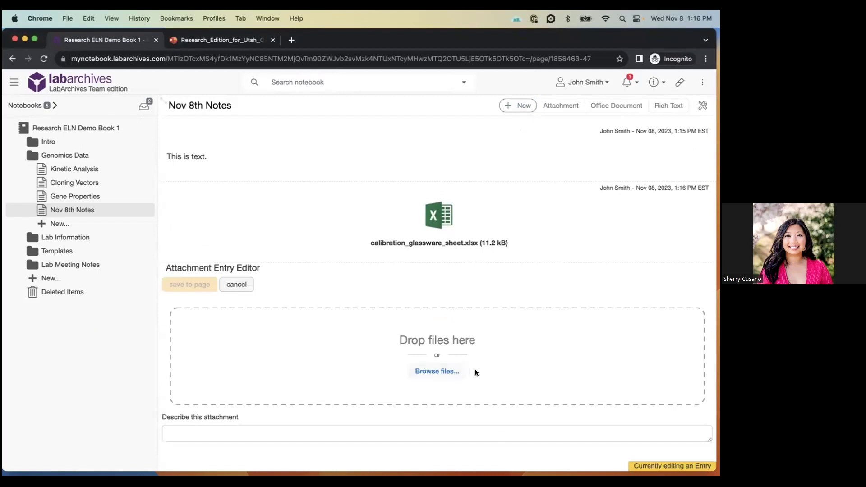
pyautogui.click(438, 371)
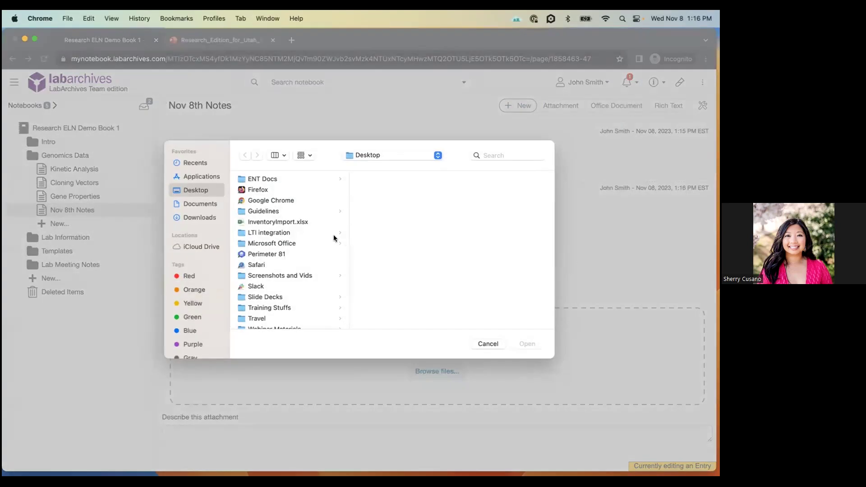
pyautogui.scroll(-3, 272, 257)
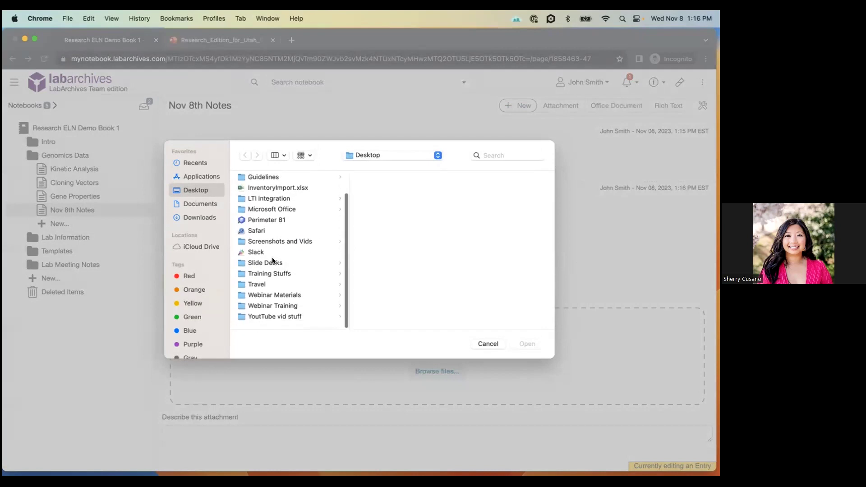
pyautogui.click(280, 297)
pyautogui.click(384, 286)
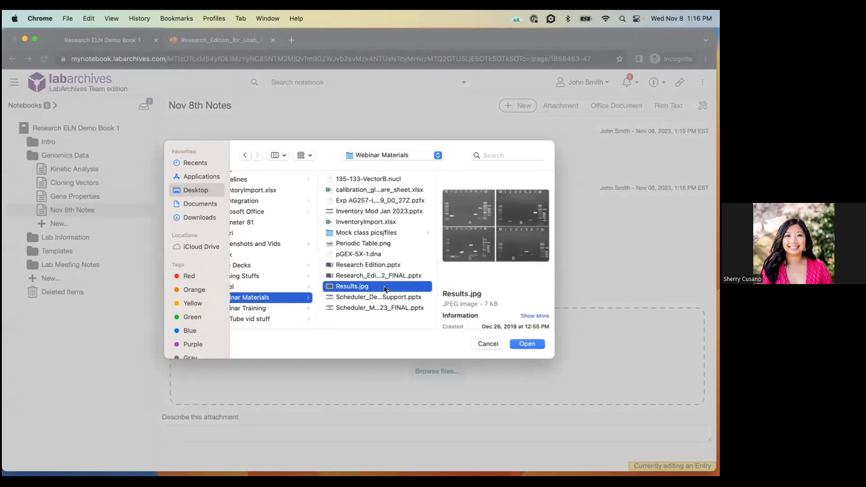
pyautogui.click(535, 344)
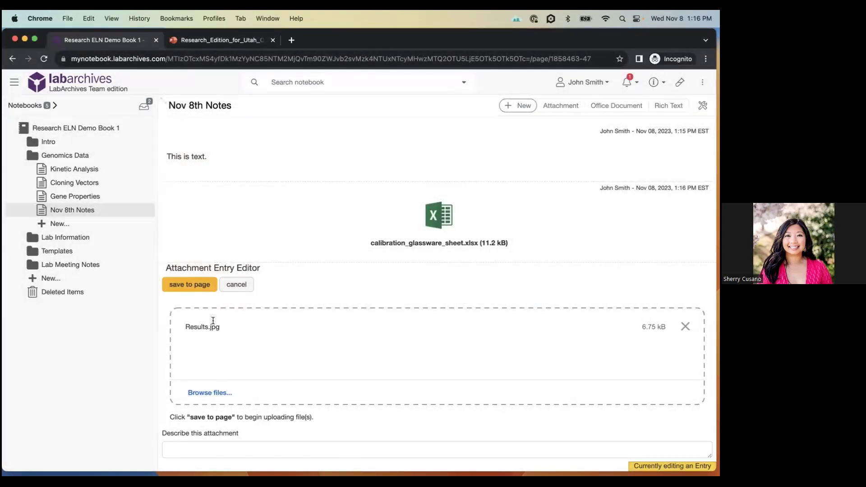
# - Describe the attachment as 'Blot Results' and save it to the page
pyautogui.click(197, 444)
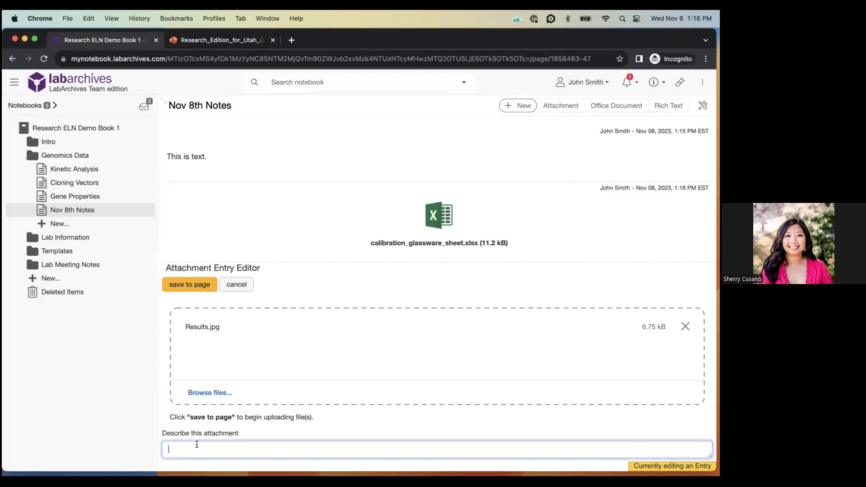
pyautogui.write('Blot Results')
pyautogui.click(186, 288)
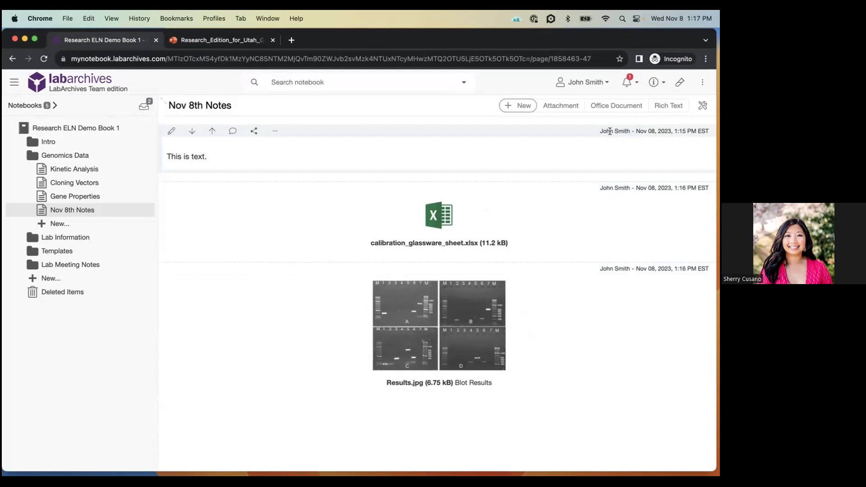
pyautogui.moveTo(635, 131); pyautogui.dragTo(705, 135)
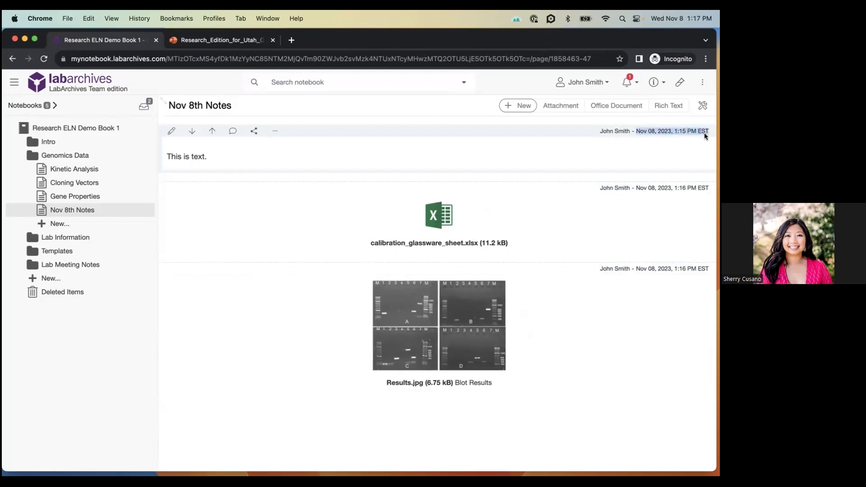
pyautogui.click(670, 147)
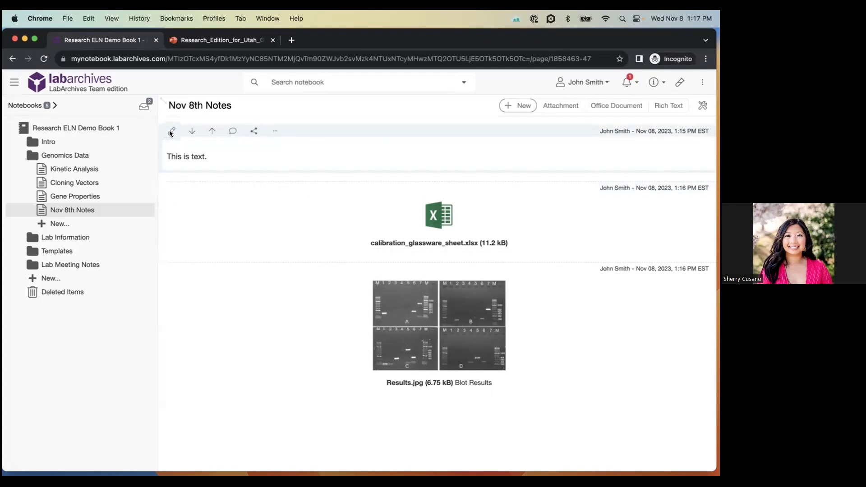
pyautogui.click(171, 131)
pyautogui.click(234, 155)
pyautogui.click(368, 296)
pyautogui.click(189, 132)
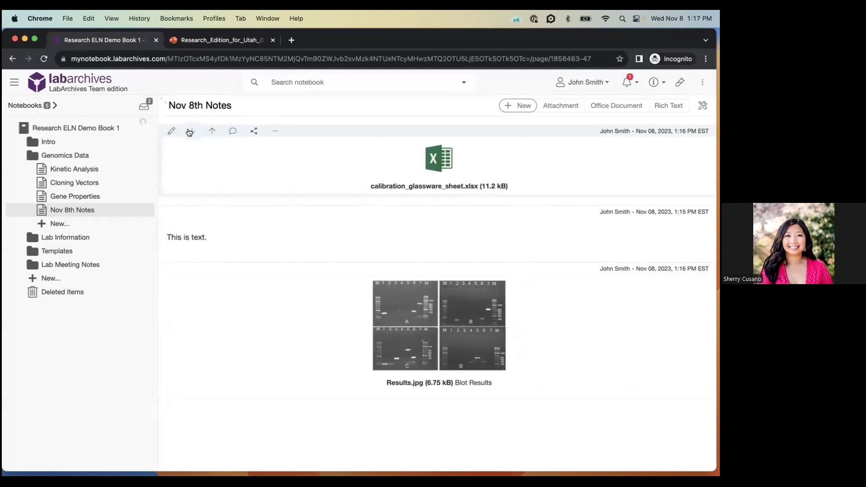
pyautogui.click(211, 212)
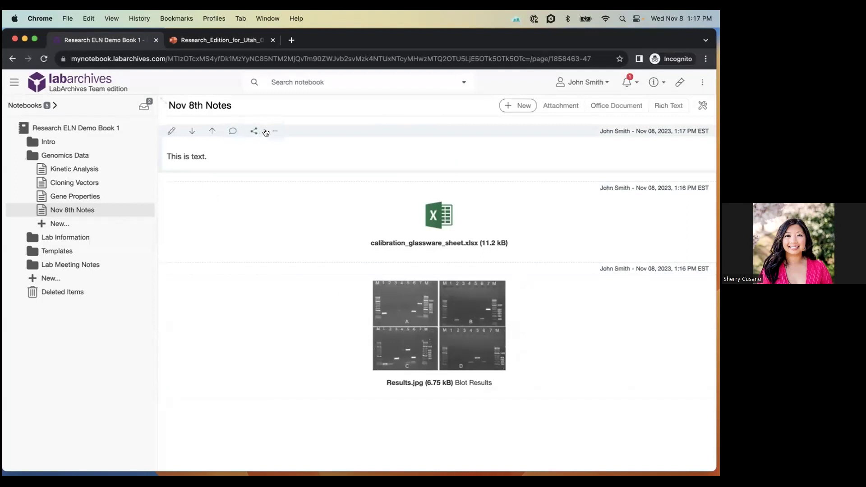
pyautogui.click(268, 131)
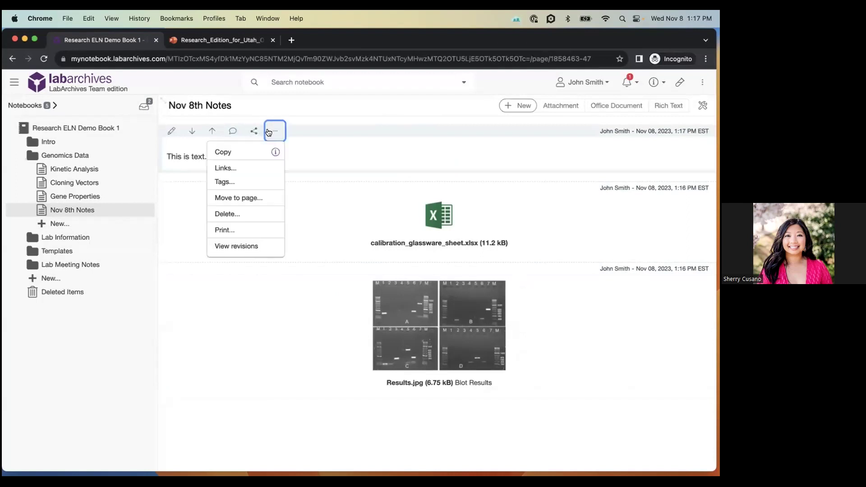
pyautogui.click(323, 152)
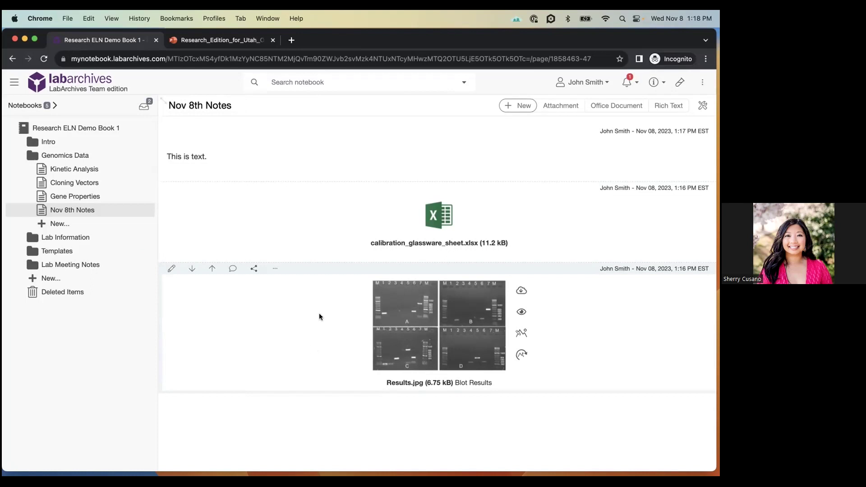
# - Look up the Microsoft Office Plugin under Downloads in the tools menu, then collapse Genomics Data
pyautogui.click(702, 86)
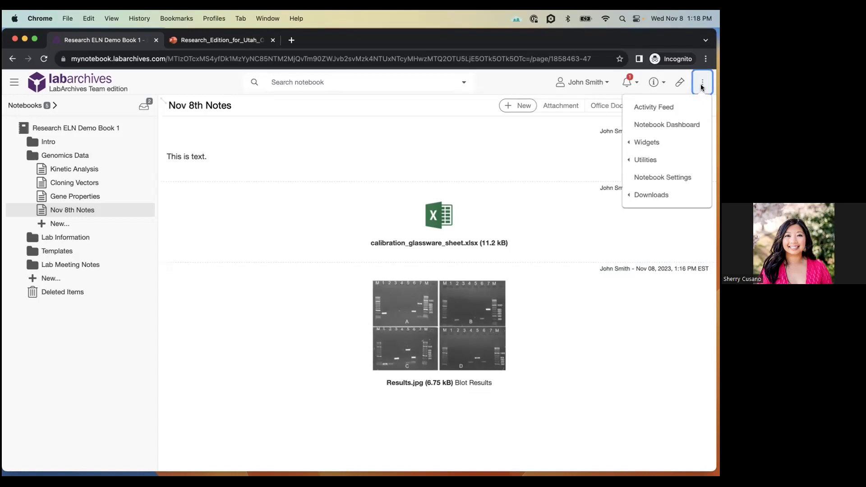
pyautogui.moveTo(670, 199)
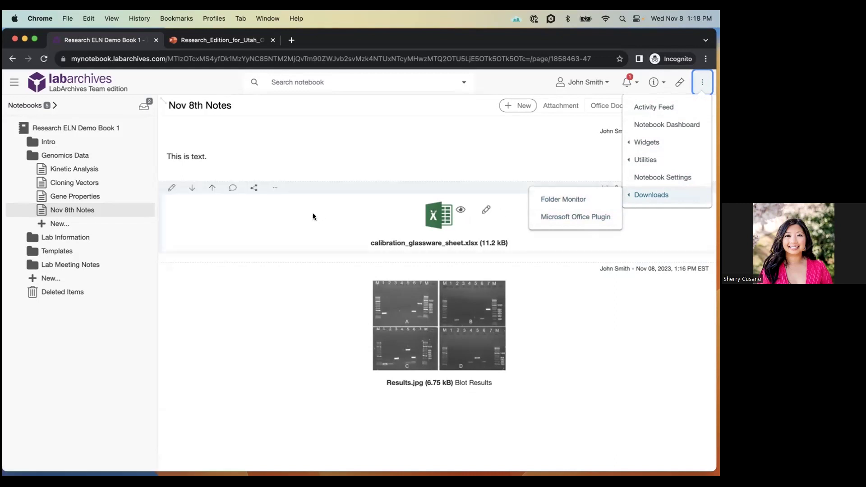
pyautogui.click(283, 227)
pyautogui.click(80, 157)
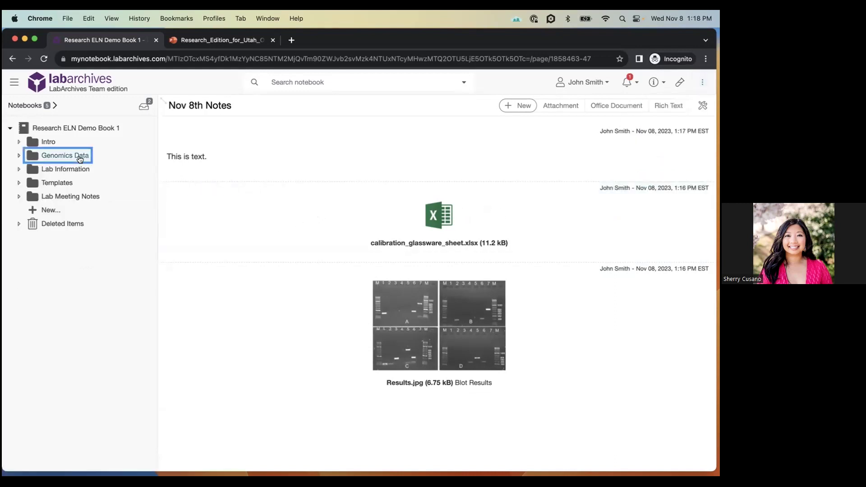
# - Expand Intro and open the MOPI and FM page, scrolling through its Office Plug In screenshots
pyautogui.click(44, 144)
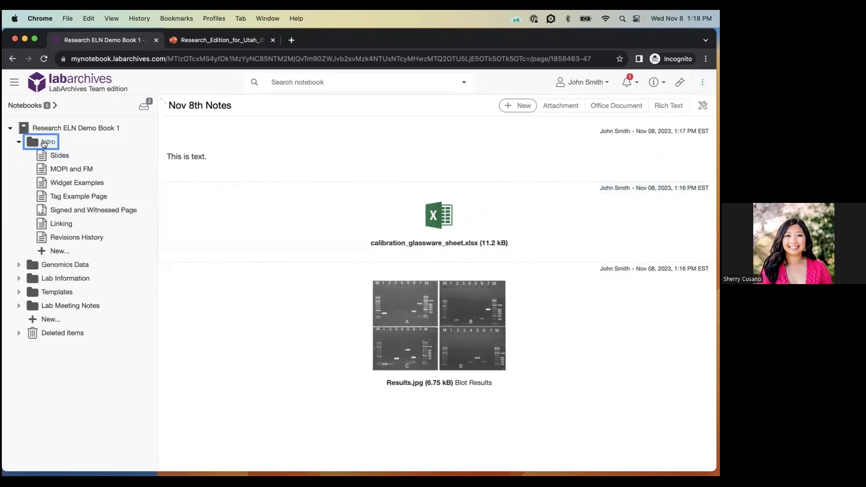
pyautogui.click(63, 166)
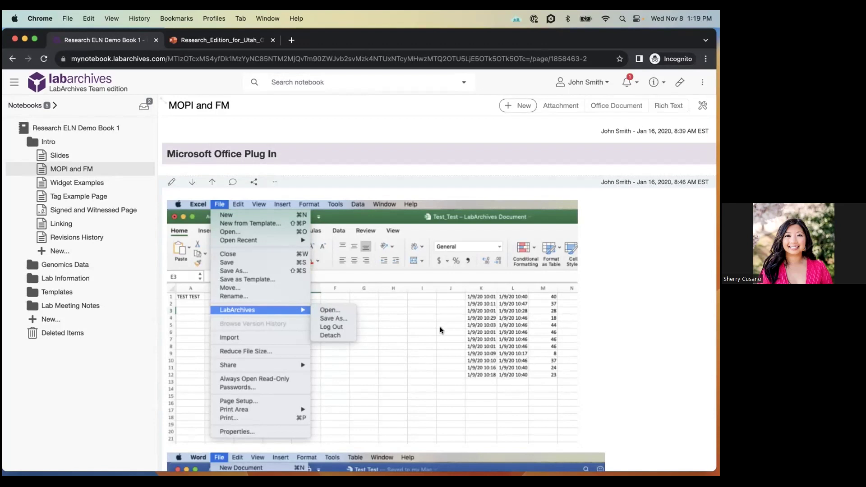
pyautogui.scroll(-3, 442, 331)
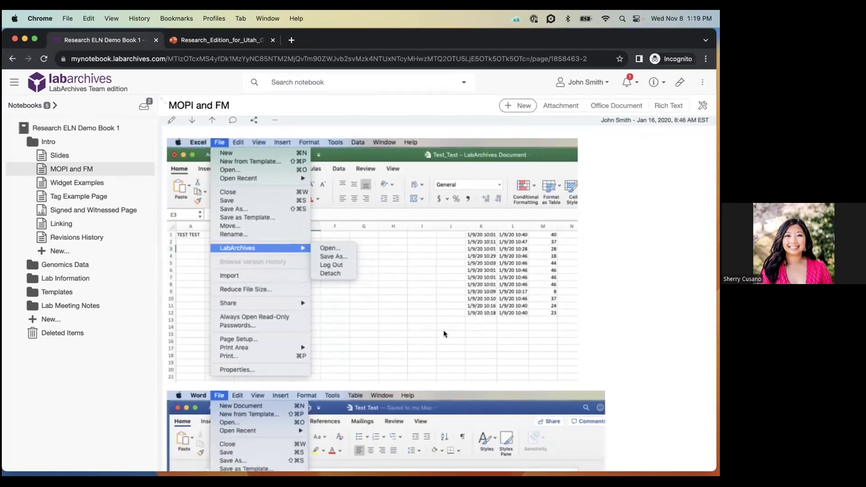
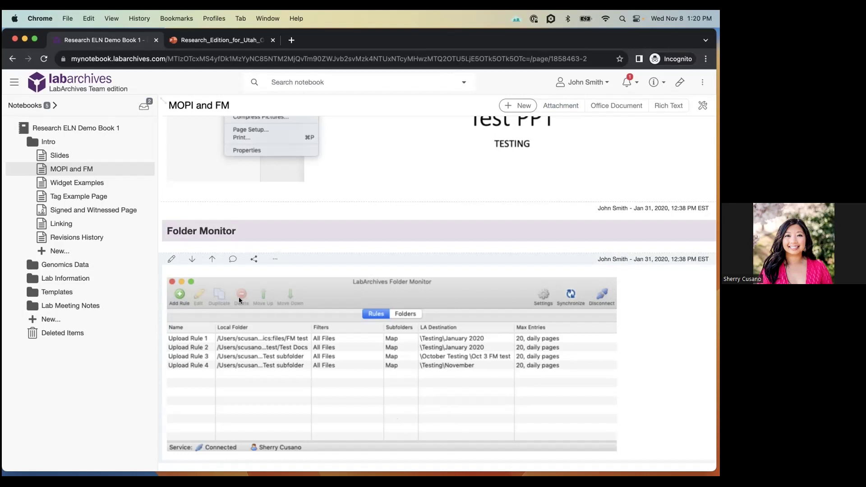
# - Open Widget Examples from the notebook tree to show the 9x9 Freezerbox Widget
pyautogui.click(75, 180)
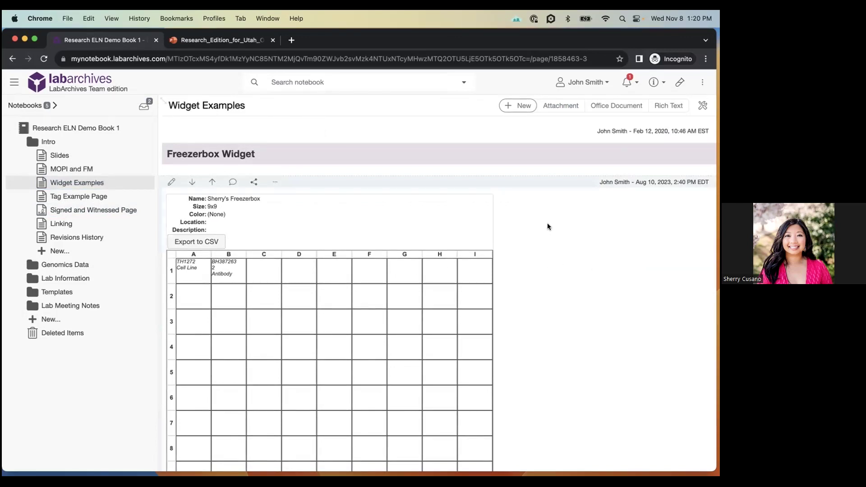
pyautogui.click(513, 105)
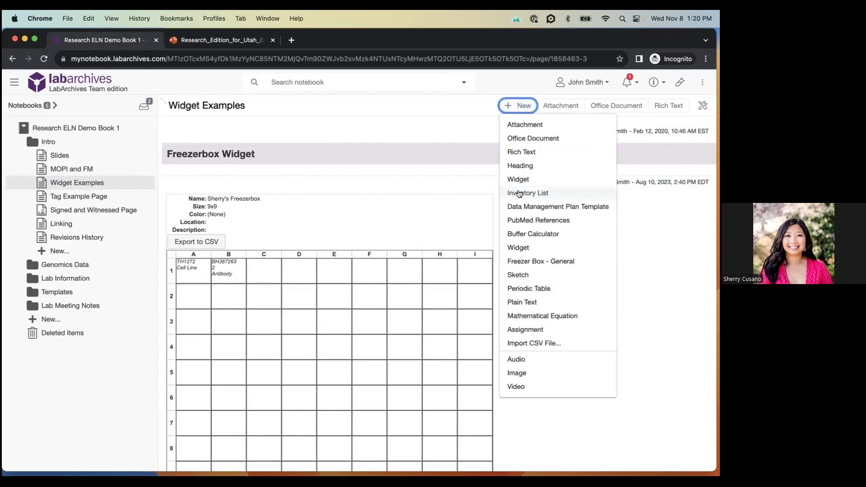
pyautogui.click(519, 179)
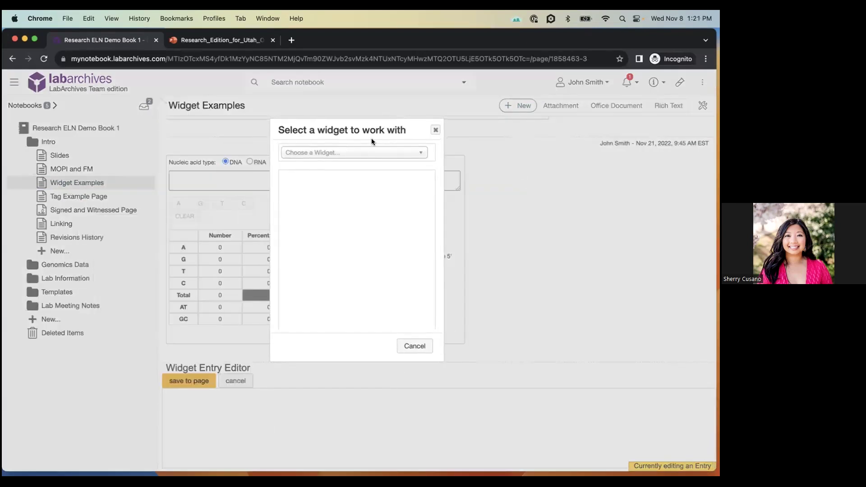
pyautogui.click(361, 157)
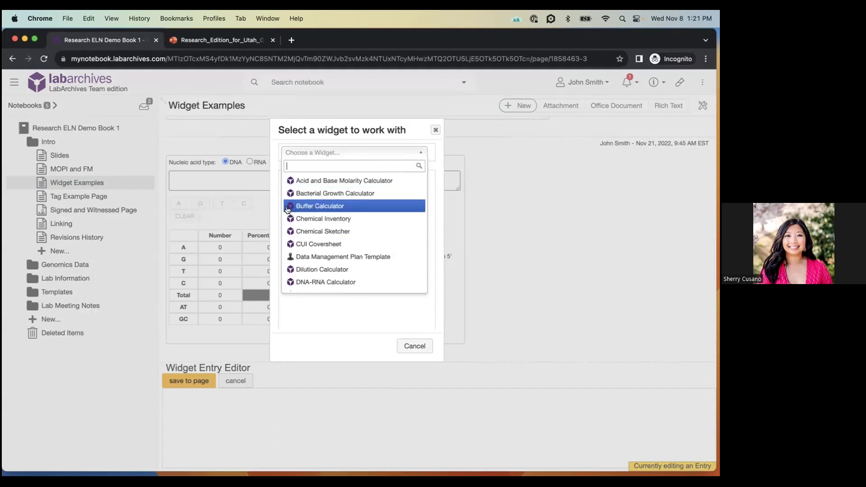
pyautogui.scroll(-2, 290, 224)
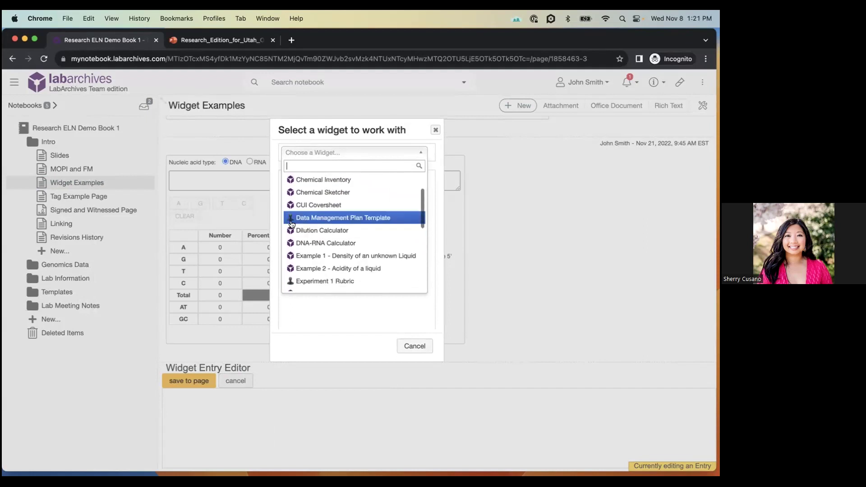
pyautogui.scroll(-1, 309, 254)
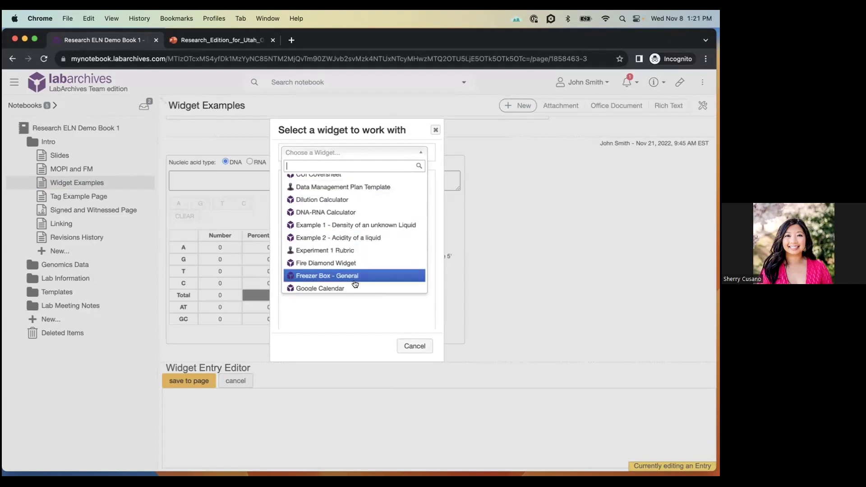
pyautogui.click(354, 315)
pyautogui.click(400, 343)
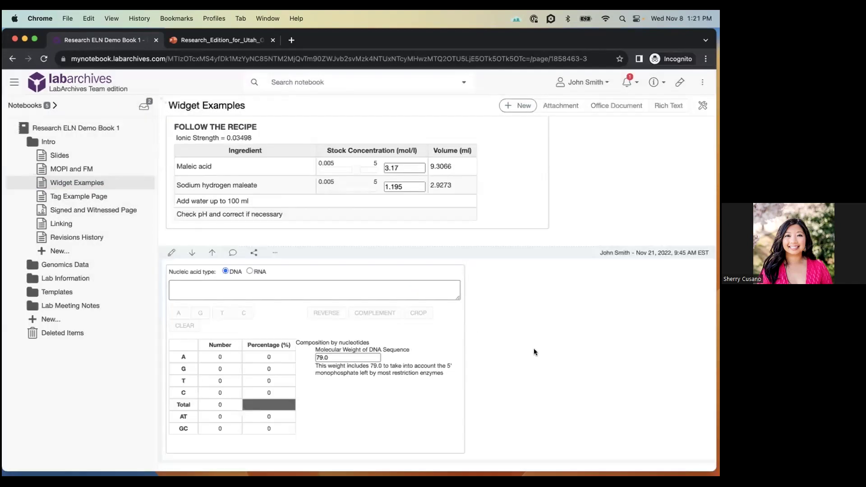
# - Scroll through the Widget Examples entries, including the risk assessment widget and risk matrix
pyautogui.scroll(5, 535, 353)
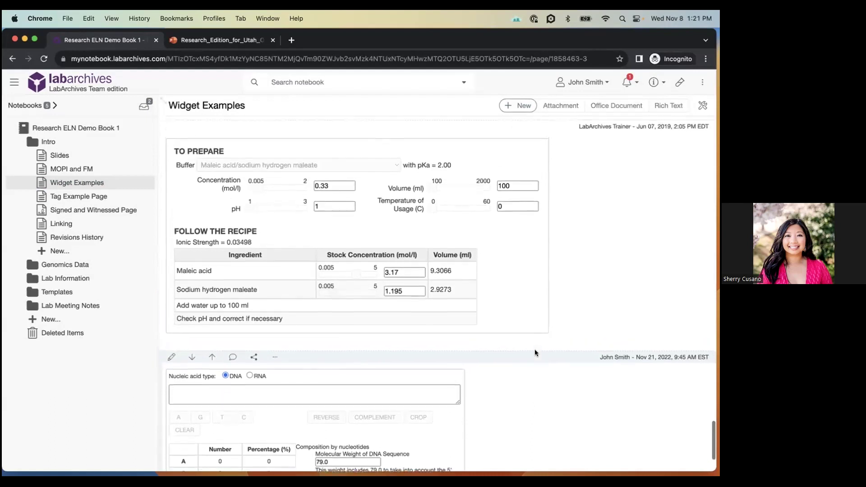
pyautogui.scroll(12, 535, 353)
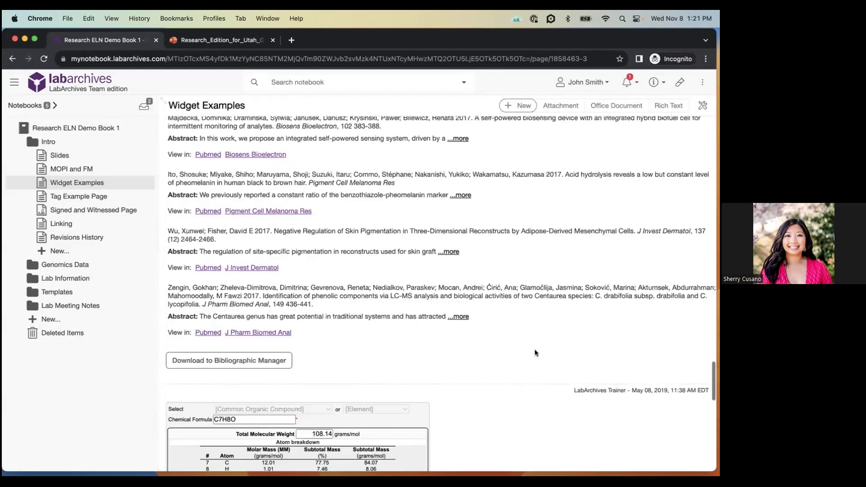
pyautogui.scroll(10, 535, 352)
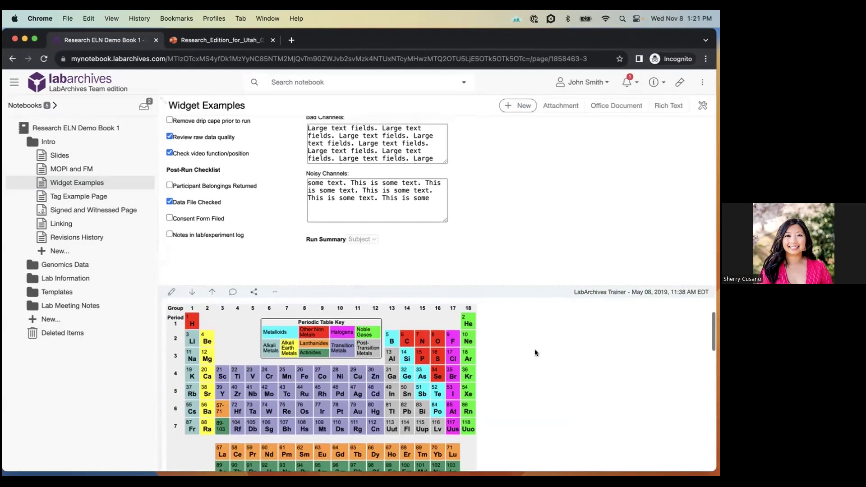
pyautogui.scroll(5, 535, 353)
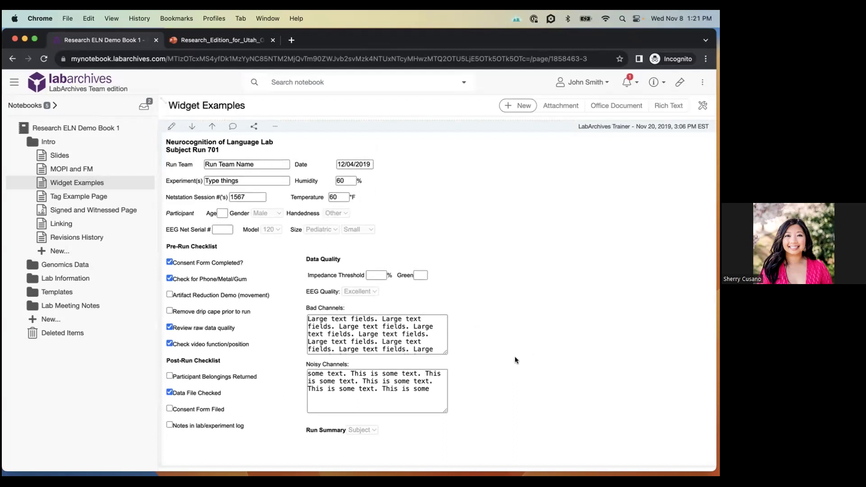
pyautogui.scroll(1, 523, 357)
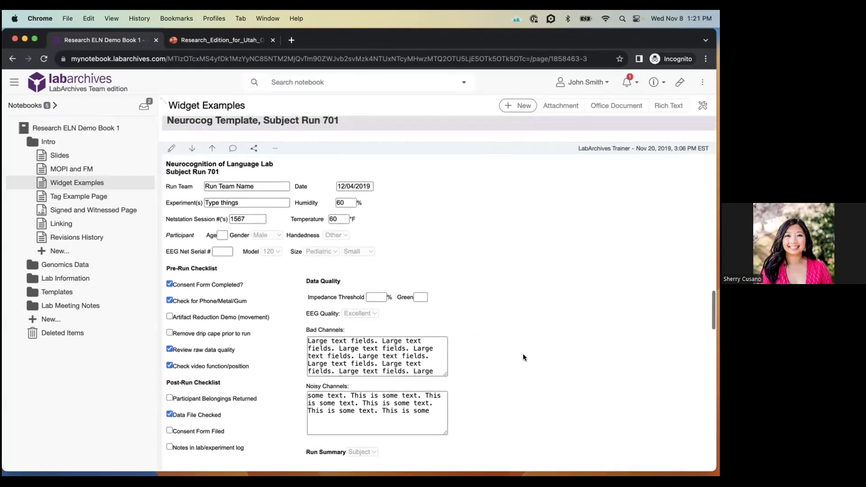
pyautogui.scroll(5, 523, 356)
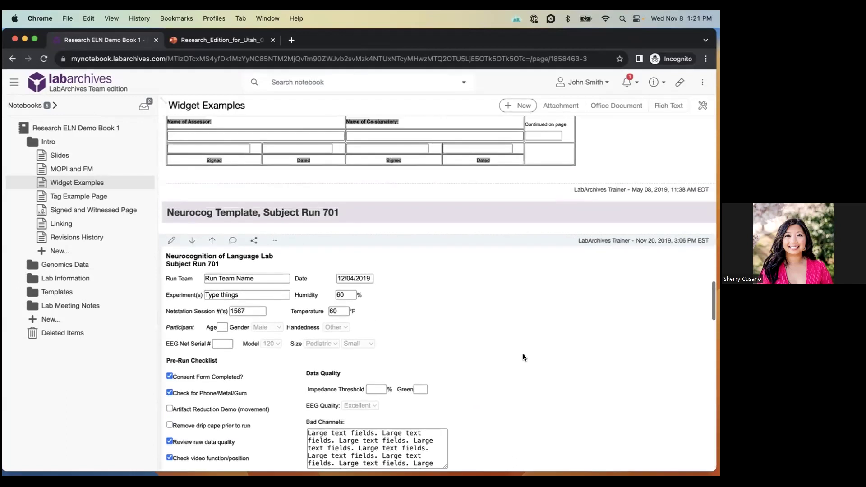
pyautogui.scroll(10, 523, 354)
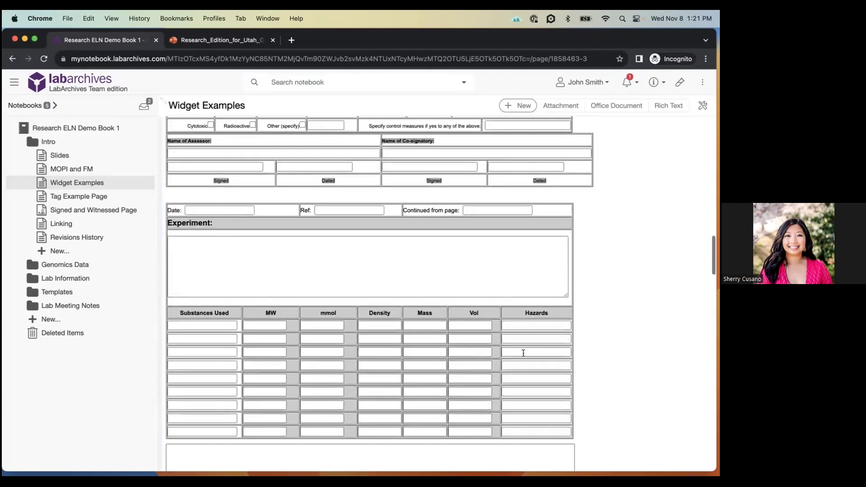
pyautogui.scroll(10, 523, 353)
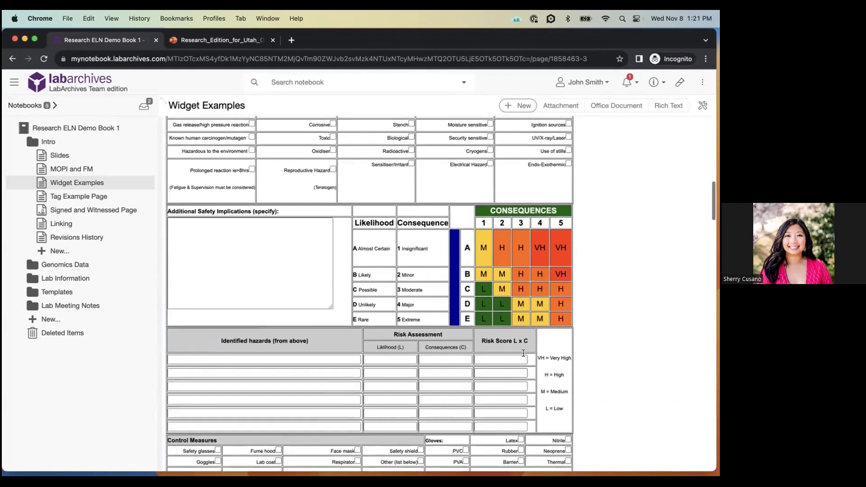
pyautogui.scroll(1, 523, 353)
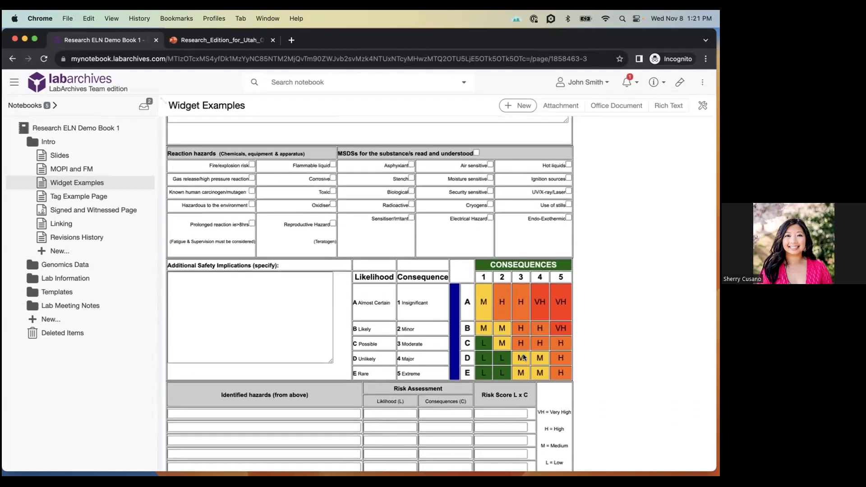
pyautogui.scroll(10, 523, 357)
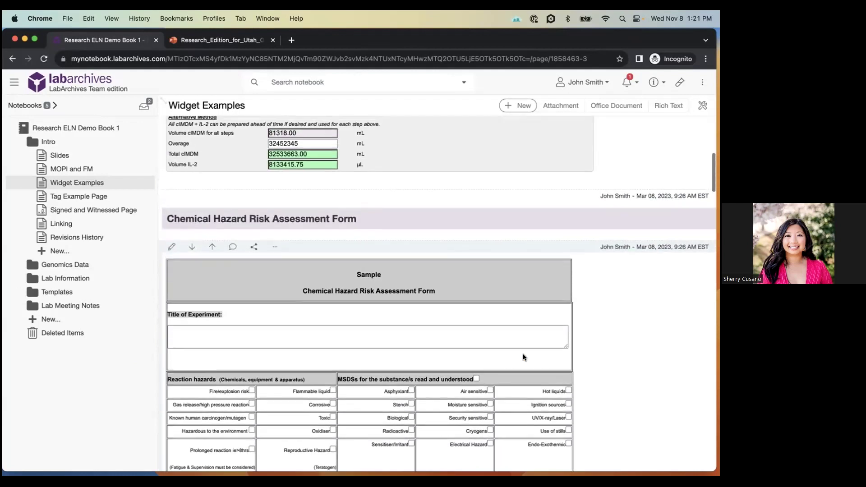
pyautogui.scroll(-5, 523, 357)
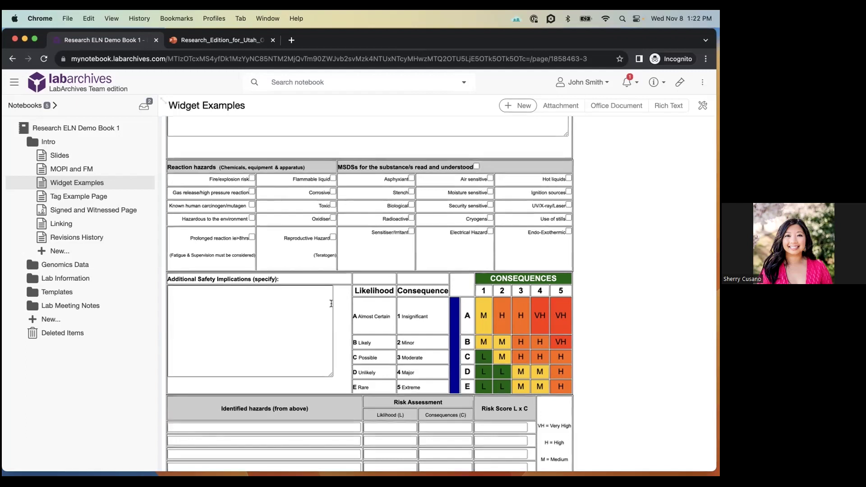
pyautogui.scroll(-10, 455, 309)
pyautogui.scroll(8, 455, 310)
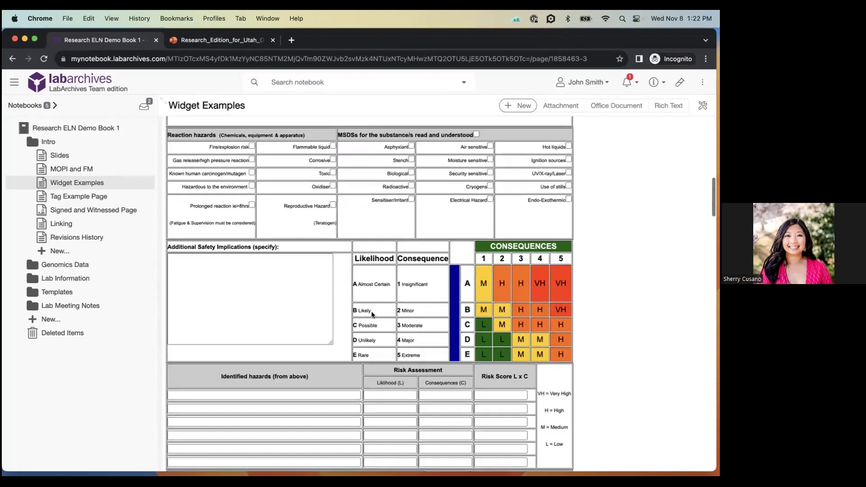
# - Expand Genomics Data, open the Nov 8th Notes page, and collapse the Intro folder
pyautogui.click(63, 265)
pyautogui.click(64, 320)
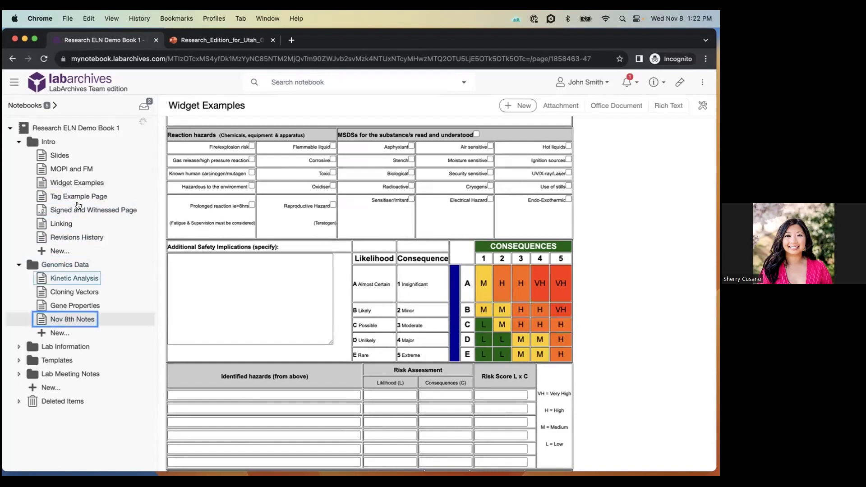
pyautogui.click(48, 141)
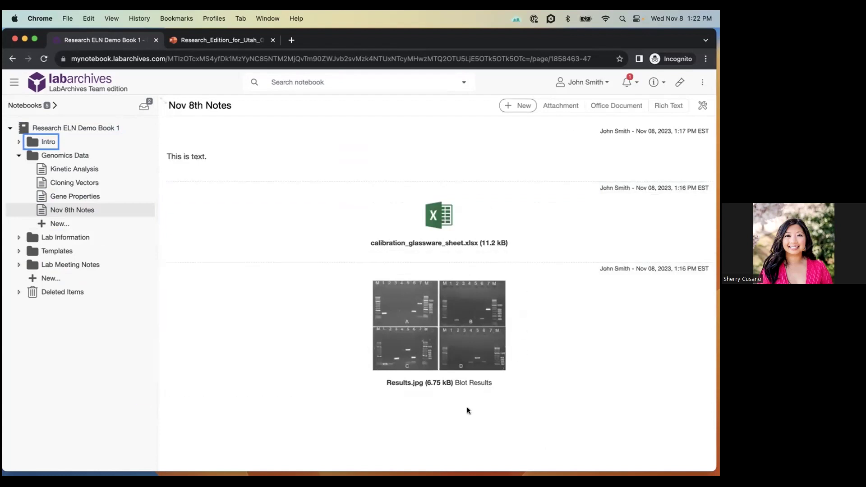
# - Reload the notebook and open calibration_glassware_sheet for editing in LA Docs
pyautogui.click(44, 59)
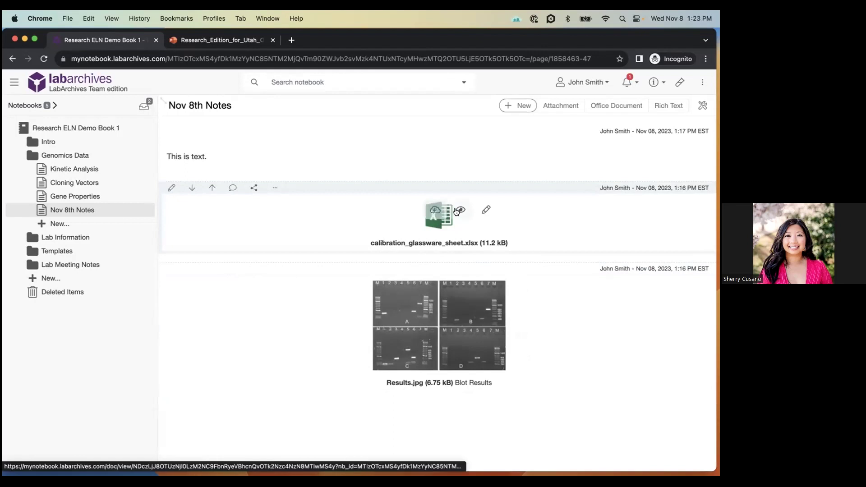
pyautogui.click(487, 209)
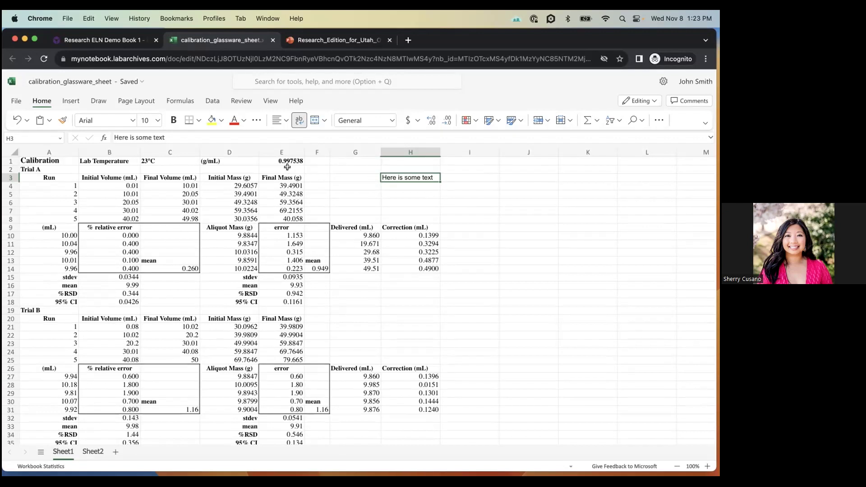
pyautogui.click(272, 40)
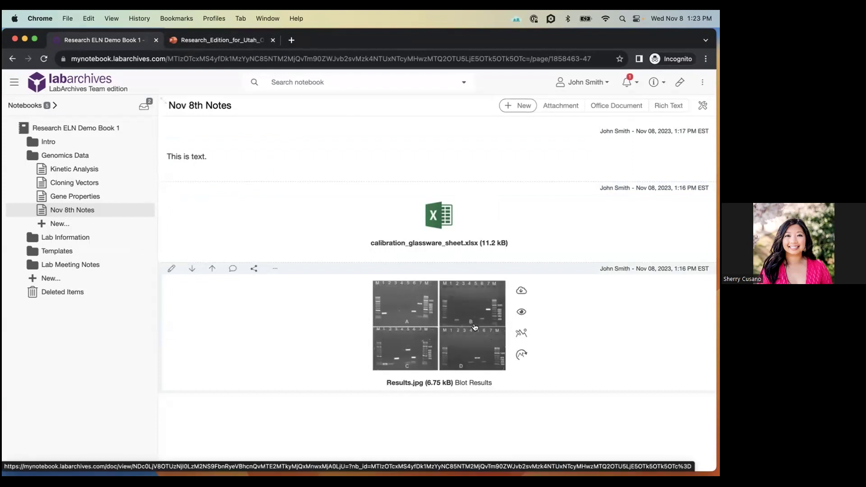
# - Circle the right lanes of gel panels A and B on Results.jpg and save
pyautogui.click(522, 333)
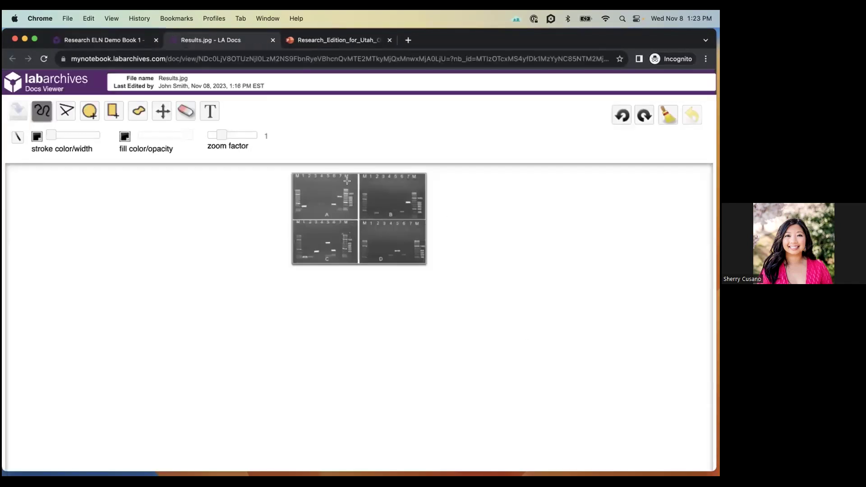
pyautogui.moveTo(344, 182)
pyautogui.mouseDown()
pyautogui.moveTo(348, 204)
pyautogui.moveTo(345, 183)
pyautogui.mouseUp()
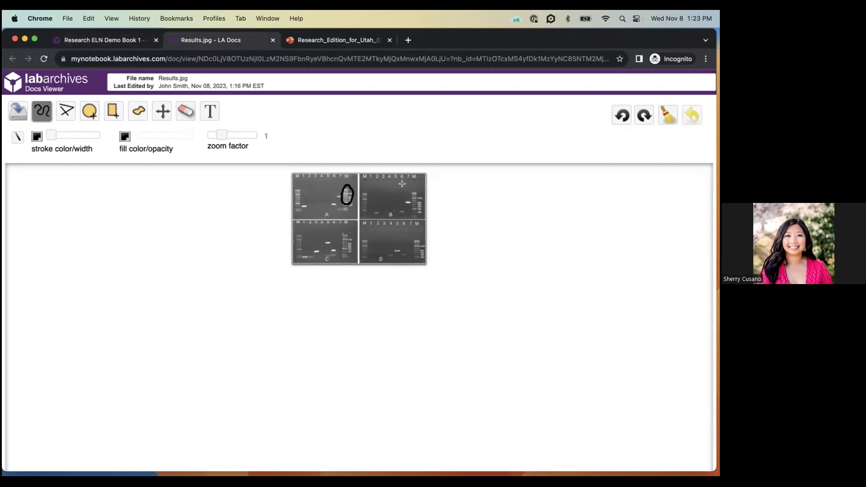
pyautogui.moveTo(411, 186)
pyautogui.mouseDown()
pyautogui.moveTo(412, 211)
pyautogui.moveTo(416, 193)
pyautogui.mouseUp()
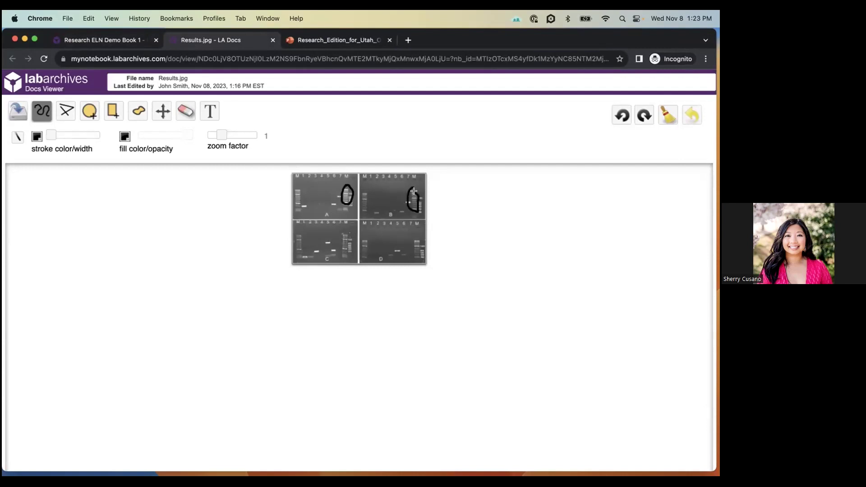
pyautogui.click(17, 111)
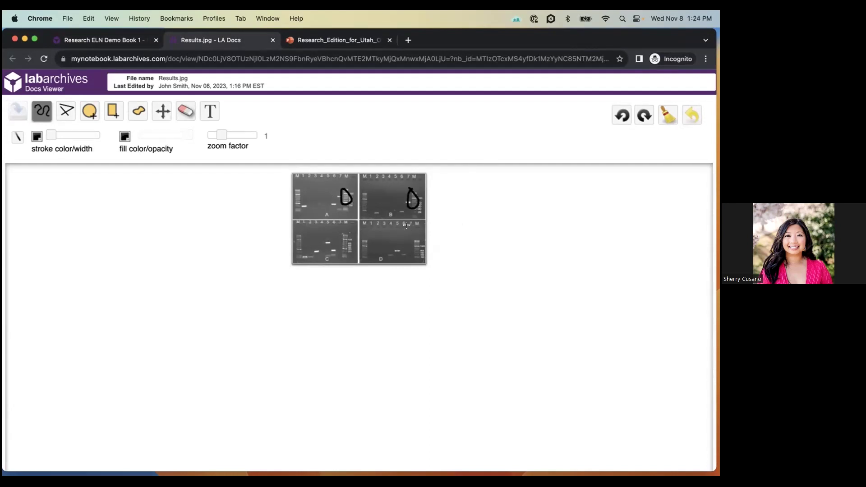
# - Circle the right lanes of gel panels D and C, save, and close the viewer
pyautogui.moveTo(411, 234)
pyautogui.mouseDown()
pyautogui.moveTo(408, 248)
pyautogui.moveTo(414, 236)
pyautogui.mouseUp()
pyautogui.moveTo(345, 231)
pyautogui.mouseDown()
pyautogui.moveTo(345, 247)
pyautogui.moveTo(356, 234)
pyautogui.moveTo(347, 230)
pyautogui.mouseUp()
pyautogui.click(16, 109)
pyautogui.click(272, 41)
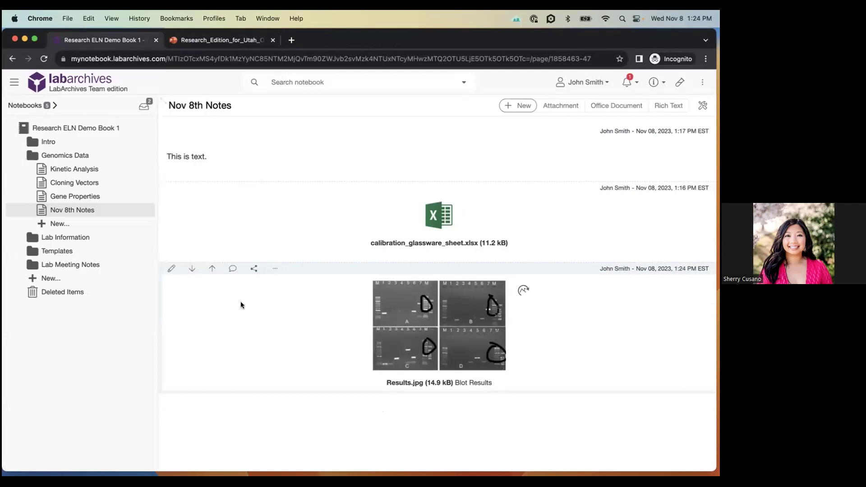
# - Show the Results.jpg entry's revision history and preview version 3
pyautogui.click(274, 268)
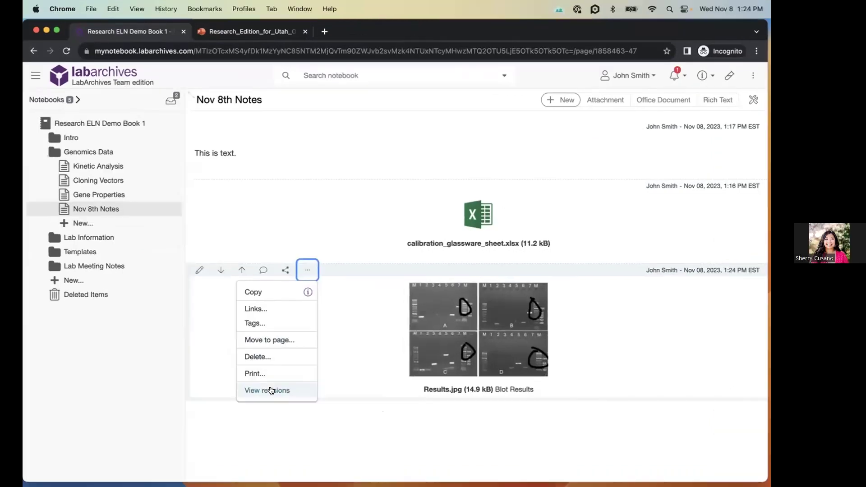
pyautogui.click(242, 379)
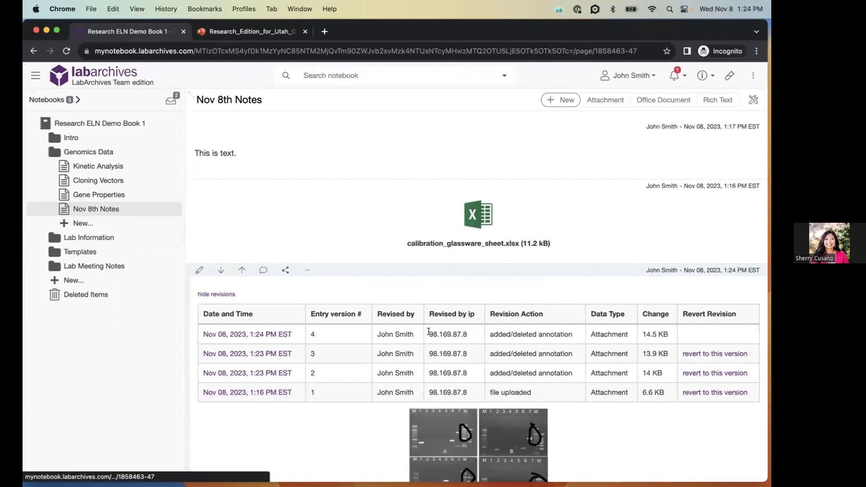
pyautogui.scroll(-2, 428, 331)
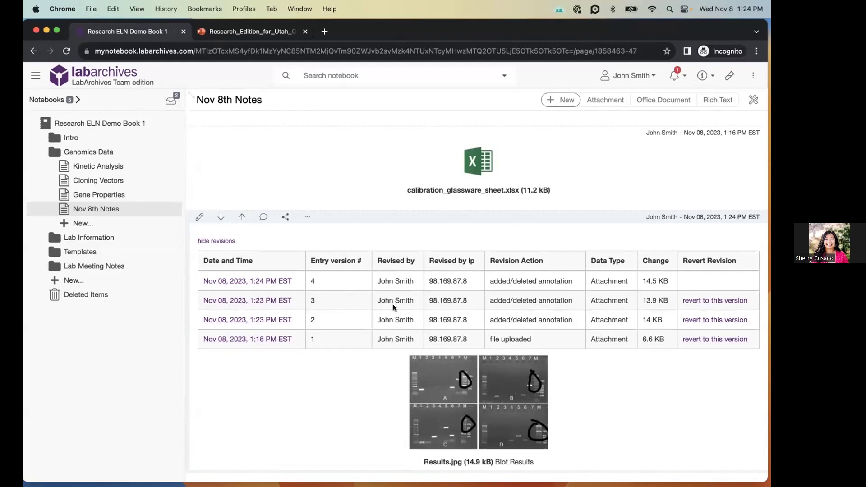
pyautogui.click(241, 301)
pyautogui.scroll(-3, 242, 303)
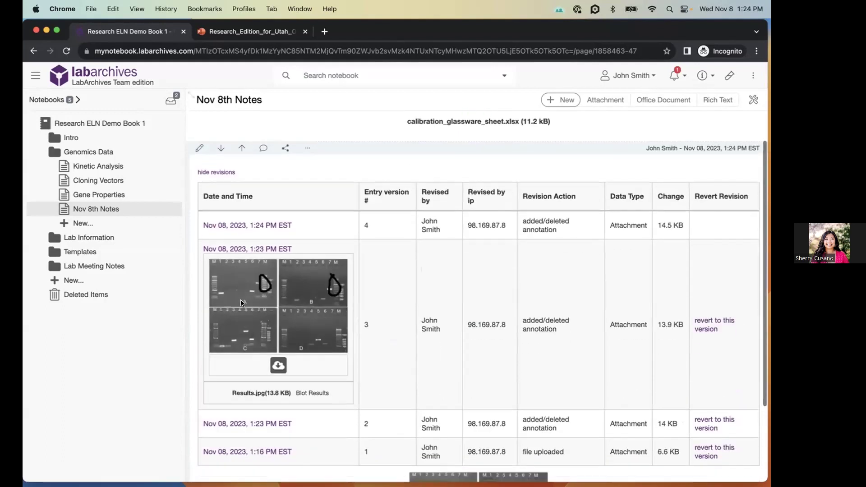
pyautogui.scroll(-2, 464, 290)
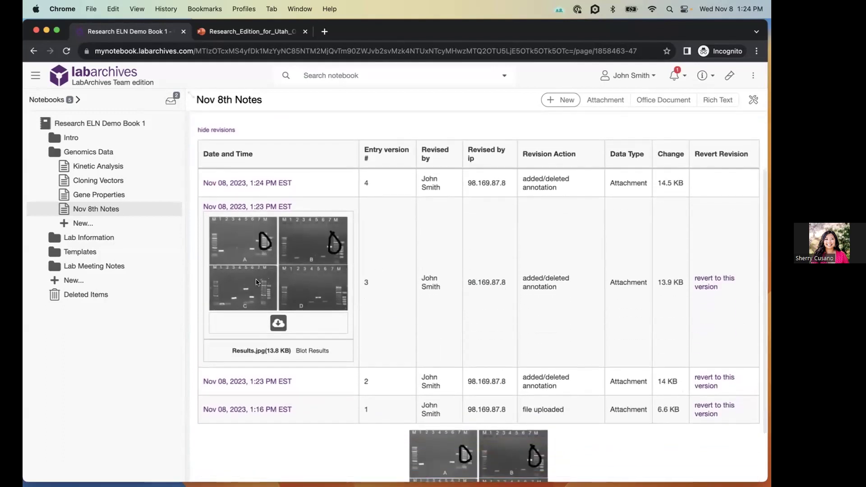
pyautogui.scroll(-2, 296, 286)
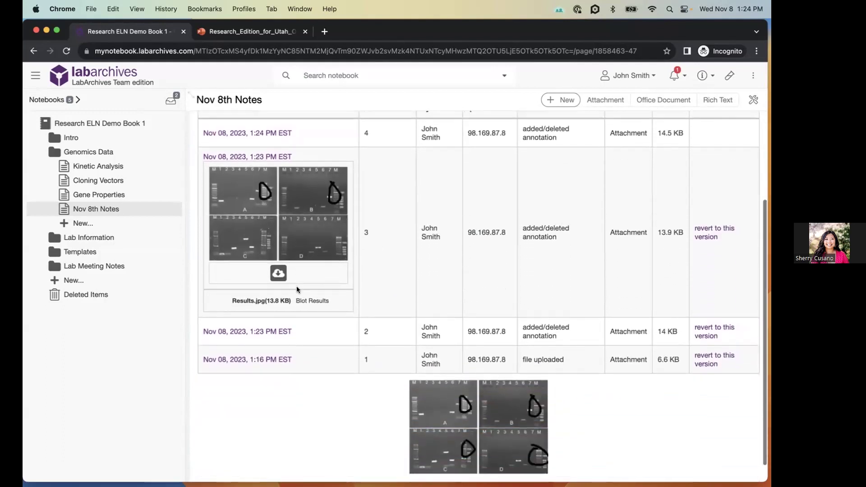
# - Preview the original version 1 and revert the entry to it
pyautogui.click(247, 360)
pyautogui.scroll(-2, 503, 361)
pyautogui.scroll(-2, 503, 363)
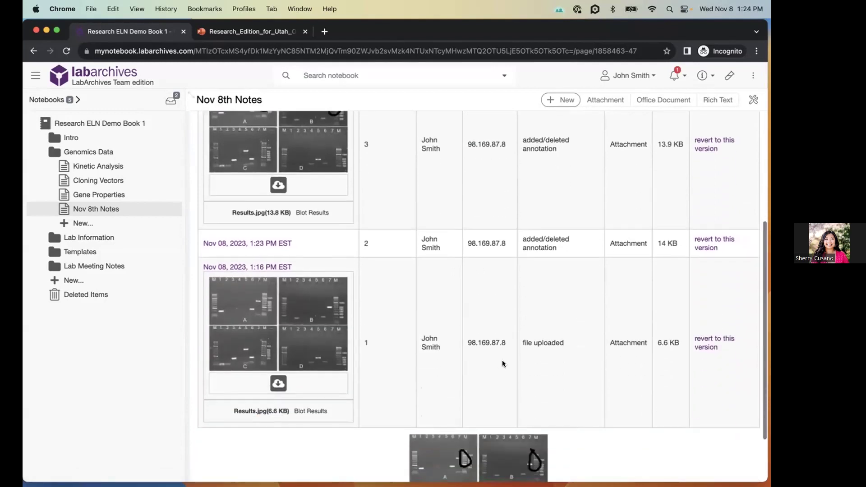
pyautogui.click(709, 345)
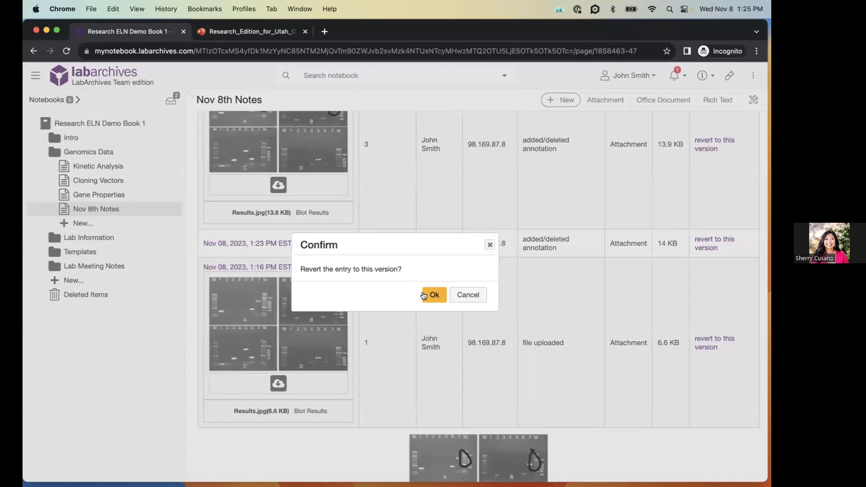
pyautogui.click(425, 296)
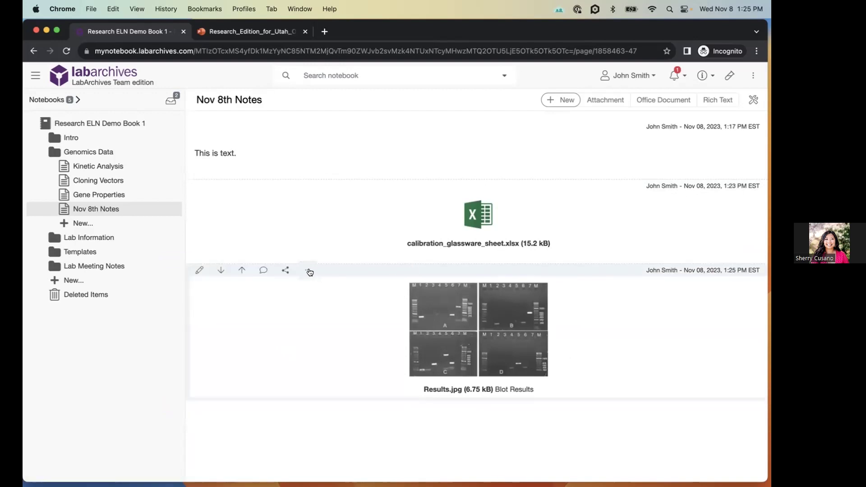
# - Delete the Results.jpg entry from the Nov 8th Notes page
pyautogui.click(308, 271)
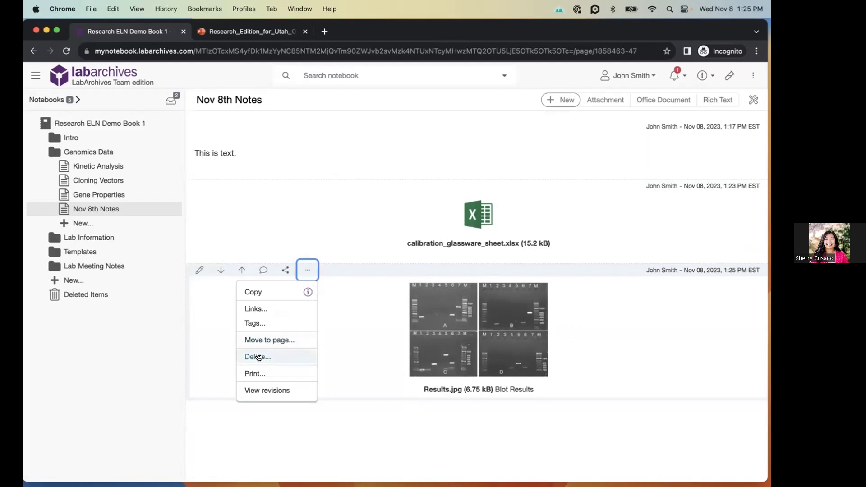
pyautogui.click(258, 357)
pyautogui.click(426, 297)
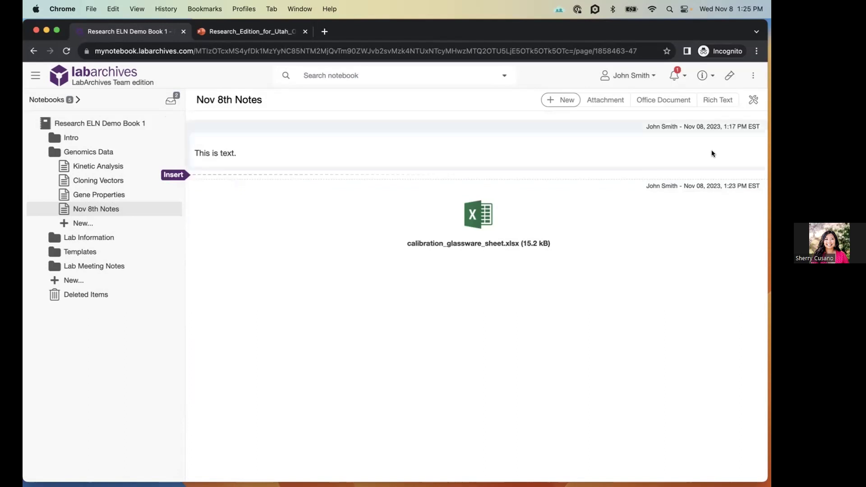
# - Undelete Results.jpg from the Nov 8th Notes page's revision history
pyautogui.click(753, 99)
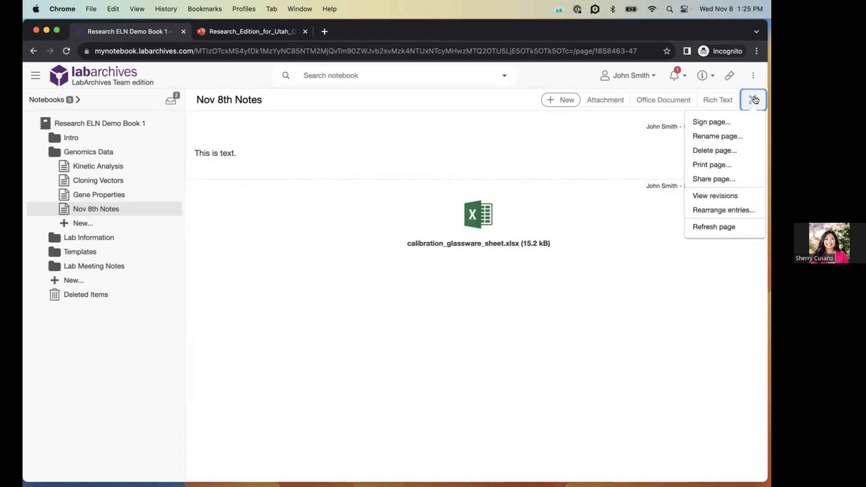
pyautogui.click(730, 195)
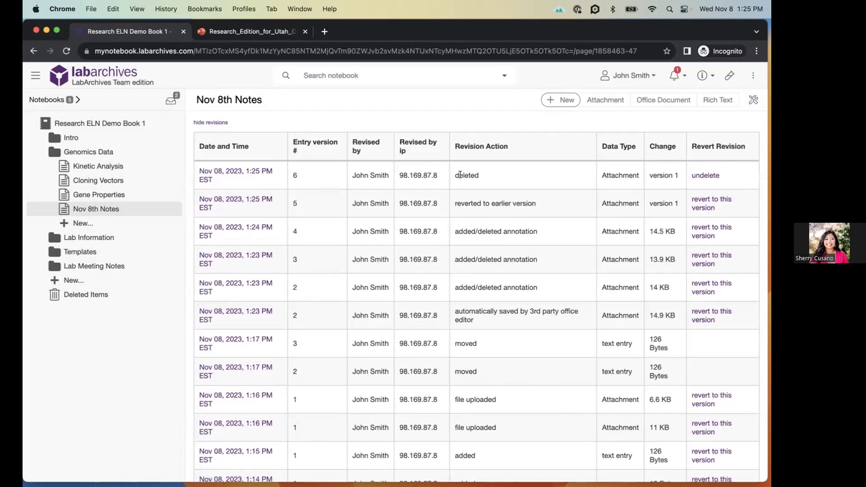
pyautogui.click(703, 176)
pyautogui.click(429, 296)
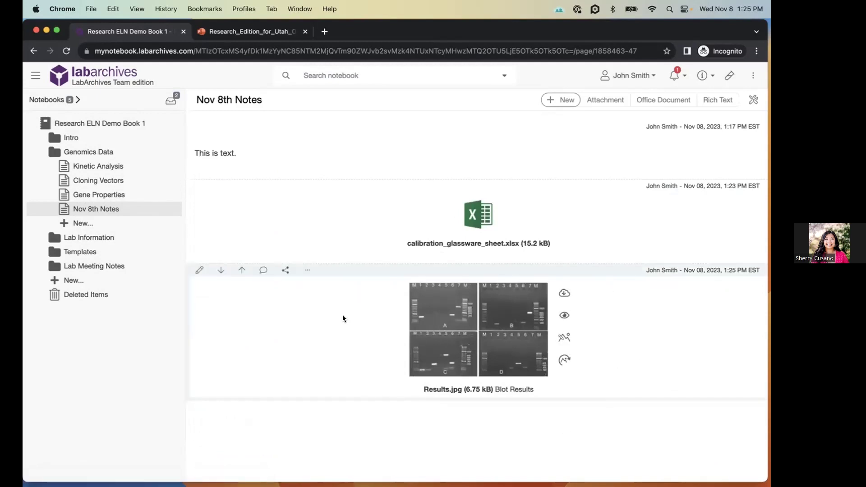
# - Show the restored Results.jpg entry's revision table with its deletion and undeletion
pyautogui.click(305, 267)
pyautogui.click(267, 390)
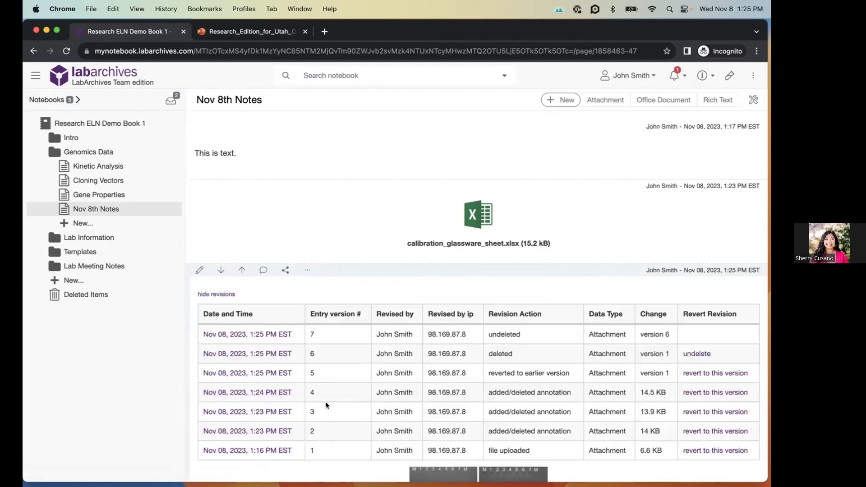
pyautogui.scroll(-3, 326, 401)
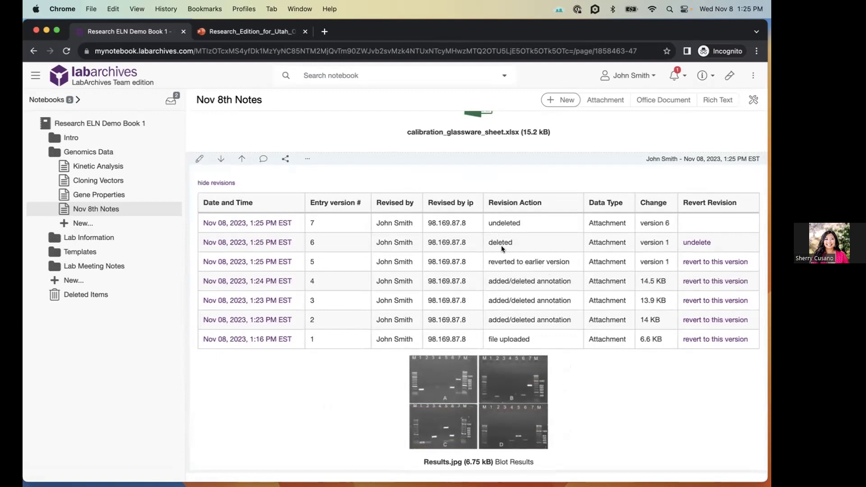
pyautogui.scroll(2, 215, 184)
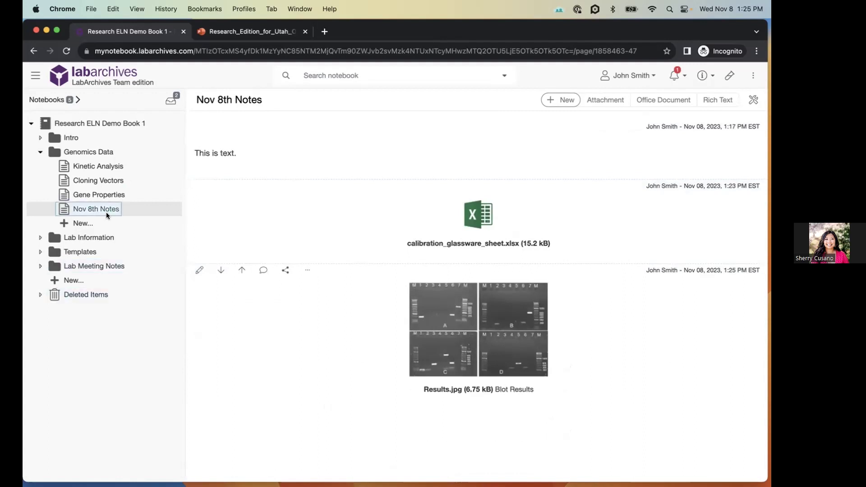
# - Delete the Lab Meeting Notes folder from the notebook
pyautogui.rightClick(99, 268)
pyautogui.click(113, 362)
pyautogui.click(457, 152)
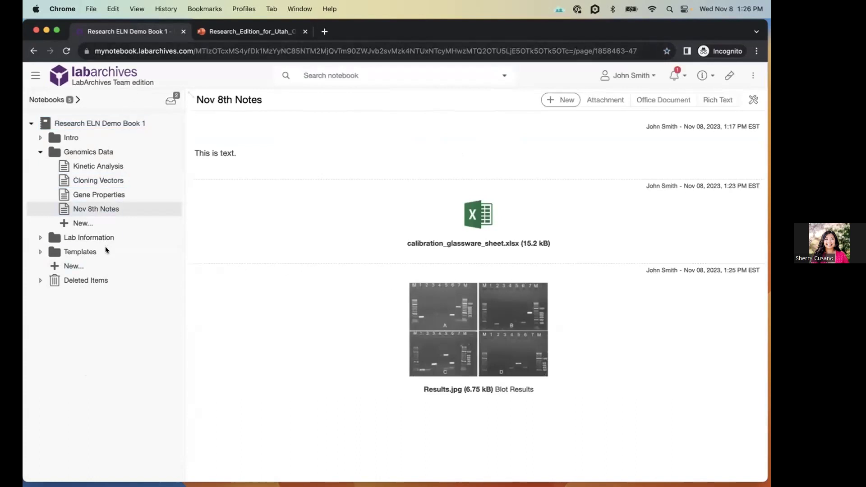
# - Undelete Lab Meeting Notes from Deleted Items back into the notebook
pyautogui.click(84, 286)
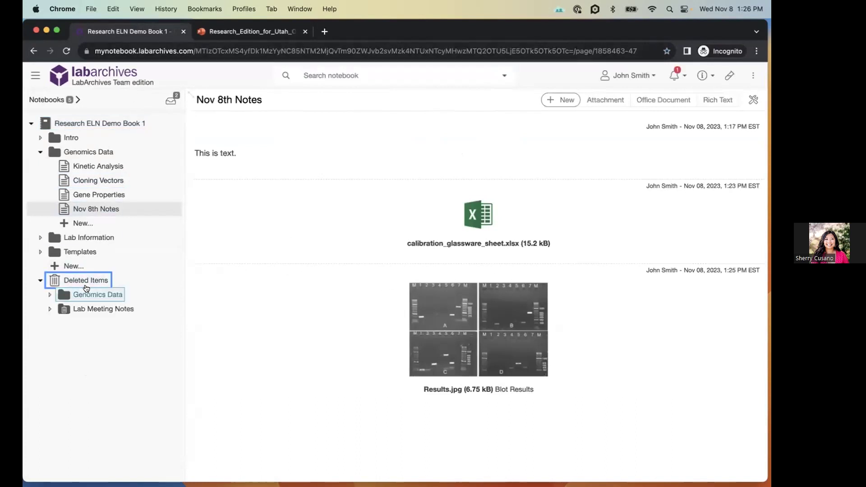
pyautogui.rightClick(105, 310)
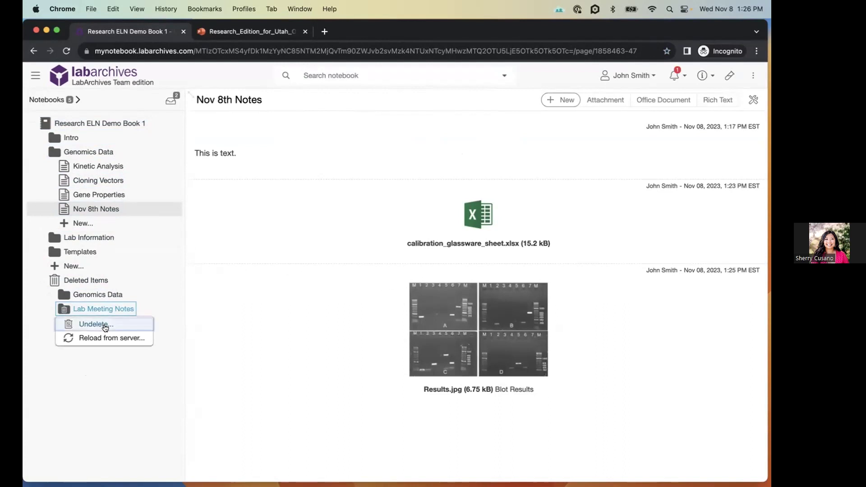
pyautogui.click(105, 325)
pyautogui.click(455, 153)
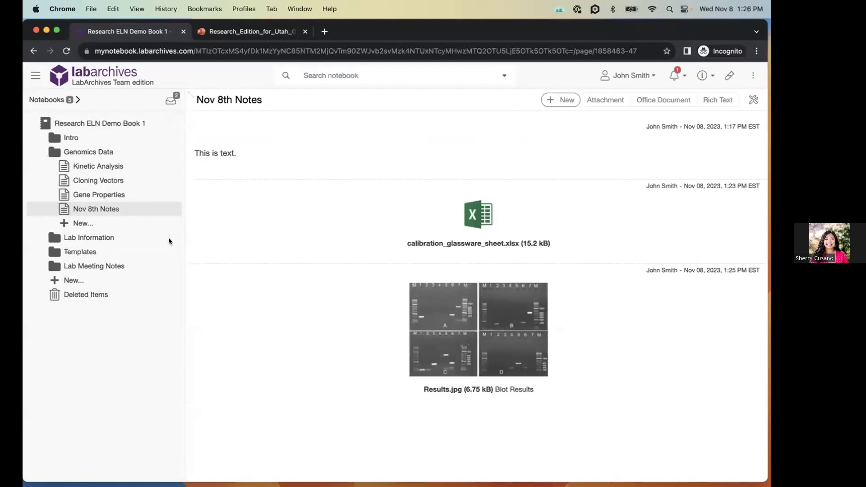
pyautogui.moveTo(363, 151)
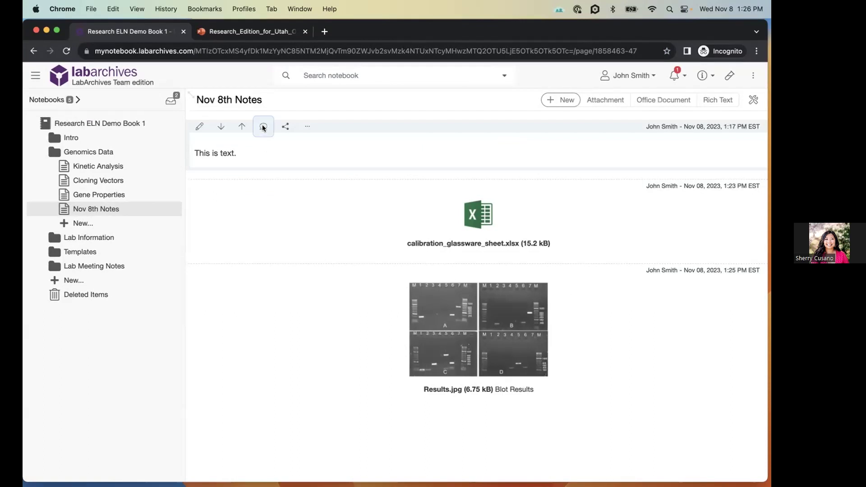
# - Comment "Can you please review this?" on "This is text.", @-mentioning a colleague
pyautogui.click(263, 127)
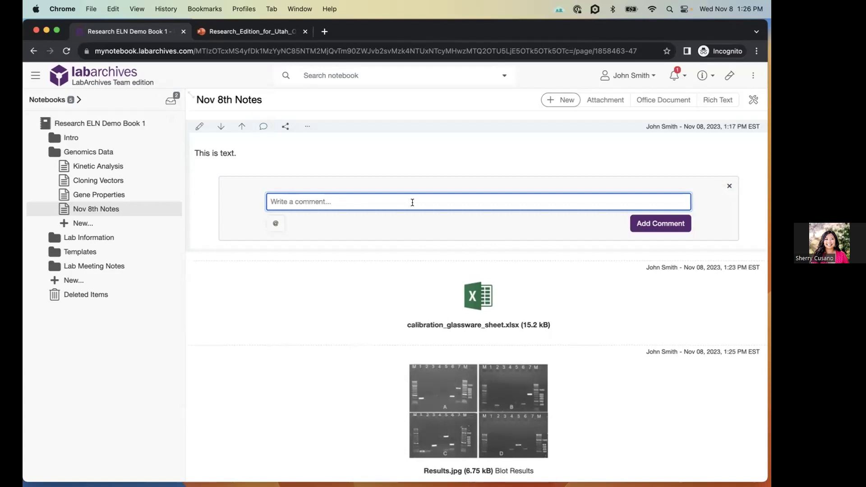
pyautogui.write('Chn you please review this?')
pyautogui.write('@')
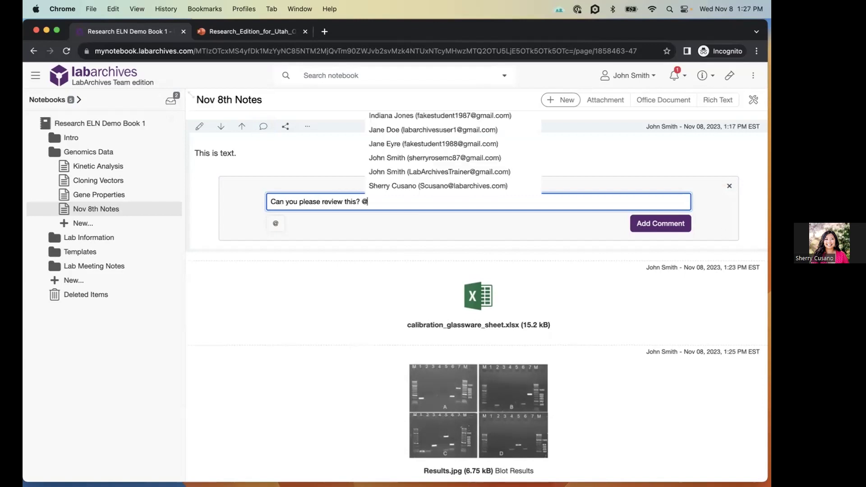
pyautogui.click(478, 130)
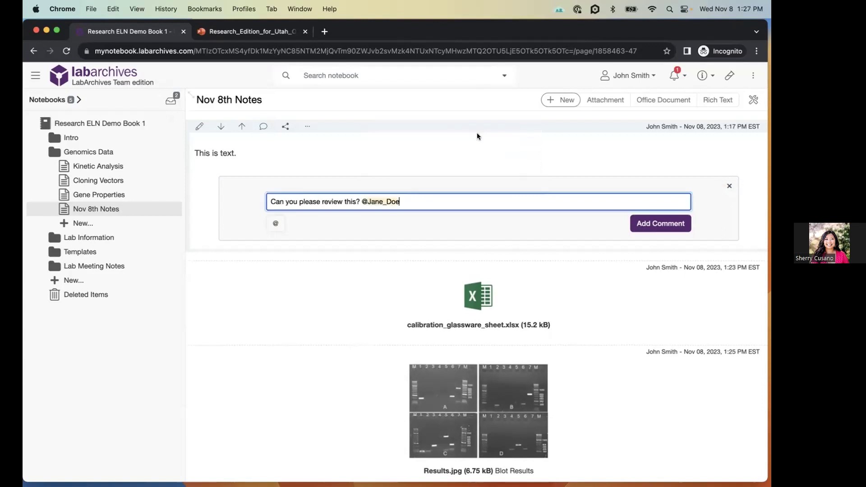
pyautogui.click(656, 222)
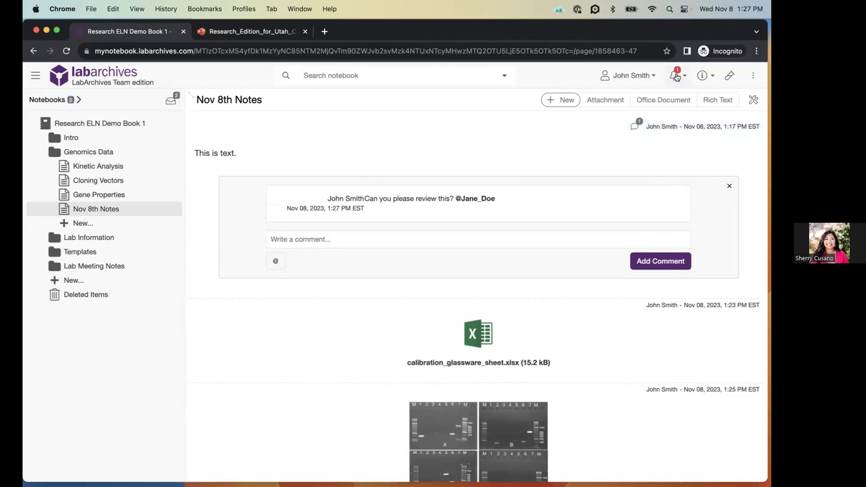
pyautogui.click(758, 80)
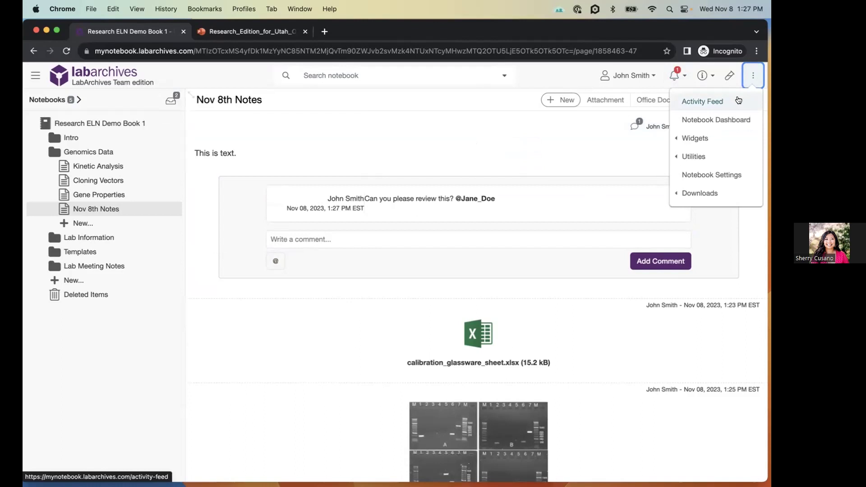
pyautogui.click(738, 100)
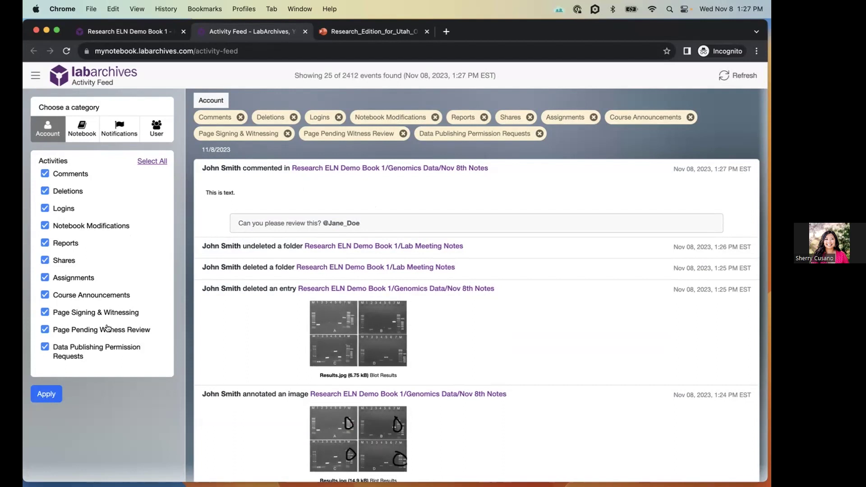
pyautogui.click(305, 31)
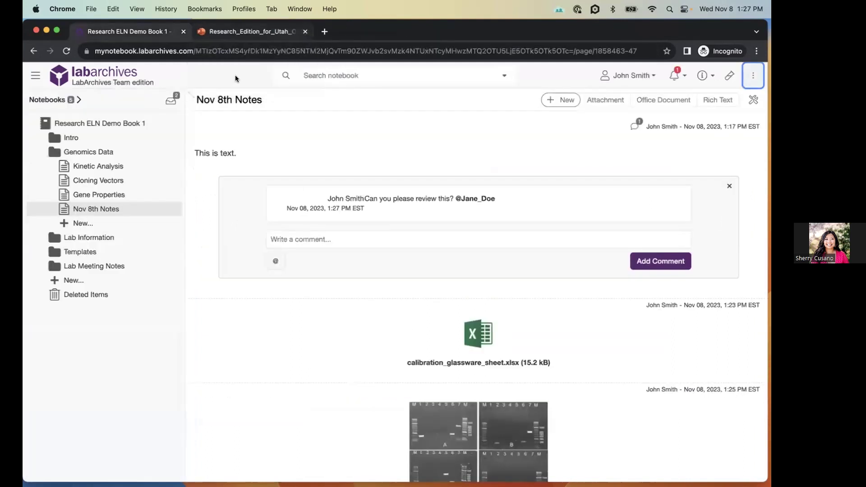
pyautogui.click(106, 152)
# - Expand Intro and open its Linking page, "Affect of PA on Tyrosinase Activity"
pyautogui.click(63, 138)
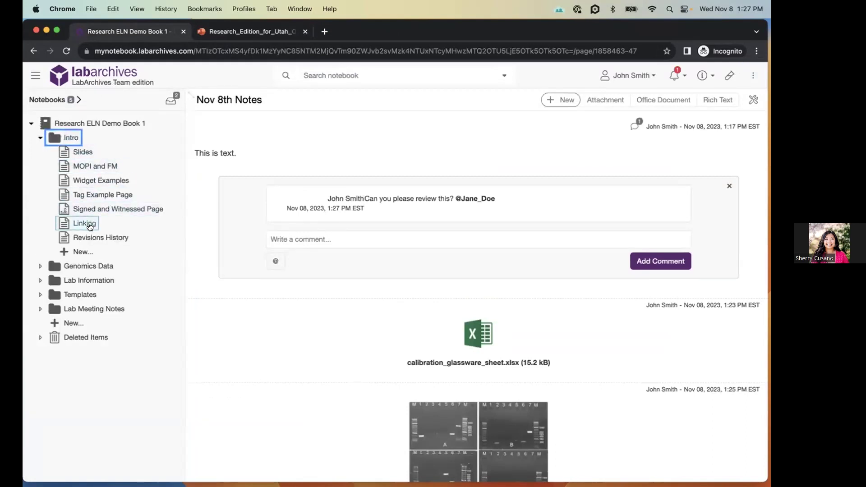
pyautogui.click(88, 224)
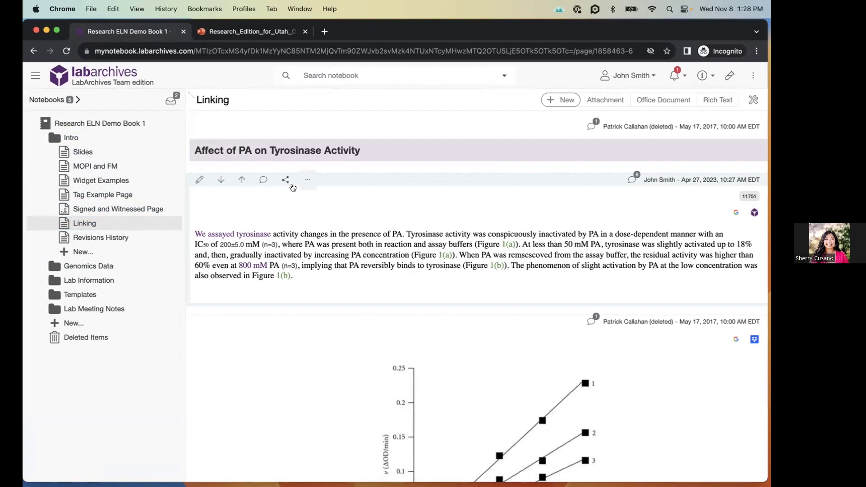
pyautogui.click(307, 179)
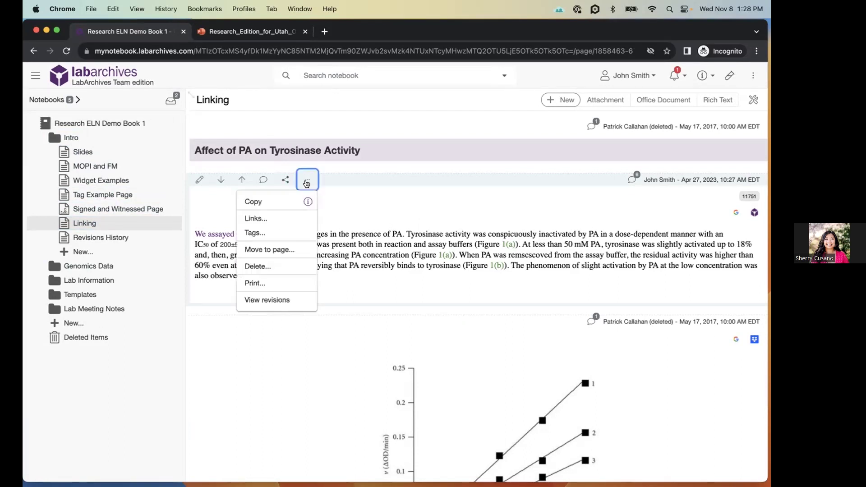
# - Browse the page tree and pick Web address/URL in Edit Links, then close without adding a link
pyautogui.click(293, 218)
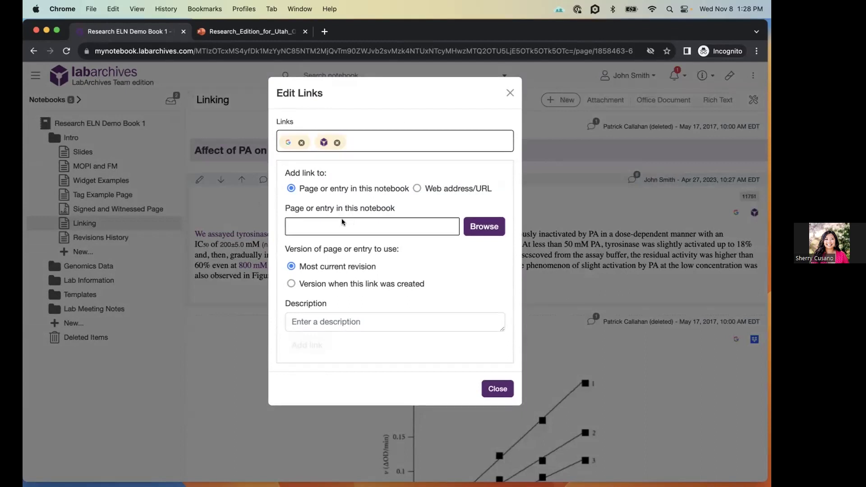
pyautogui.click(487, 228)
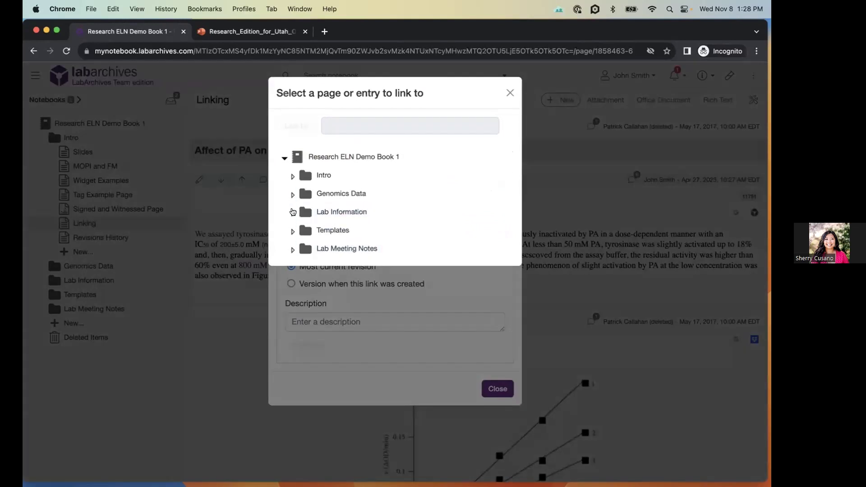
pyautogui.click(292, 212)
pyautogui.click(293, 212)
pyautogui.click(405, 287)
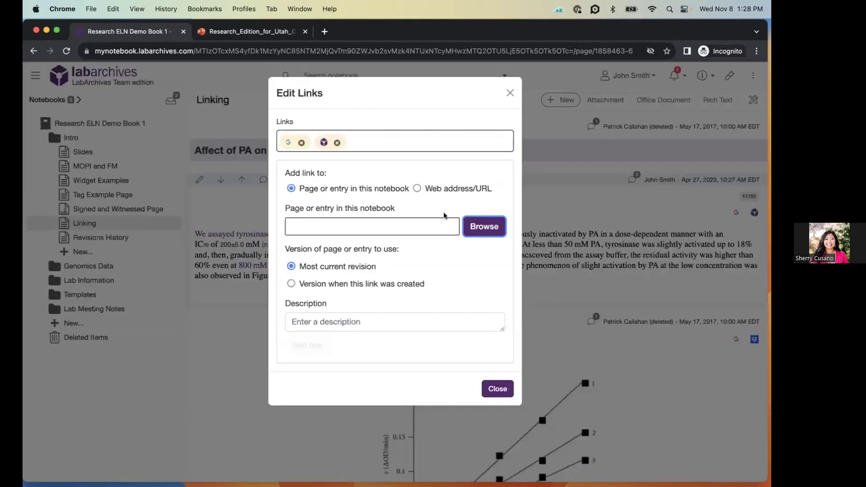
pyautogui.click(431, 190)
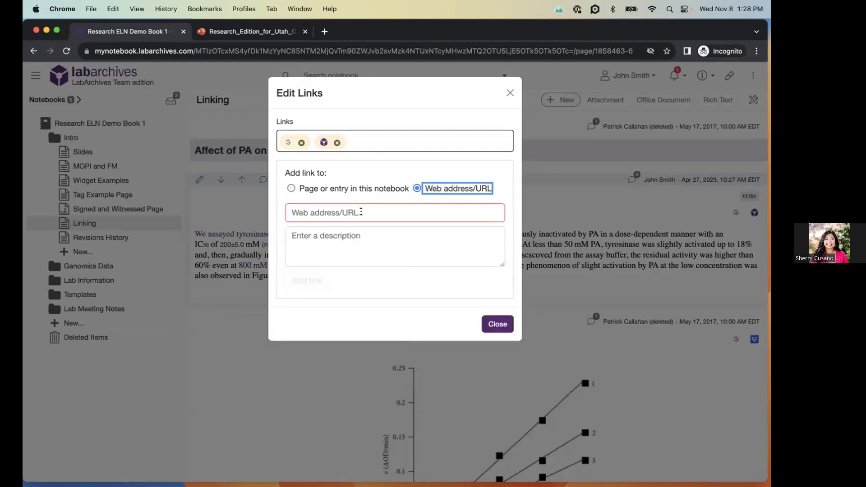
pyautogui.click(492, 323)
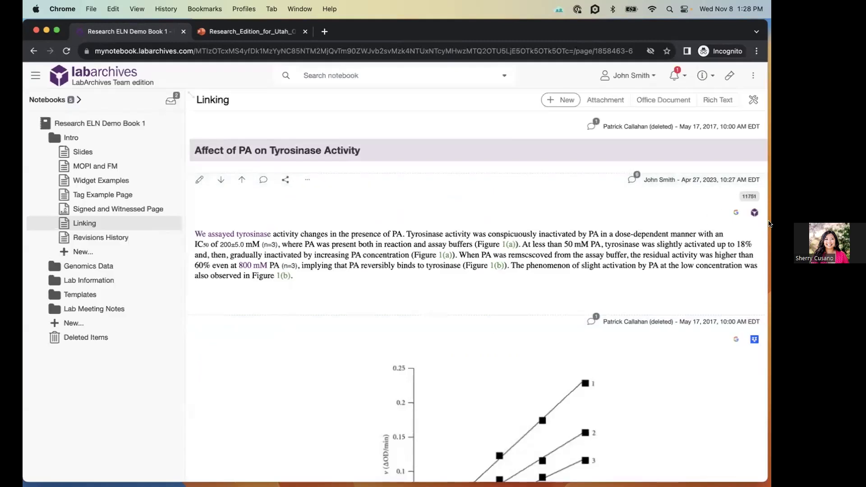
# - Confirm the entry's google.com link opens in a new tab, then close it and open the Tag Example Page
pyautogui.moveTo(727, 217)
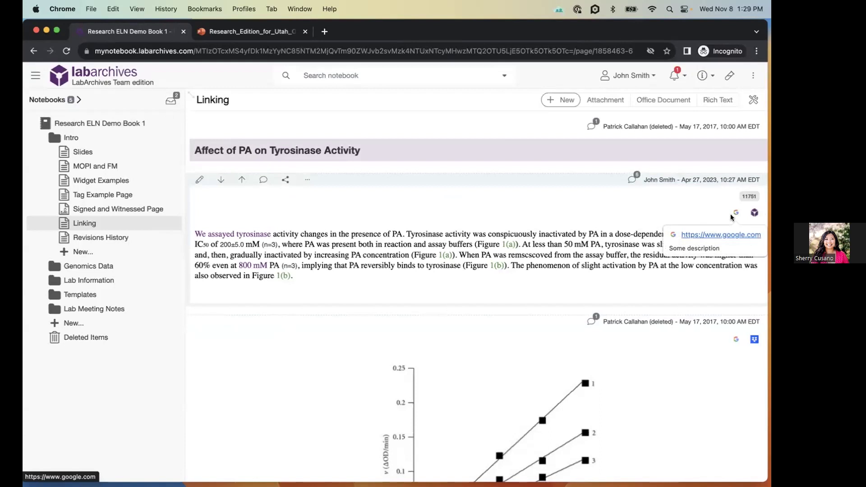
pyautogui.moveTo(755, 215)
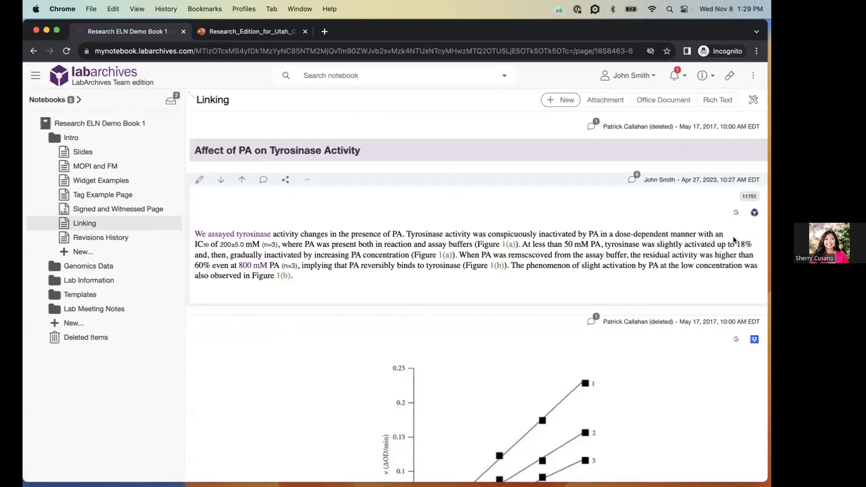
pyautogui.click(733, 213)
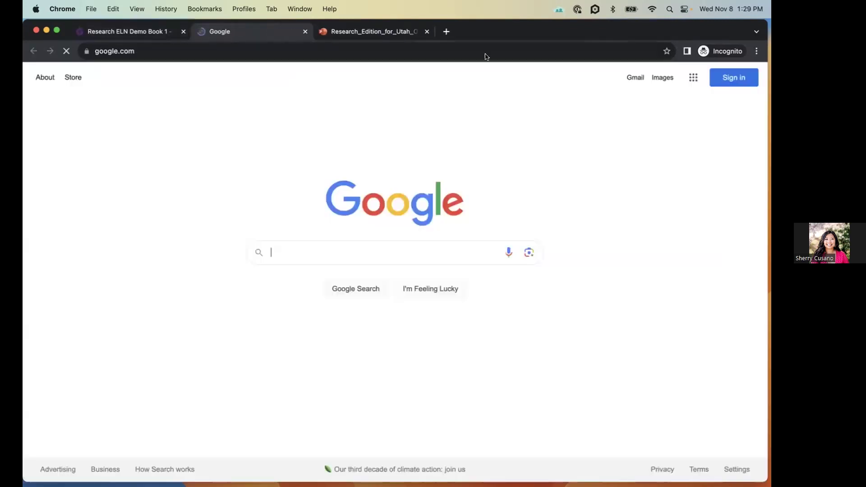
pyautogui.click(305, 32)
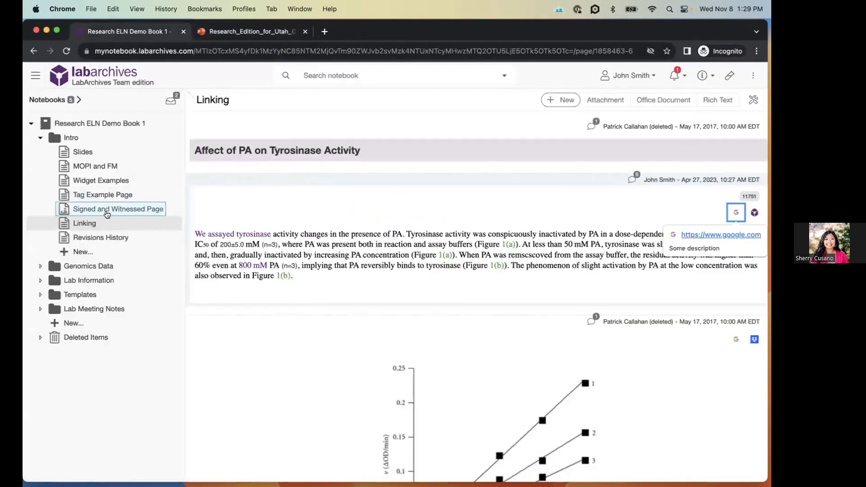
pyautogui.click(90, 195)
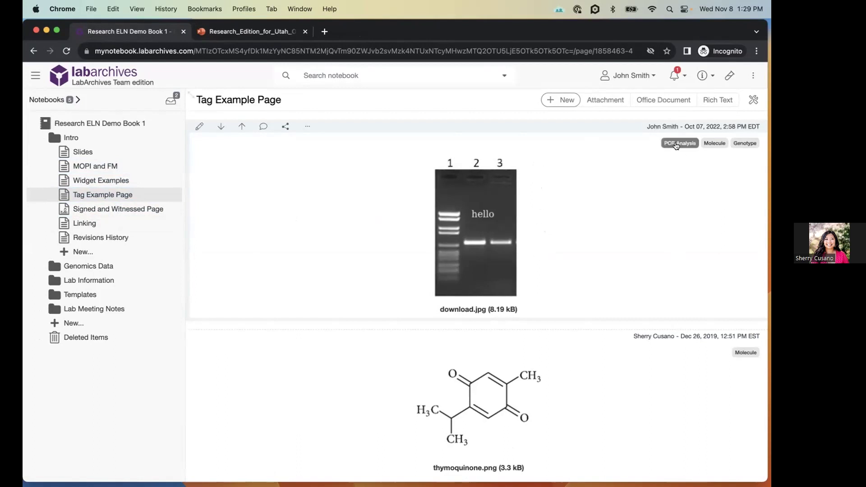
# - List all entries tagged PCR Analysis, then reload the notebook page
pyautogui.click(675, 144)
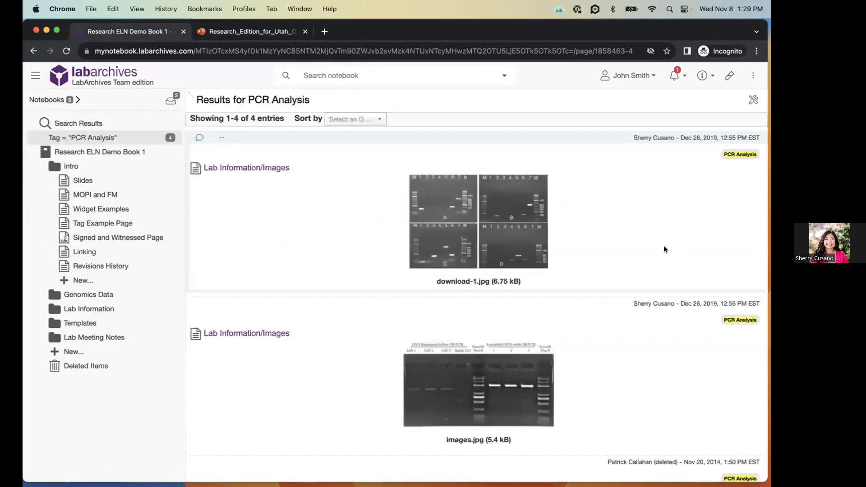
pyautogui.scroll(-10, 659, 271)
pyautogui.scroll(10, 659, 270)
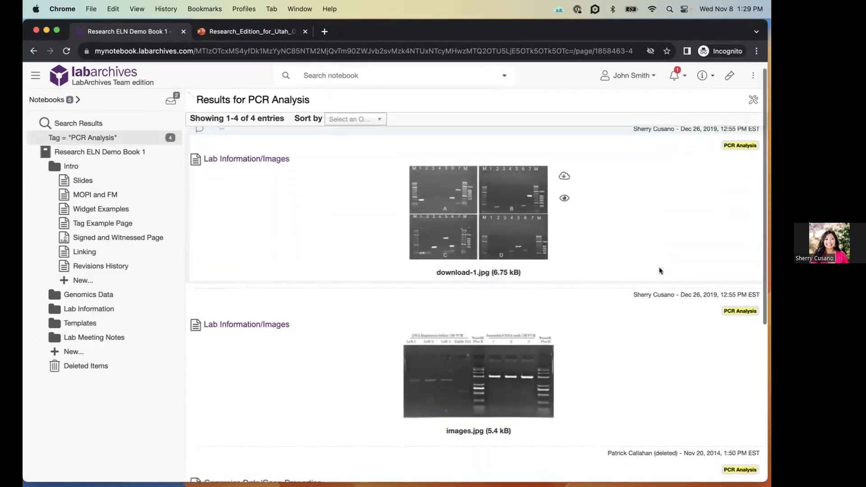
pyautogui.scroll(-6, 659, 270)
pyautogui.scroll(6, 656, 266)
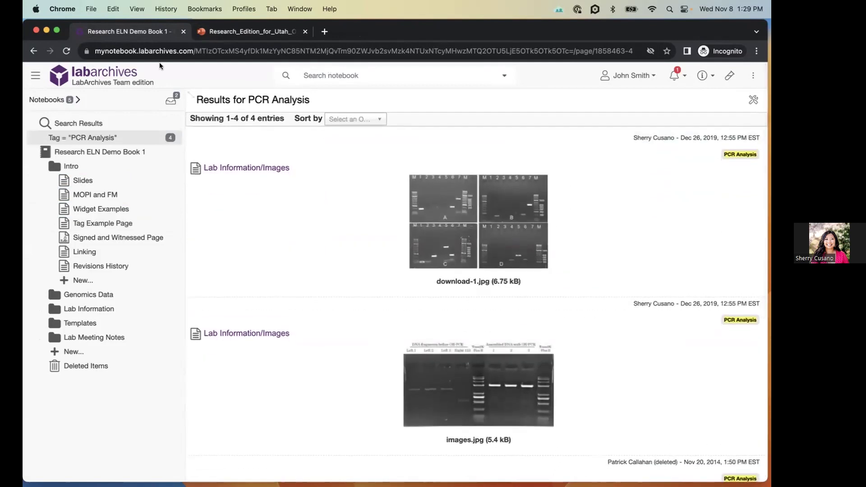
pyautogui.click(67, 51)
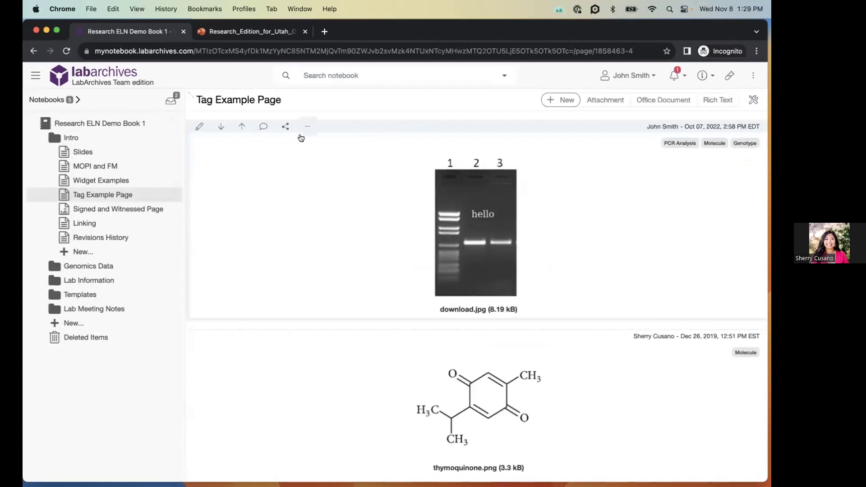
# - Review the gel image entry's tags without changes, then go to the Signed and Witnessed Page
pyautogui.click(304, 132)
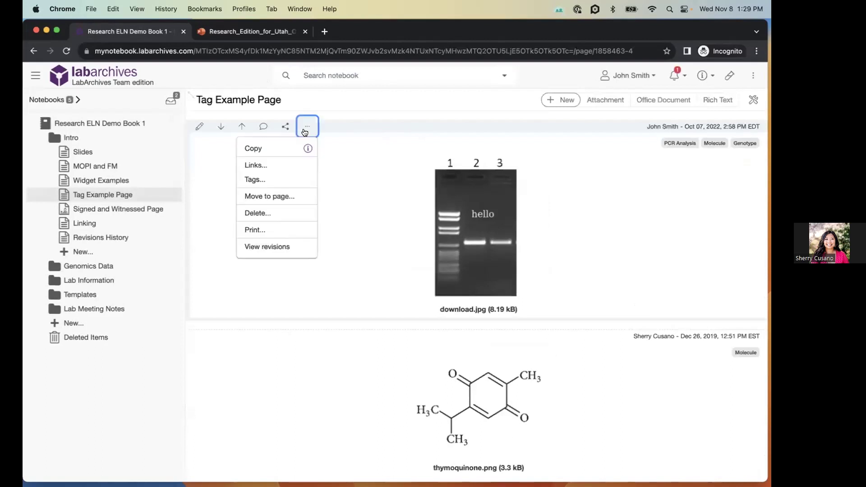
pyautogui.click(265, 183)
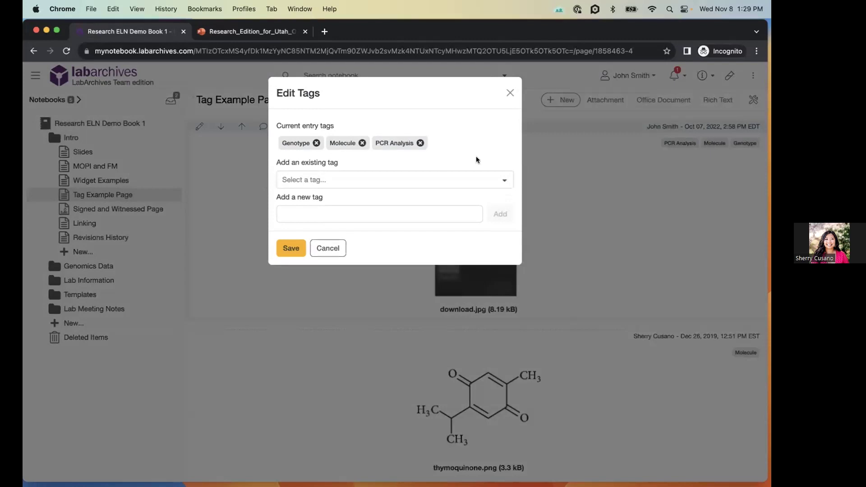
pyautogui.click(337, 248)
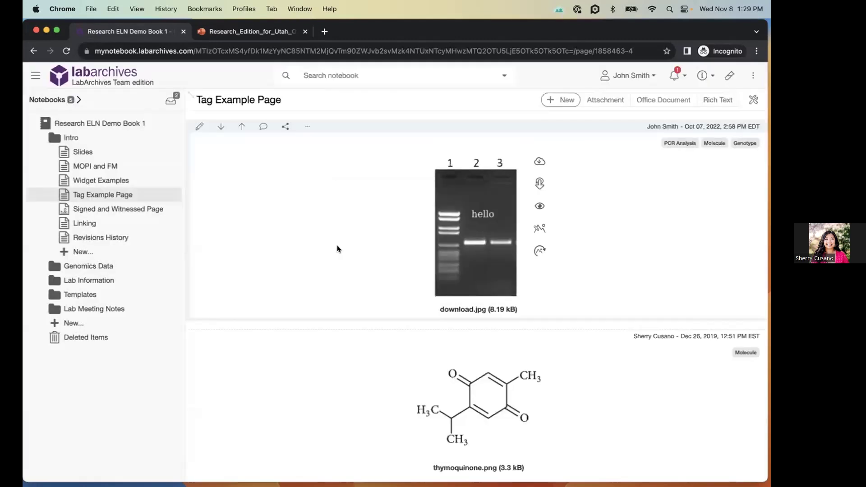
pyautogui.click(118, 208)
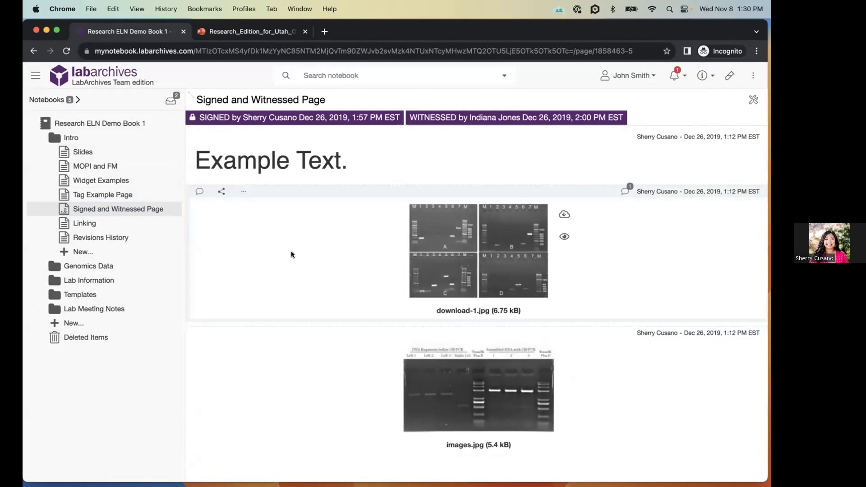
# - In Genomics Data, open Nov 8th Notes and start hyperlinking the 'This is text.' line
pyautogui.click(91, 267)
pyautogui.click(98, 324)
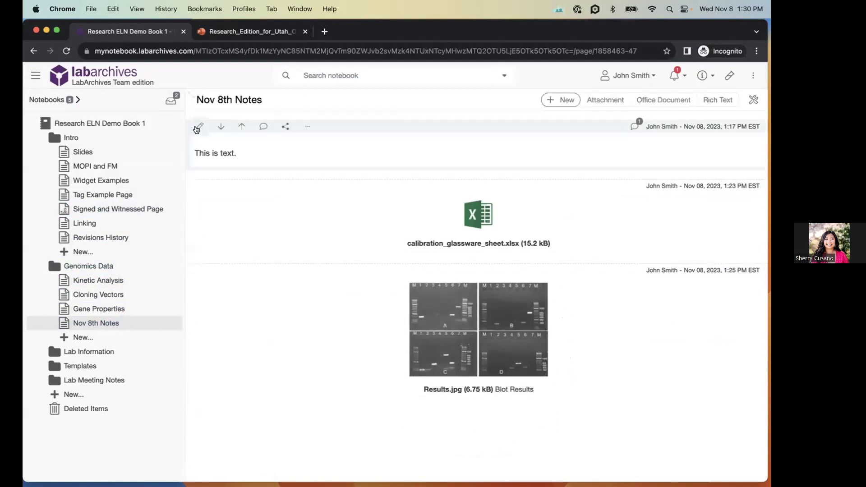
pyautogui.click(199, 127)
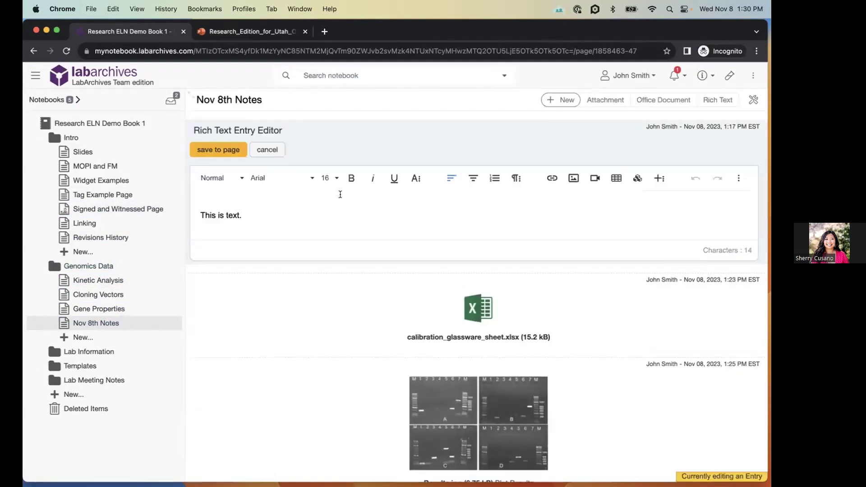
pyautogui.moveTo(247, 215); pyautogui.dragTo(199, 212)
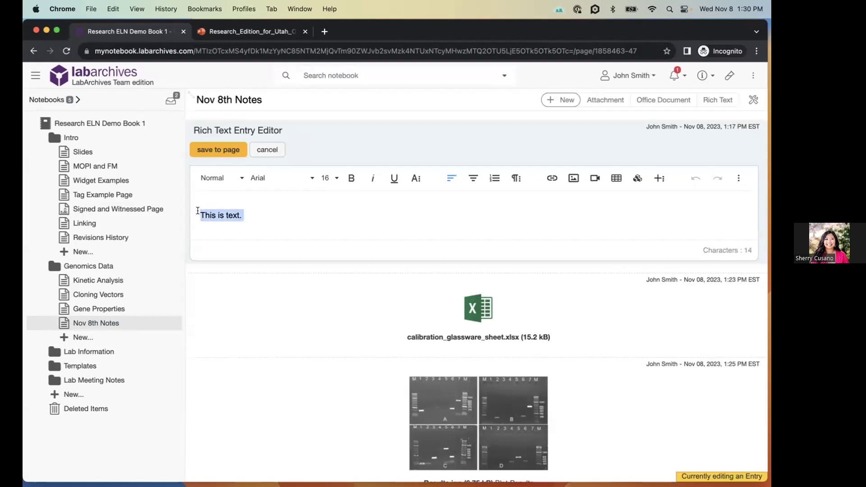
pyautogui.click(550, 179)
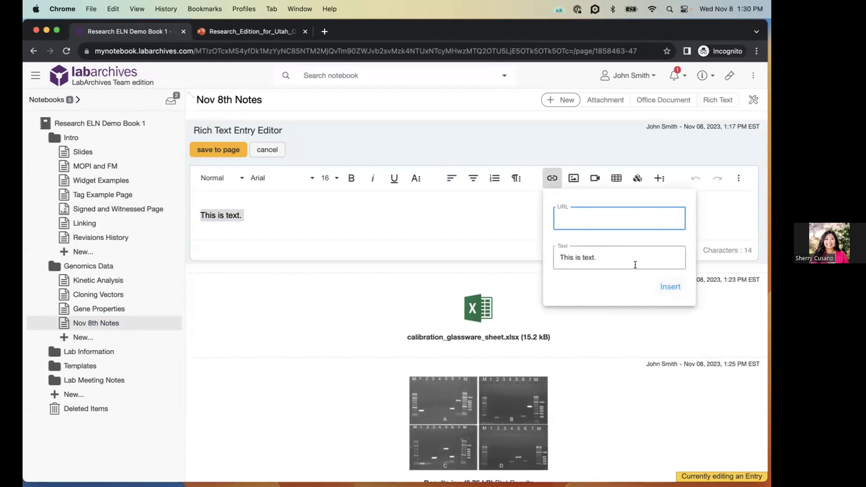
# - Dismiss the link popup, discard the text entry's edits, and open the Linking page
pyautogui.click(419, 226)
pyautogui.click(267, 149)
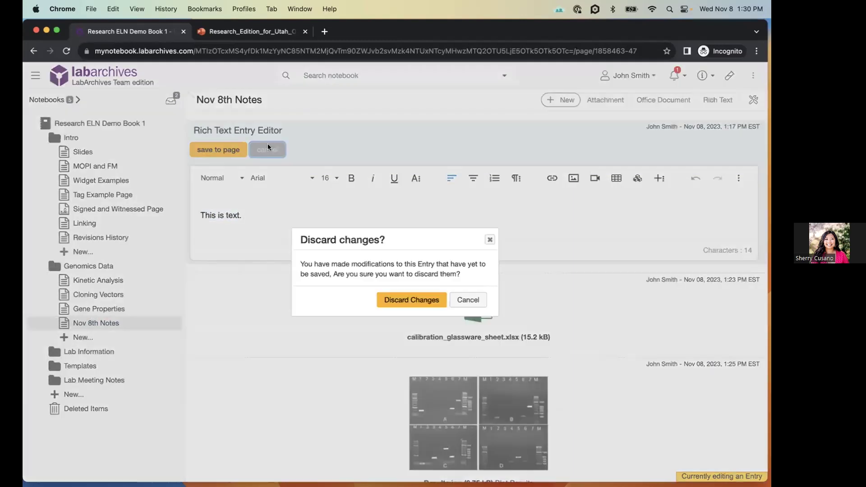
pyautogui.click(407, 299)
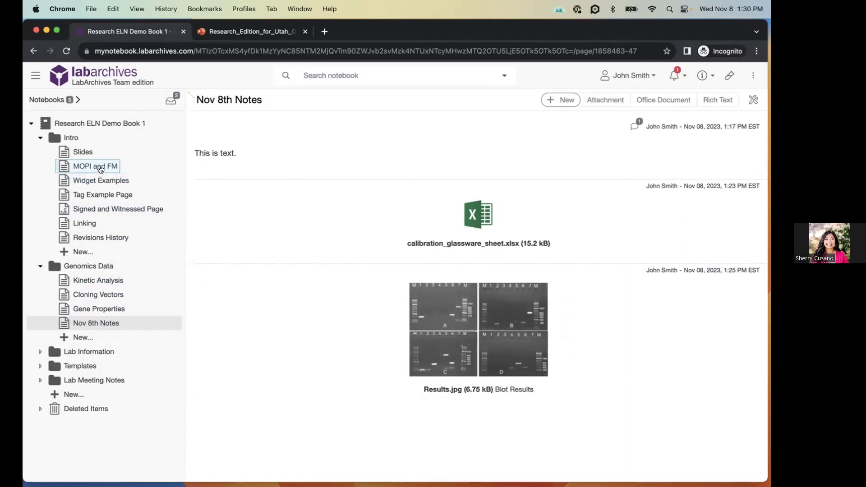
pyautogui.click(85, 223)
pyautogui.moveTo(752, 214)
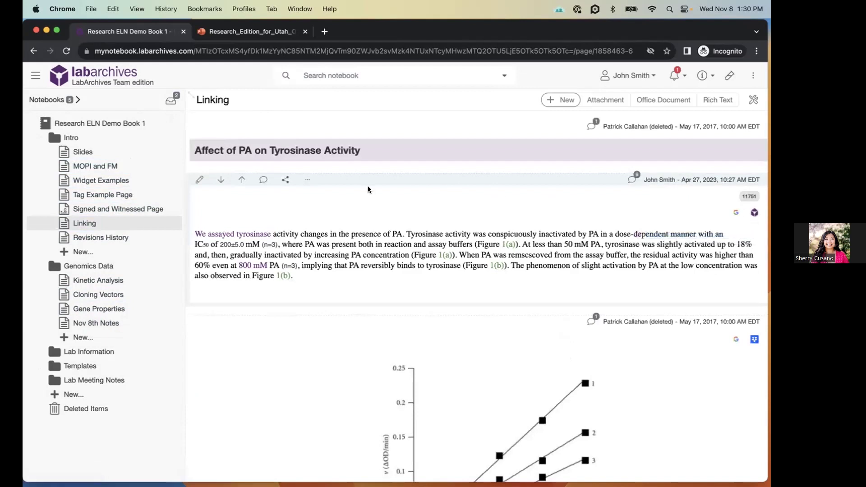
# - View the entry's shareable URL in its sharing options, then return to the Signed and Witnessed Page
pyautogui.click(285, 181)
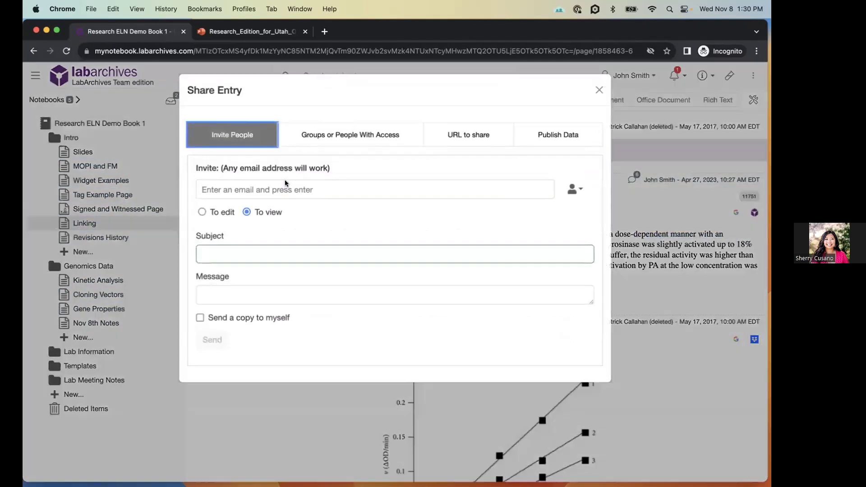
pyautogui.click(474, 143)
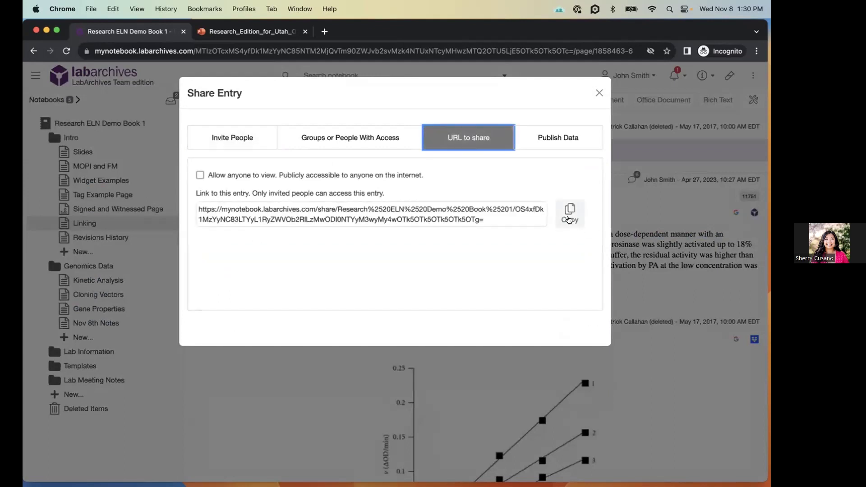
pyautogui.click(599, 93)
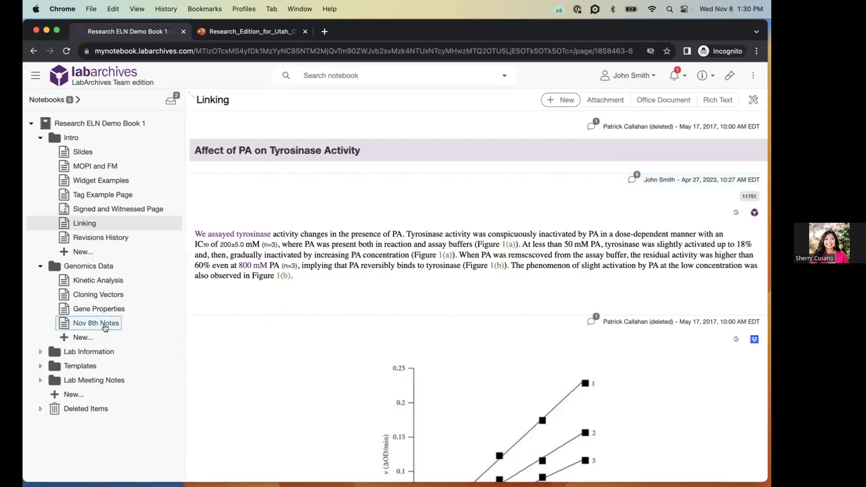
pyautogui.click(120, 212)
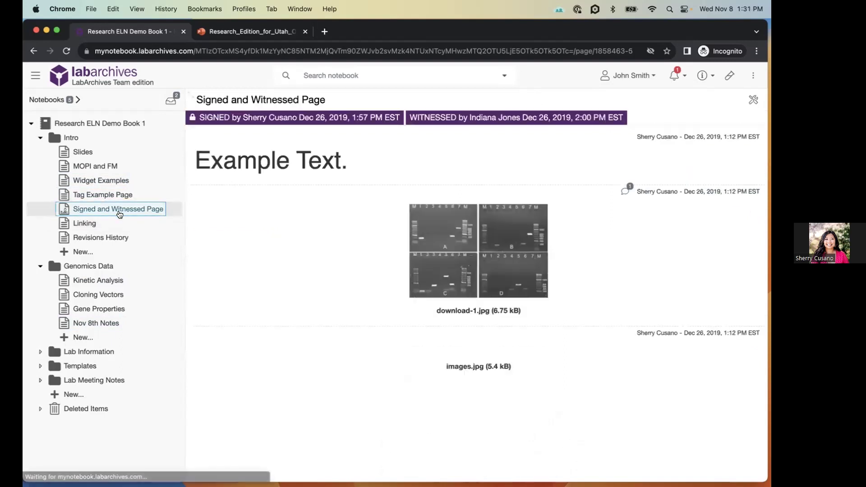
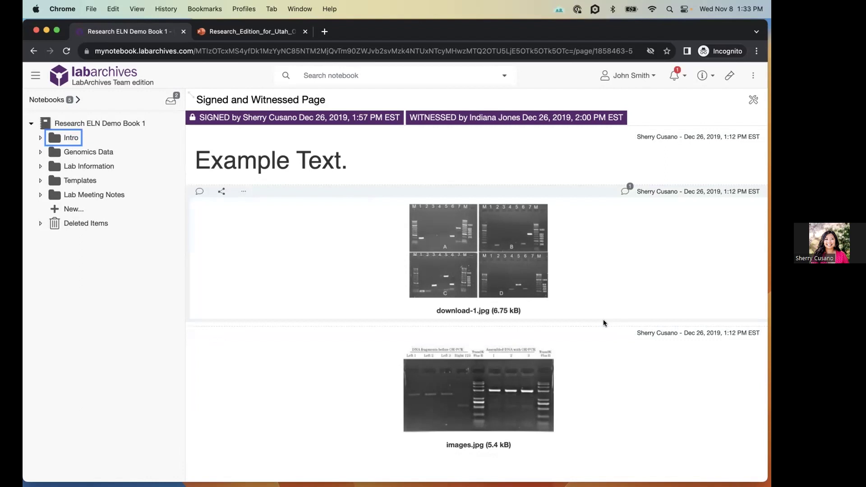
# - From the Signed and Witnessed Page, open the notebook options menu
pyautogui.click(752, 81)
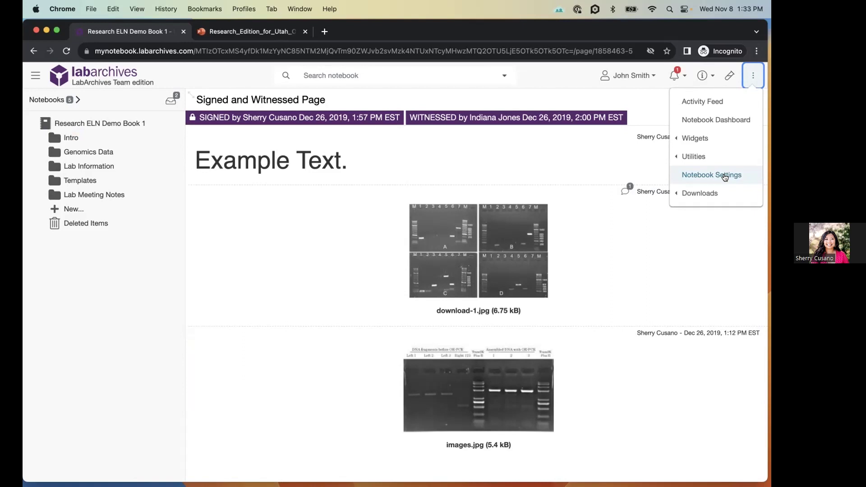
# - Choose Notebook Settings and switch to its User Management list
pyautogui.click(725, 176)
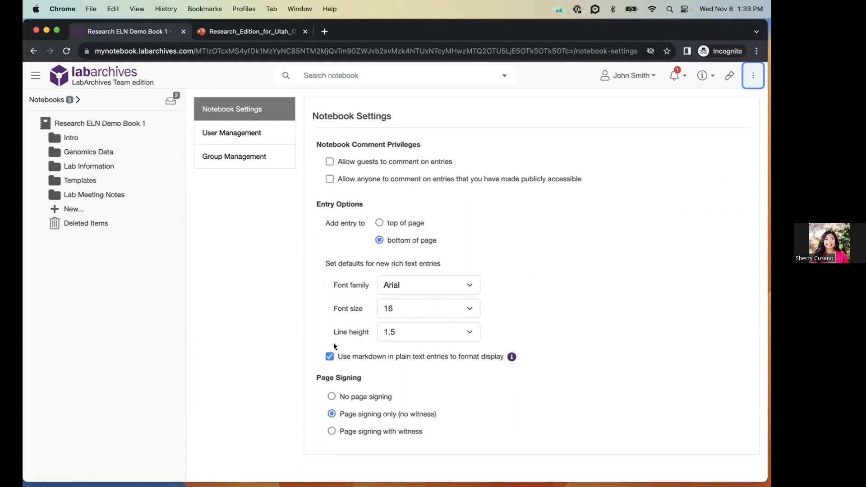
pyautogui.click(239, 131)
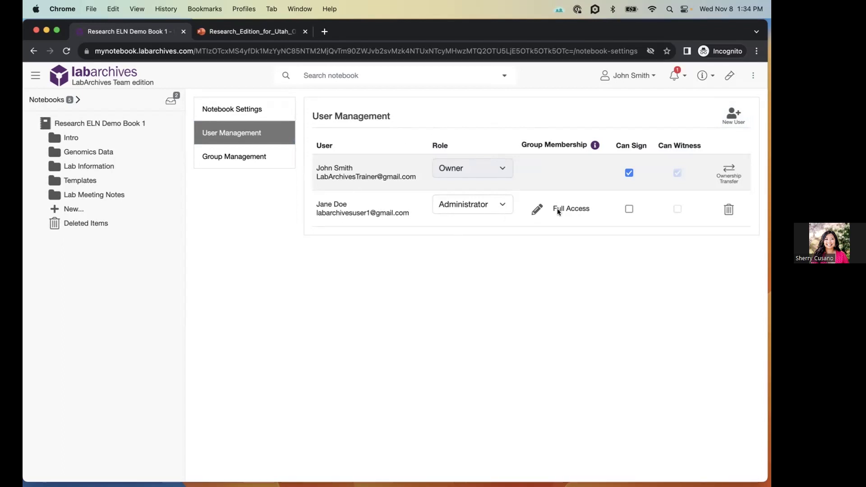
# - Start adding a new user from the User Management page
pyautogui.click(727, 115)
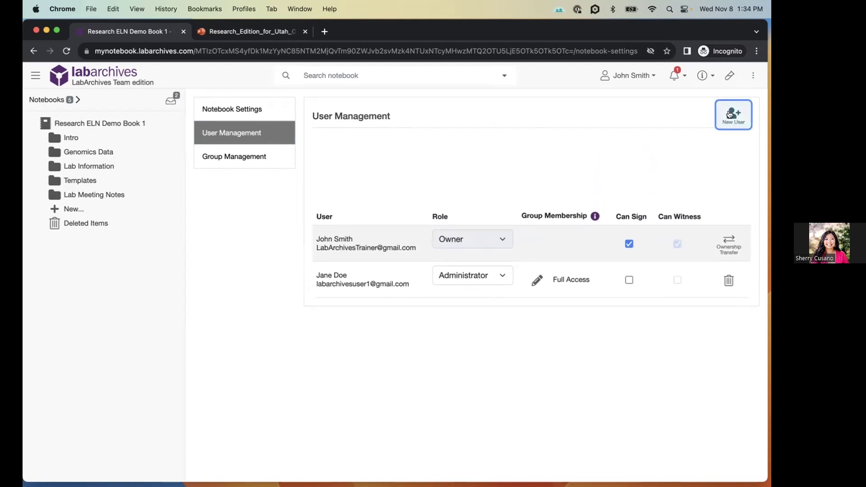
# - Add a new member by their e-mail address, acknowledge the invitation notice, and keep the User role
pyautogui.click(607, 153)
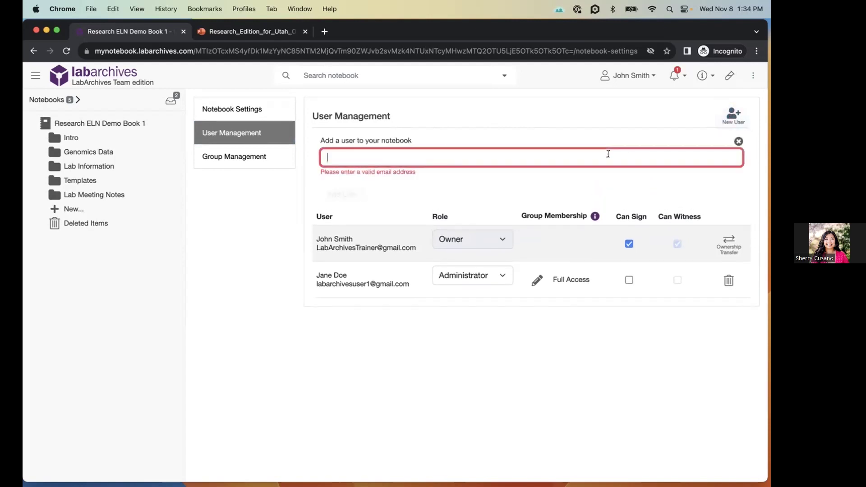
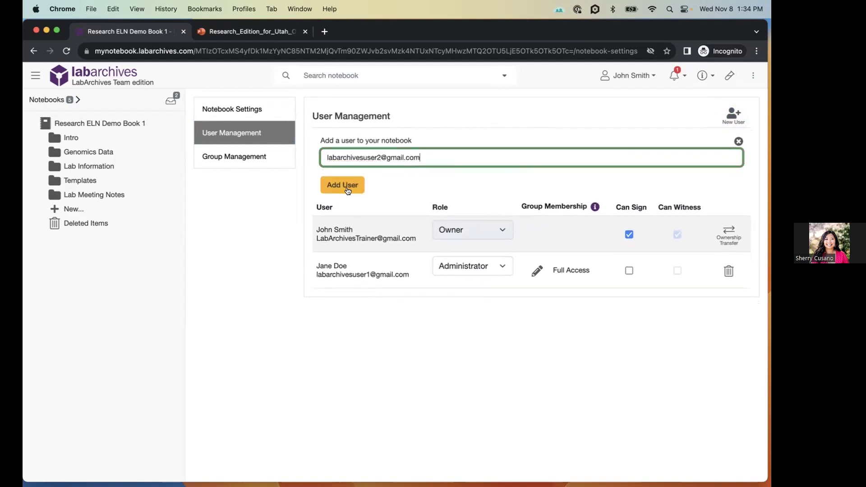
pyautogui.click(346, 188)
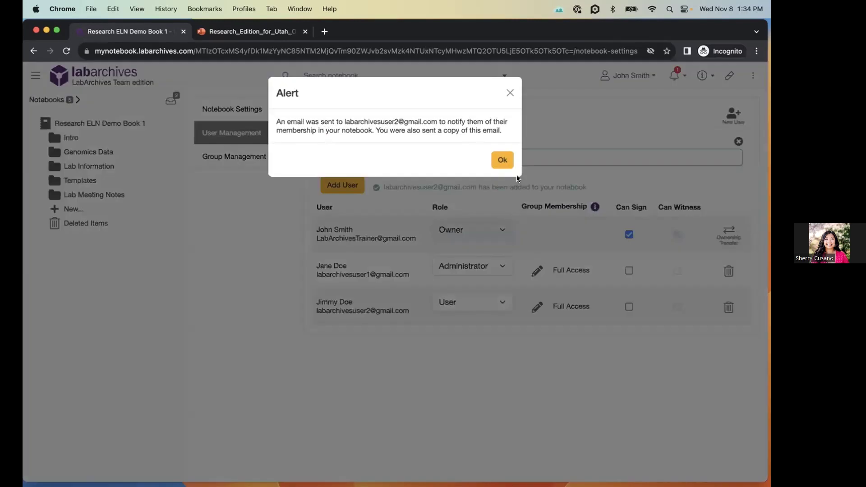
pyautogui.click(504, 157)
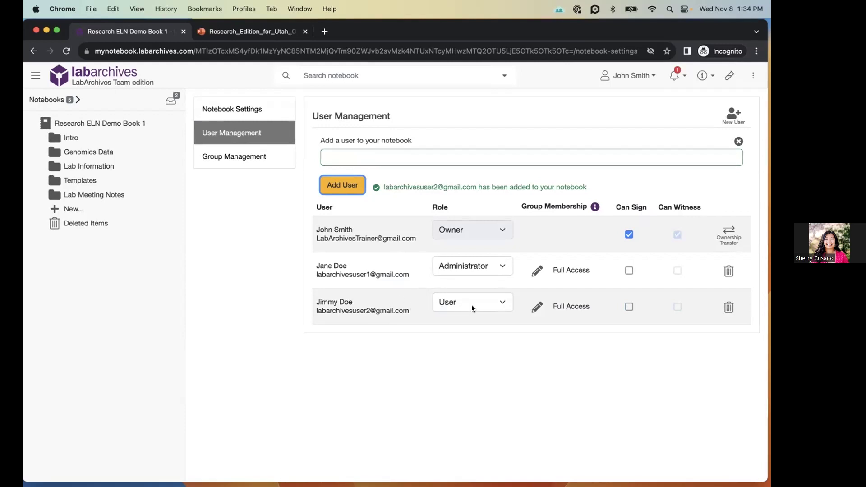
pyautogui.click(471, 304)
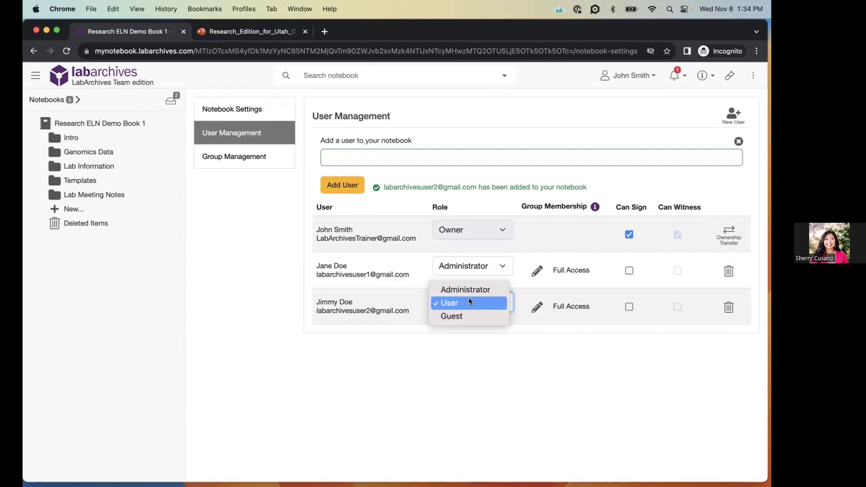
pyautogui.click(477, 342)
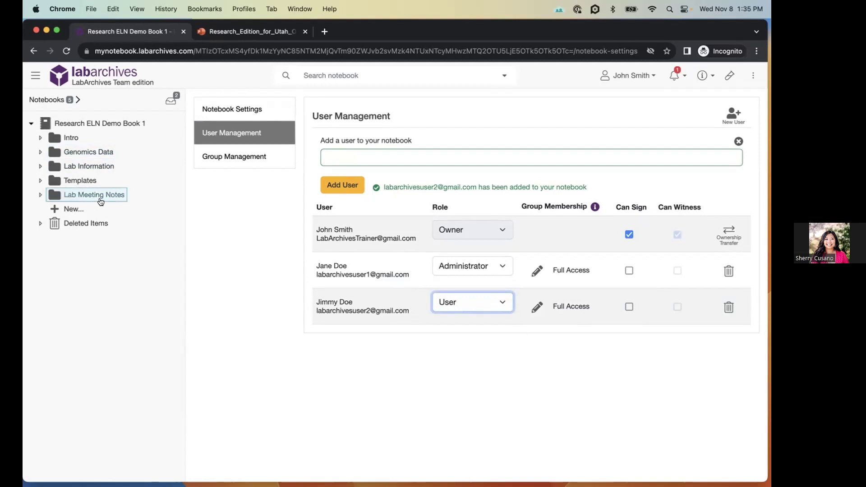
pyautogui.click(409, 377)
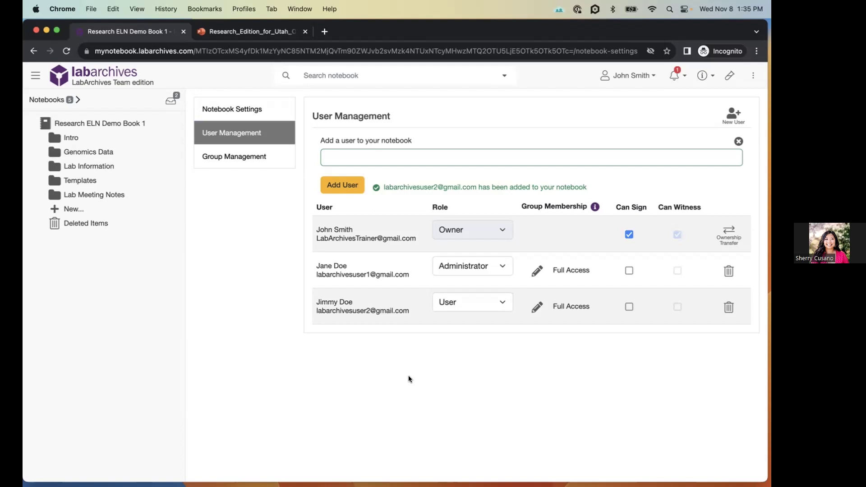
# - Expand Genomics Data and open the Nov 8th Notes page
pyautogui.click(87, 153)
pyautogui.click(98, 210)
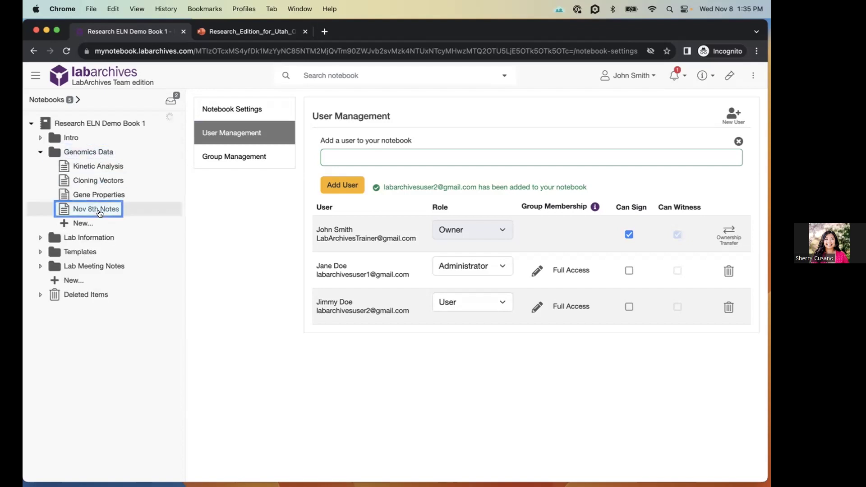
pyautogui.moveTo(429, 150)
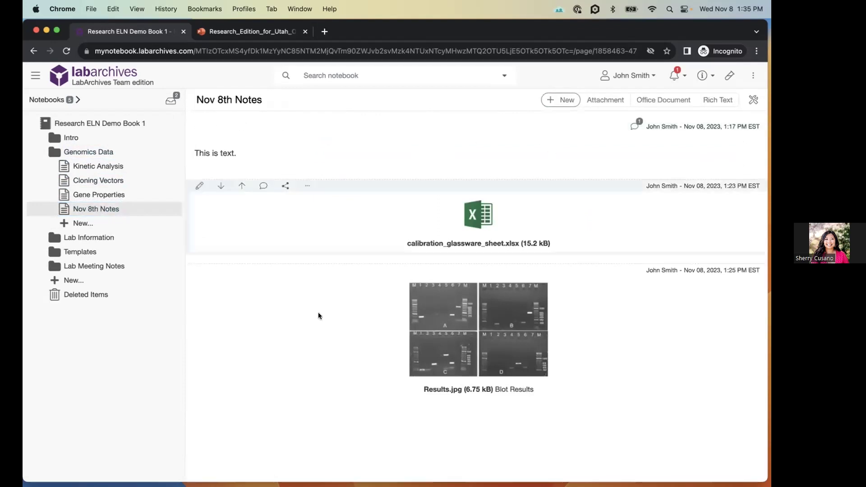
# - Look through the page actions menu, then bring up the Lab Information folder's actions
pyautogui.click(753, 100)
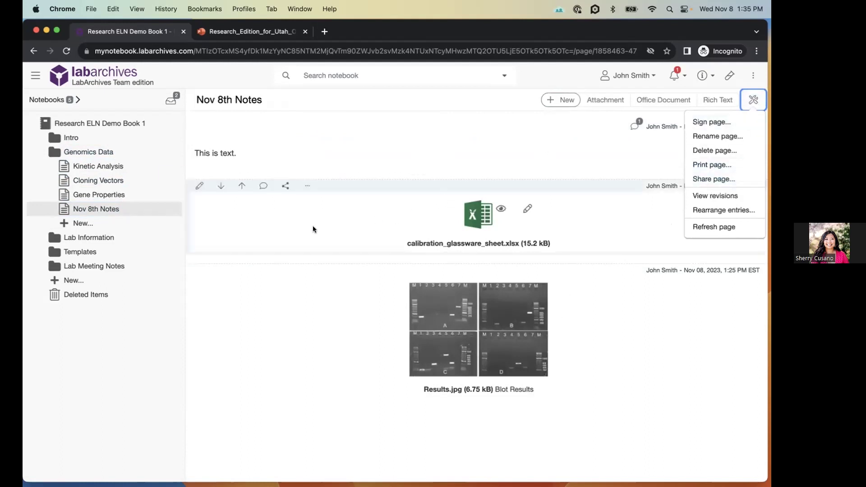
pyautogui.click(312, 225)
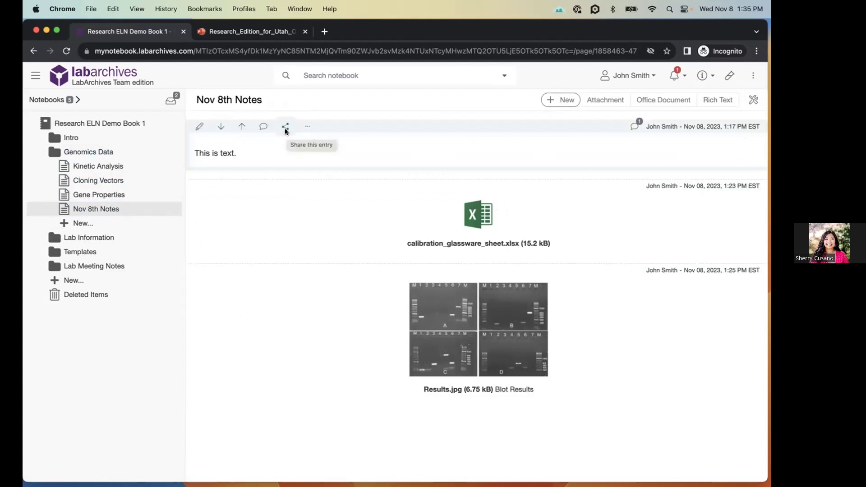
pyautogui.rightClick(92, 239)
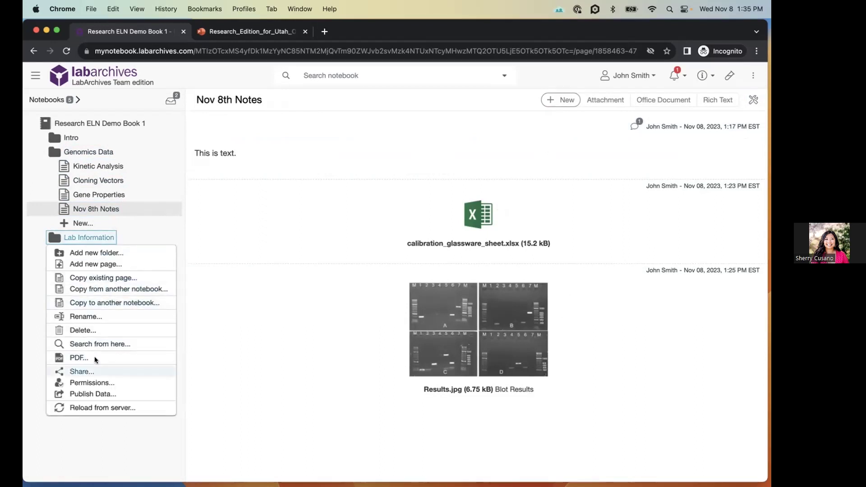
# - Share the Lab Information folder with an invitee's e-mail address, granting edit access
pyautogui.click(94, 372)
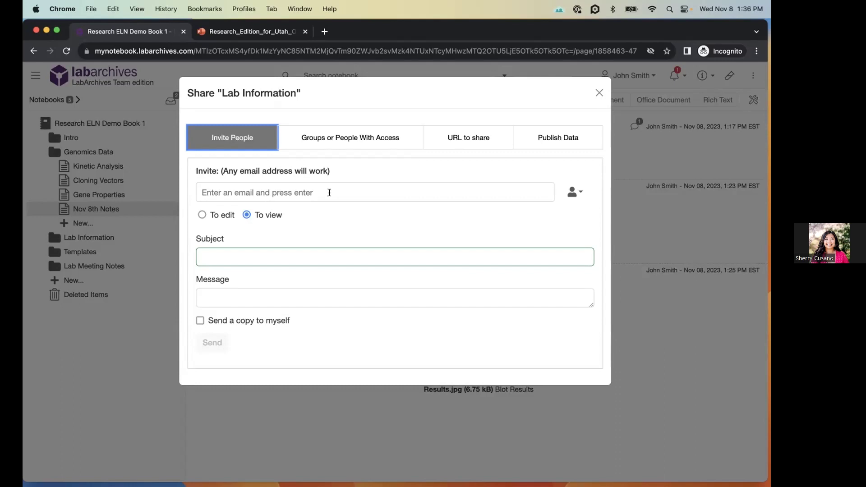
pyautogui.click(326, 193)
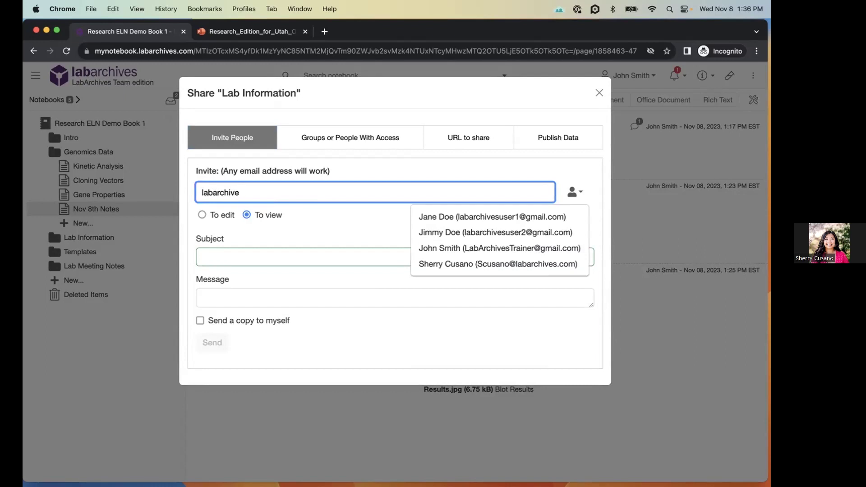
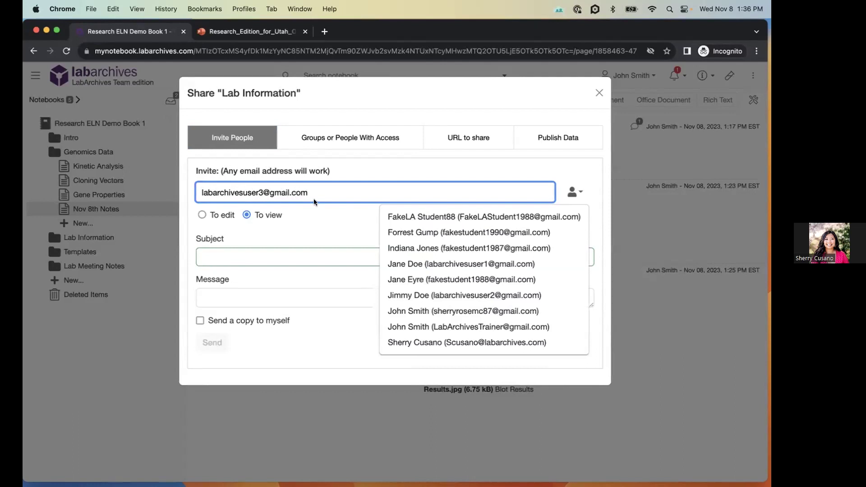
pyautogui.press('Return')
pyautogui.click(202, 215)
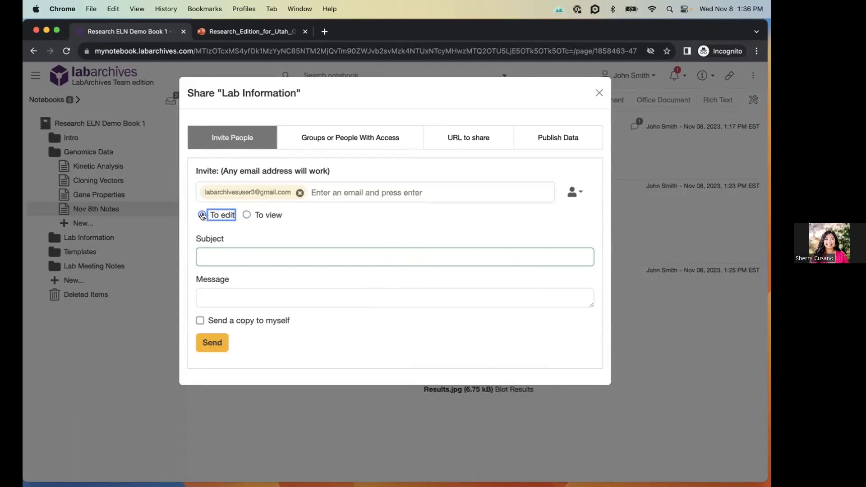
# - Enter the subject 'Check Out This Folder', send the invitation, and close the sharing window
pyautogui.click(324, 253)
pyautogui.write('Check Out this')
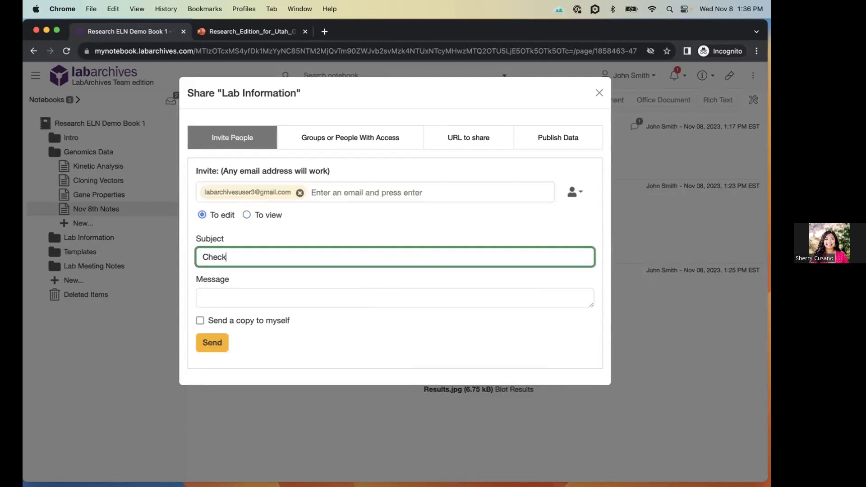
pyautogui.press('BackSpace')
pyautogui.press('BackSpace')
pyautogui.press('BackSpace')
pyautogui.press('BackSpace')
pyautogui.press('BackSpace')
pyautogui.write('T')
pyautogui.press('BackSpace')
pyautogui.write('This')
pyautogui.write('der')
pyautogui.click(213, 343)
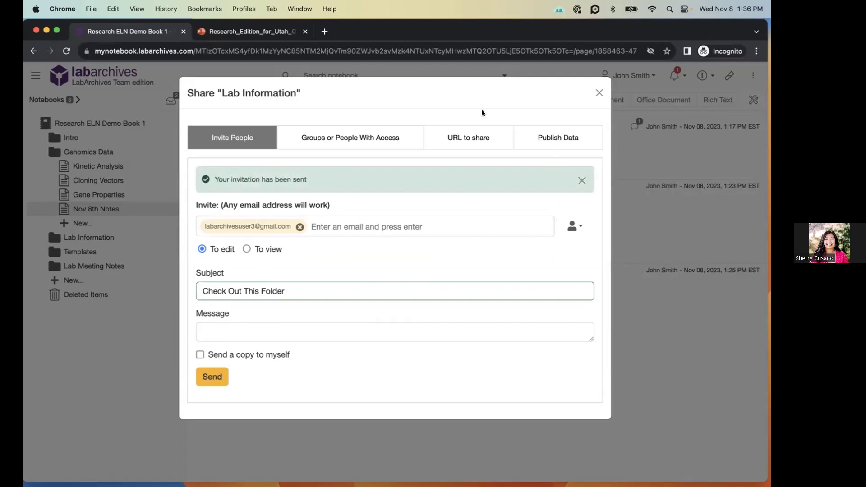
pyautogui.click(598, 93)
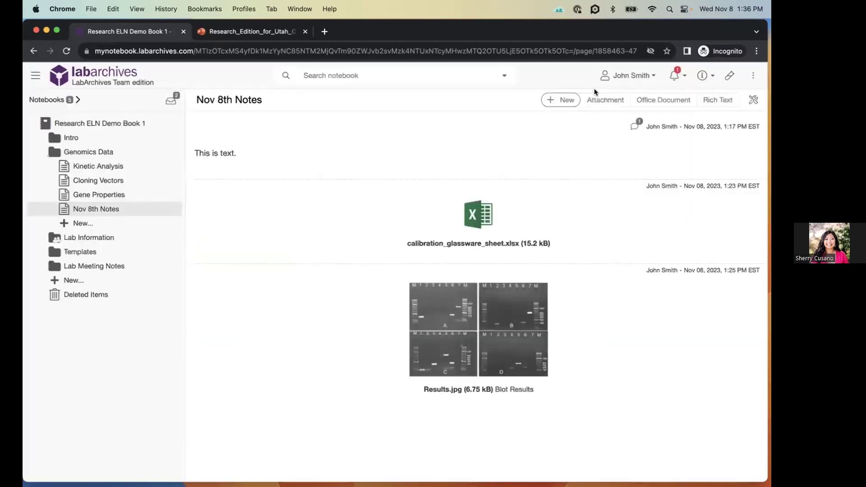
# - Reload the notebook, then open the MSDS page in the Lab Information folder
pyautogui.click(66, 50)
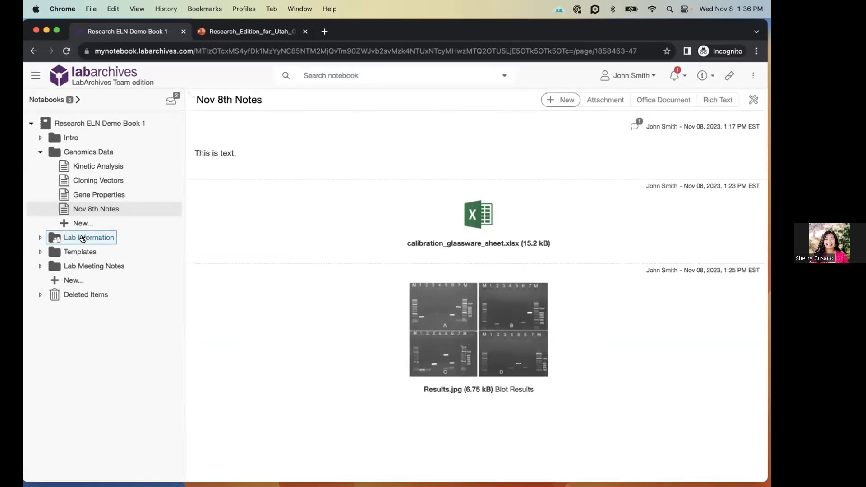
pyautogui.click(54, 238)
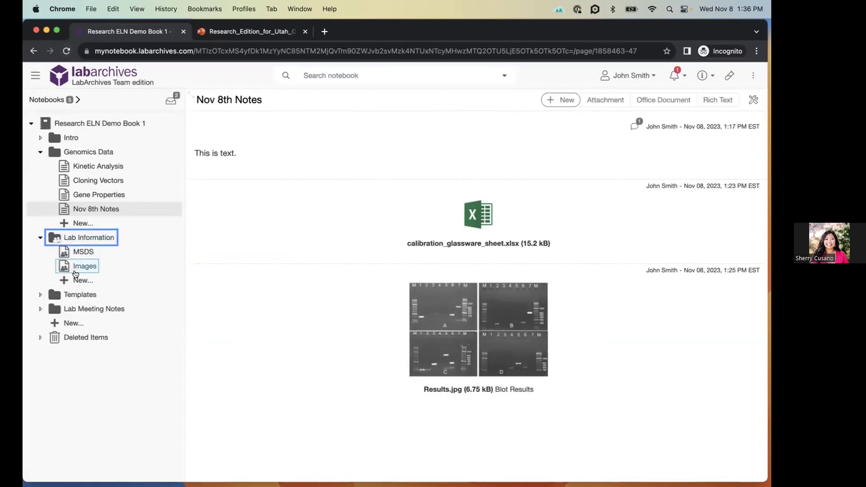
pyautogui.click(78, 252)
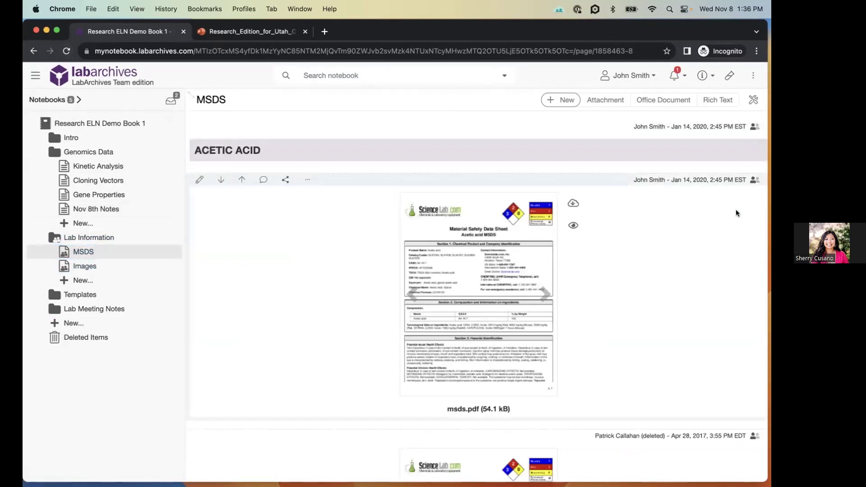
pyautogui.rightClick(93, 239)
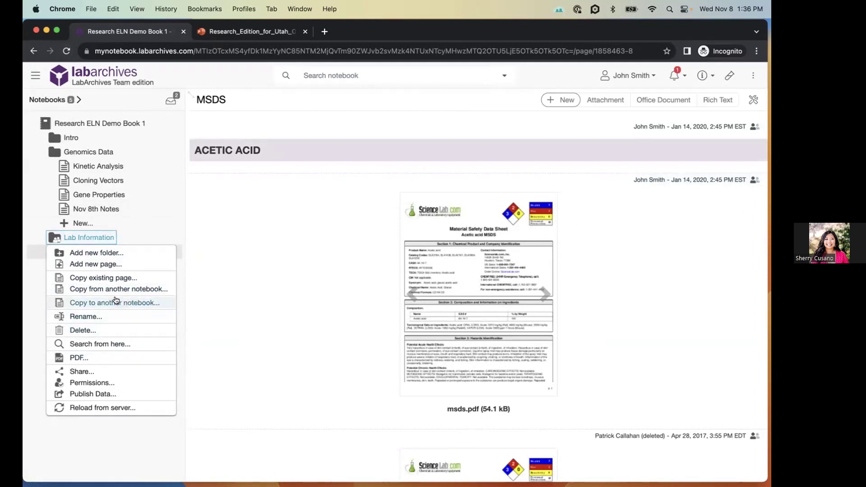
pyautogui.click(83, 372)
pyautogui.click(356, 137)
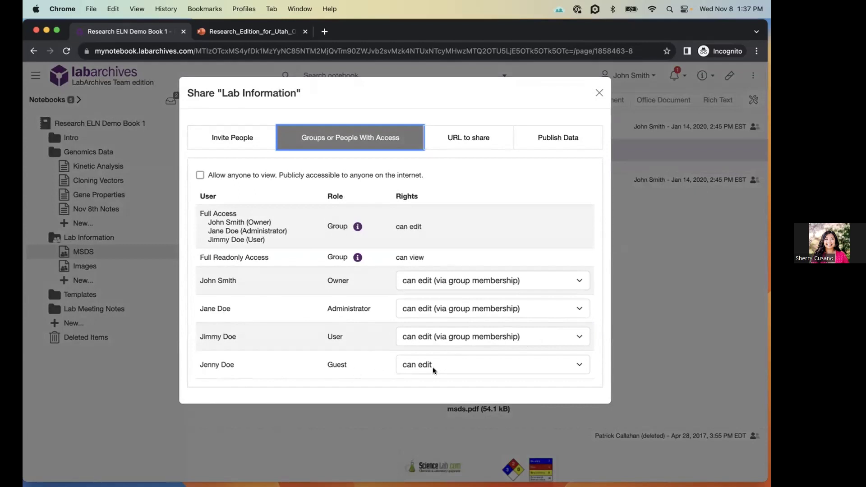
pyautogui.click(597, 92)
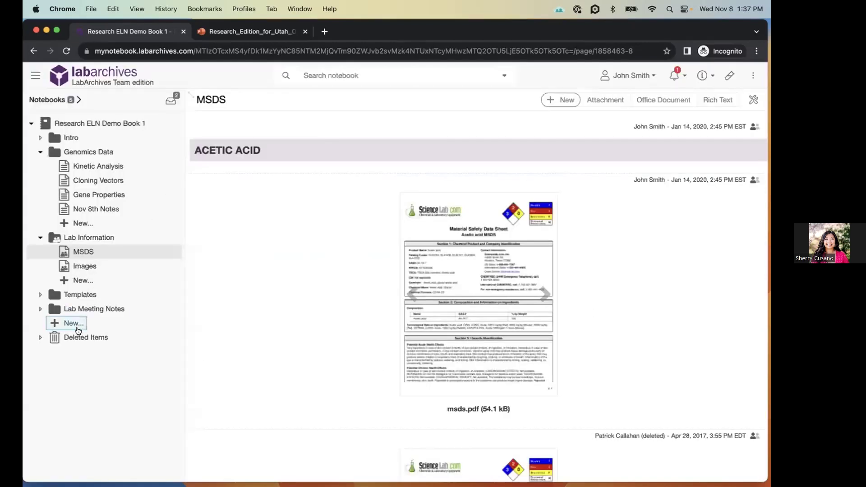
pyautogui.rightClick(78, 301)
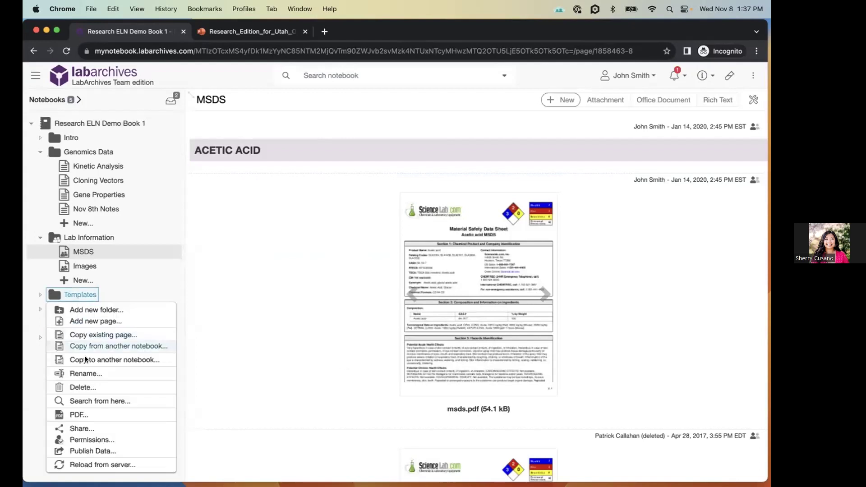
pyautogui.click(95, 437)
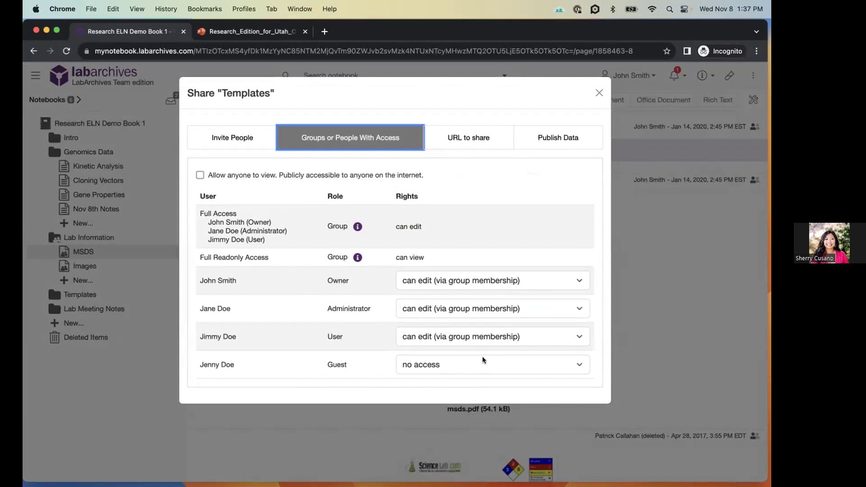
pyautogui.click(581, 361)
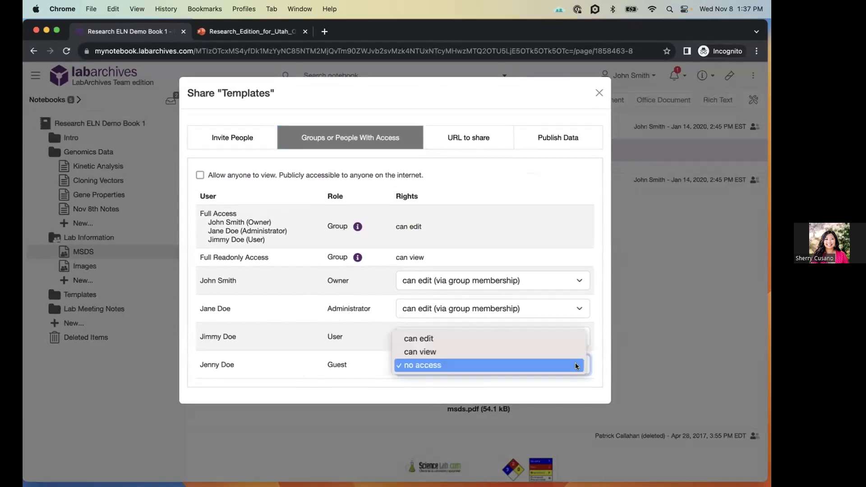
pyautogui.click(574, 197)
pyautogui.click(598, 93)
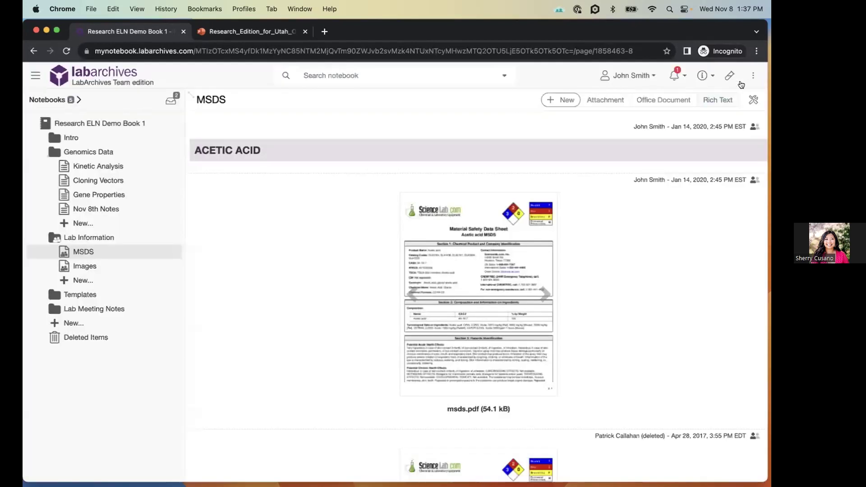
# - Open Notebook Settings > User Management and confirm the fourth member keeps the Guest role
pyautogui.click(753, 75)
pyautogui.click(713, 175)
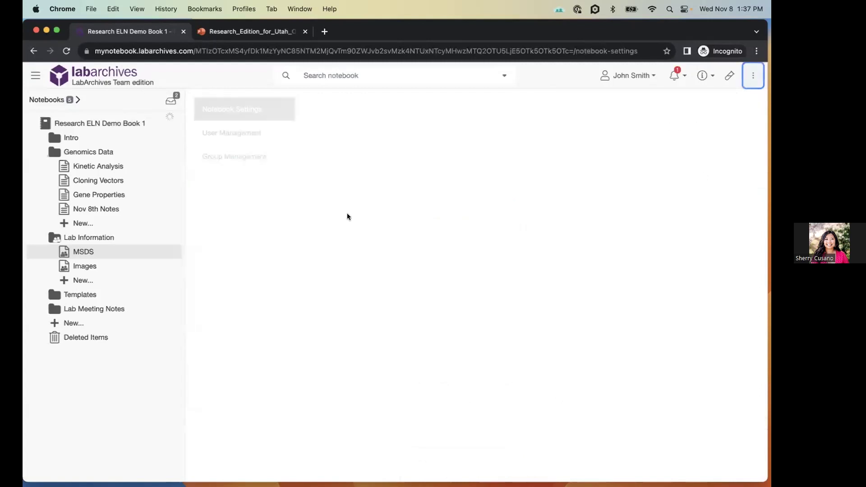
pyautogui.click(254, 134)
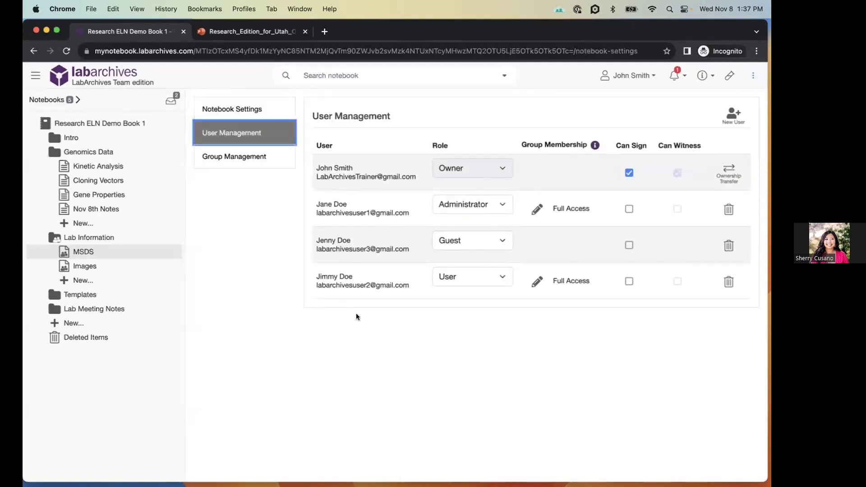
pyautogui.click(480, 242)
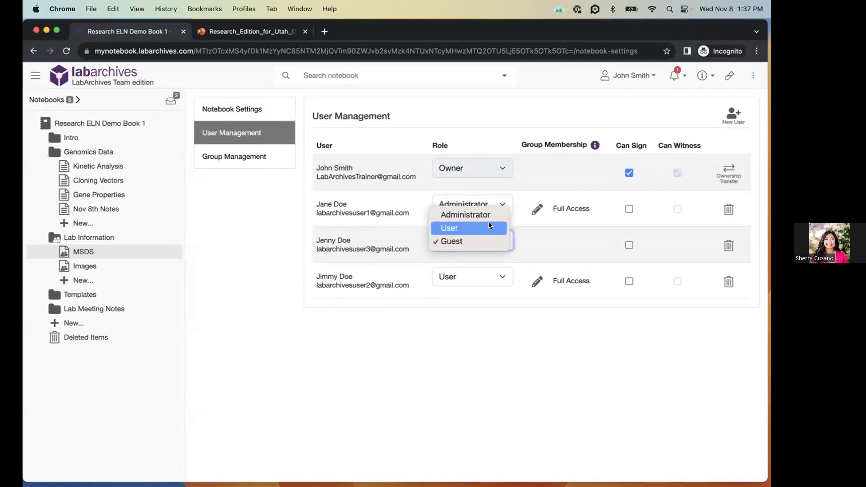
pyautogui.click(548, 242)
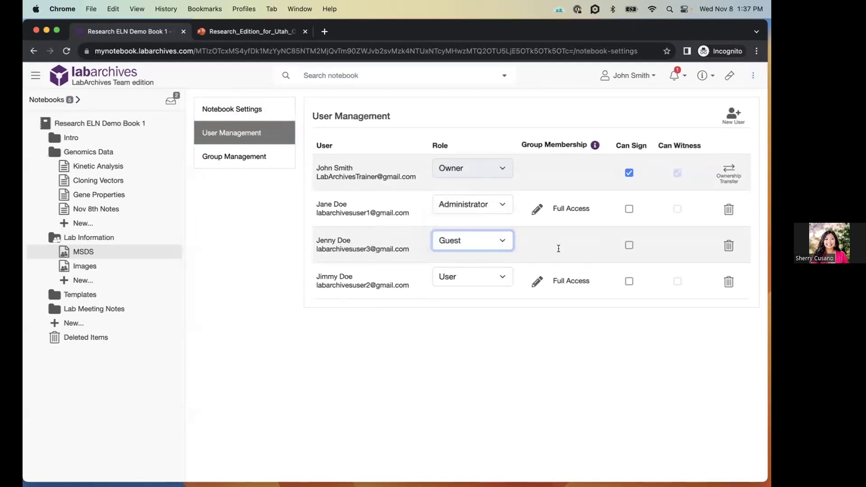
pyautogui.click(73, 241)
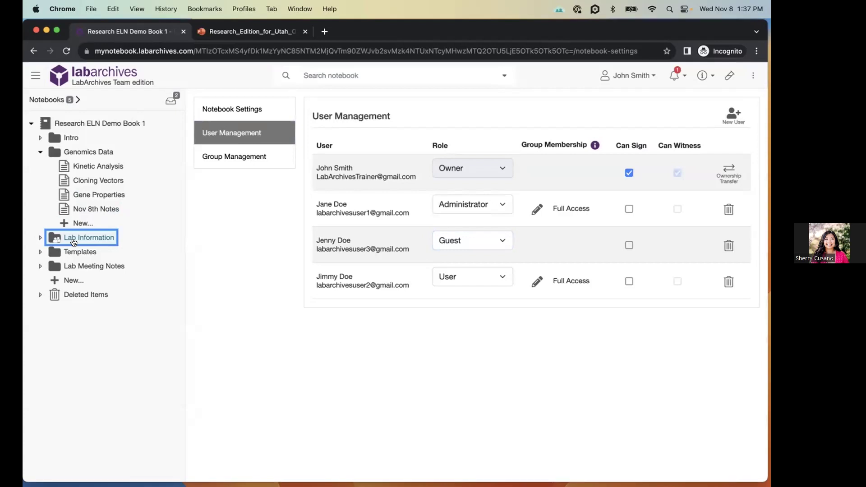
pyautogui.click(704, 75)
# - Read the 'What are Widgets?' knowledge base article, then close its tab
pyautogui.click(678, 118)
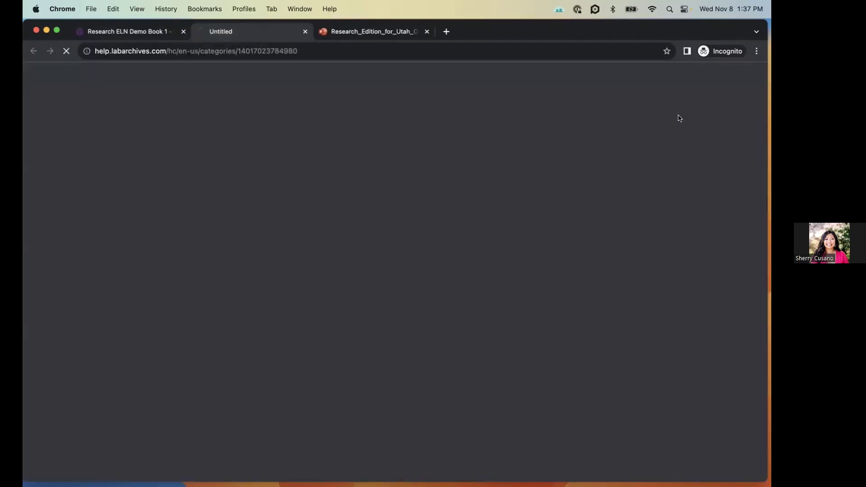
pyautogui.scroll(-2, 396, 339)
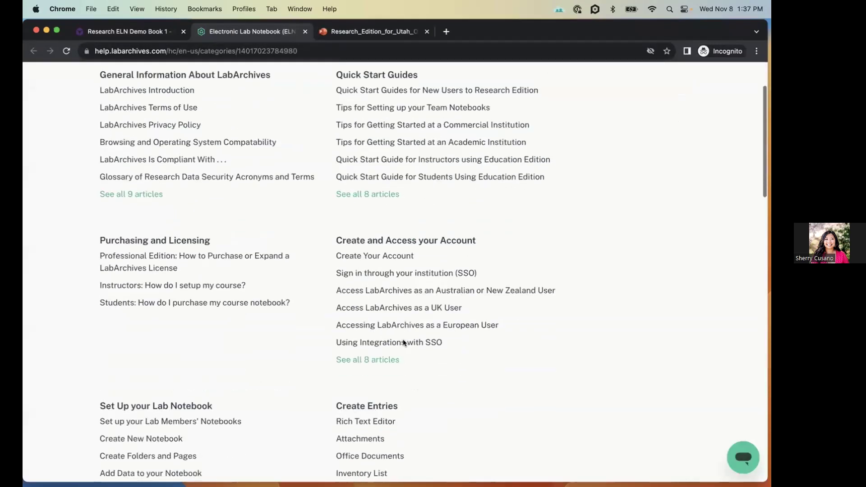
pyautogui.scroll(-5, 391, 366)
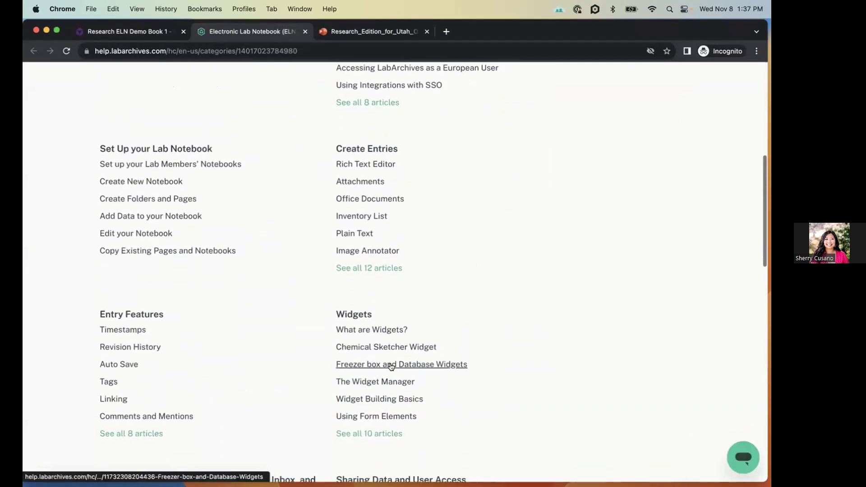
pyautogui.click(385, 334)
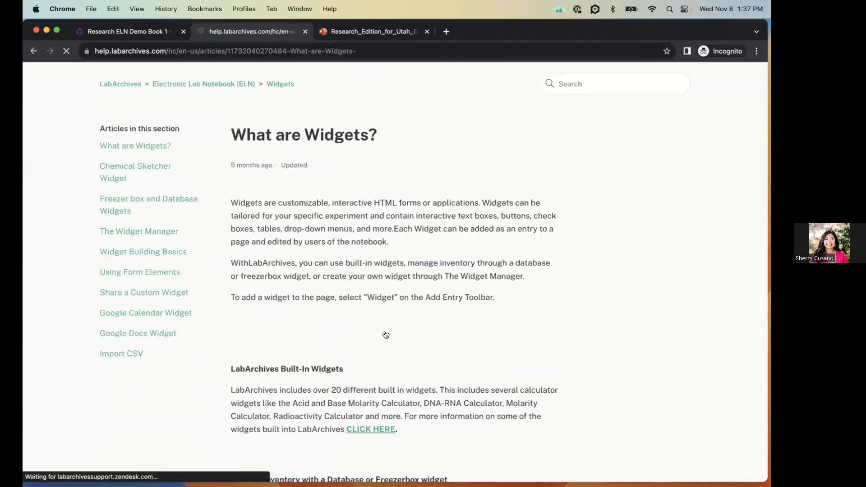
pyautogui.scroll(-3, 440, 338)
pyautogui.scroll(-12, 440, 338)
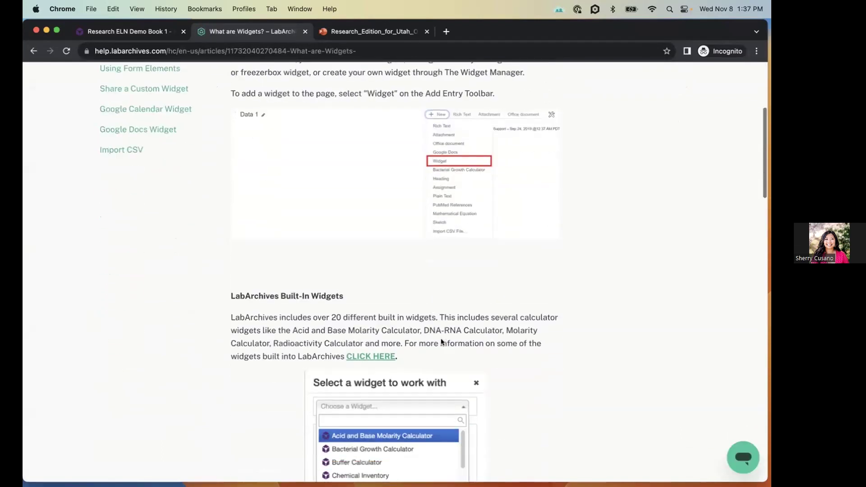
pyautogui.scroll(15, 441, 341)
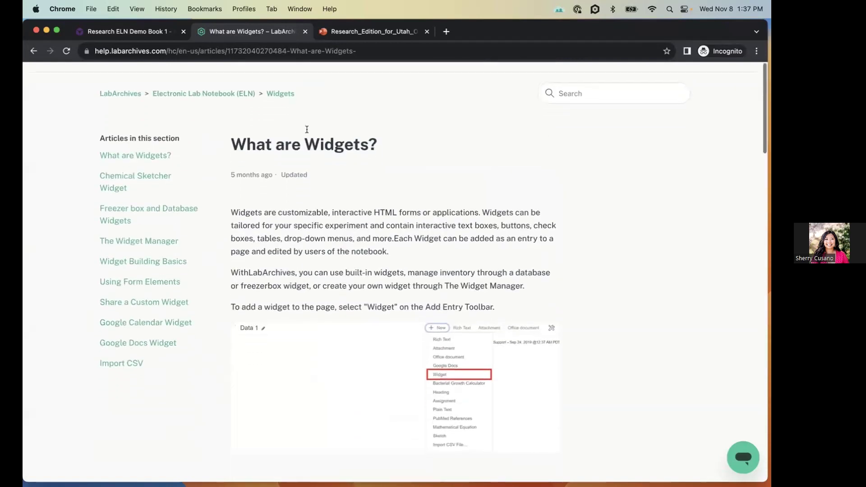
pyautogui.click(304, 32)
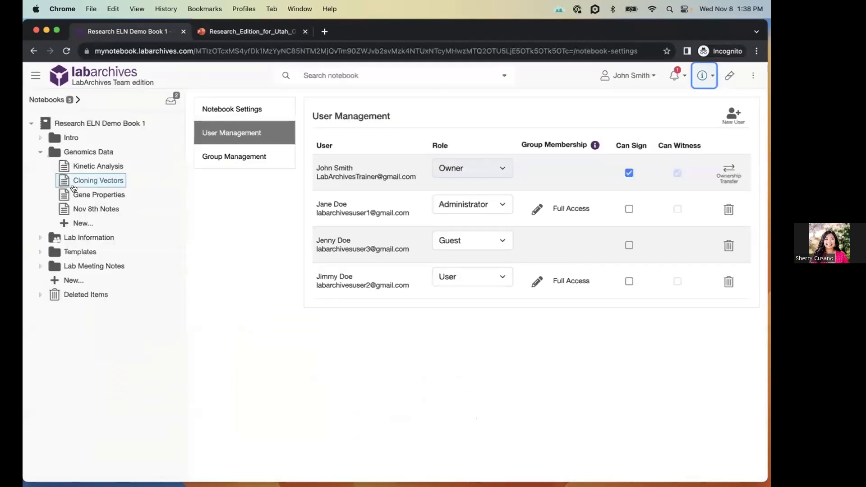
# - Collapse and re-expand Genomics Data, then show the Full Access and Full Readonly Access groups
pyautogui.click(85, 153)
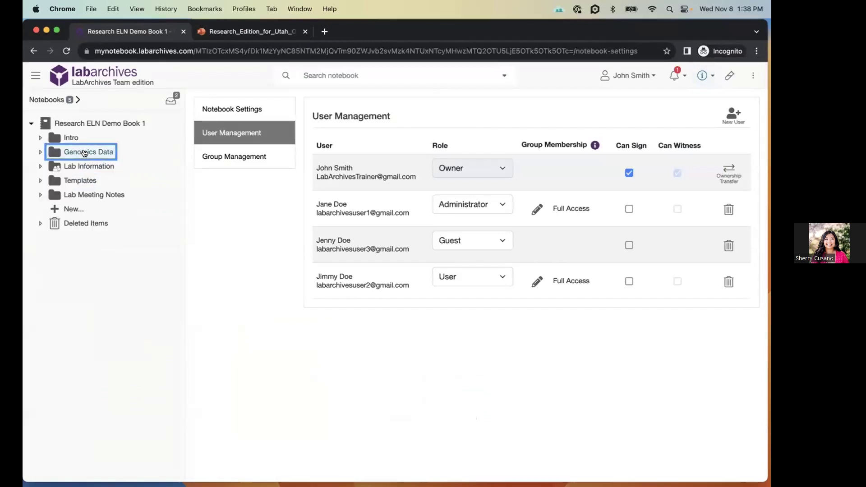
pyautogui.click(84, 154)
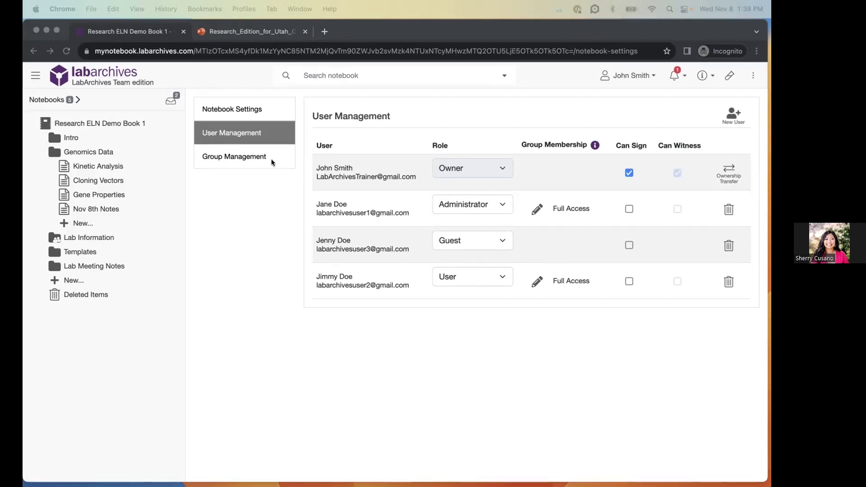
pyautogui.click(257, 160)
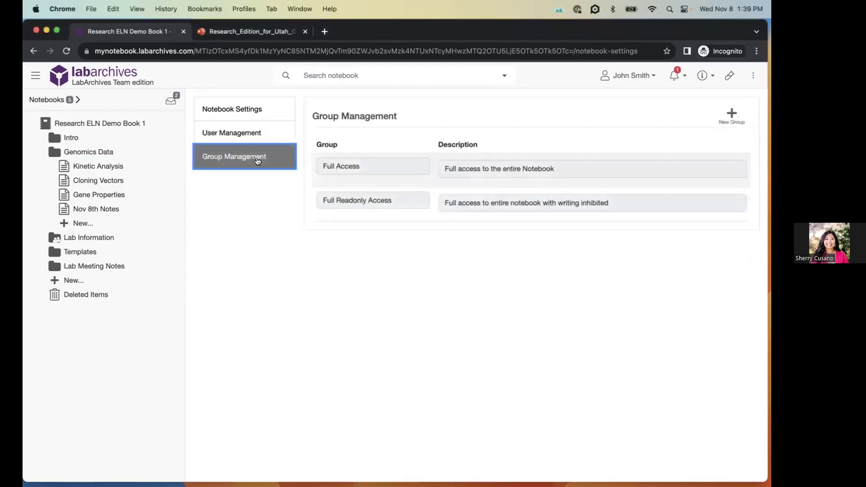
# - Return to User Management to see the Owner, Administrator, Guest and User members and their roles
pyautogui.click(256, 136)
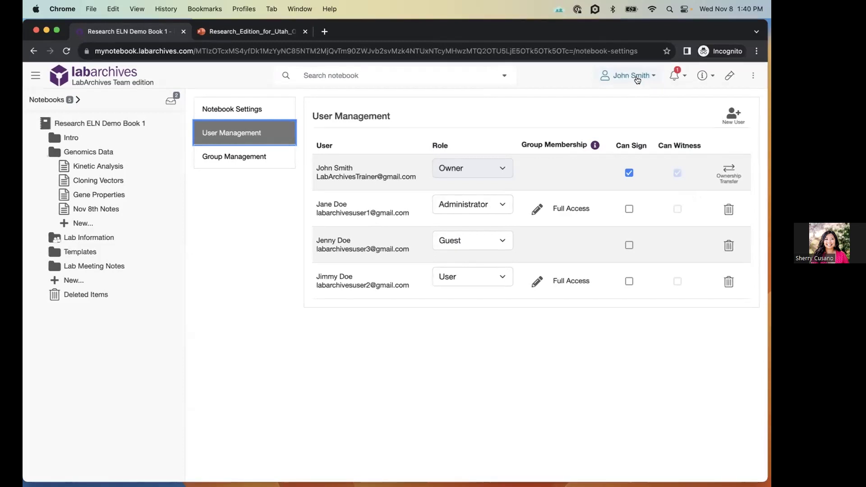
pyautogui.click(637, 79)
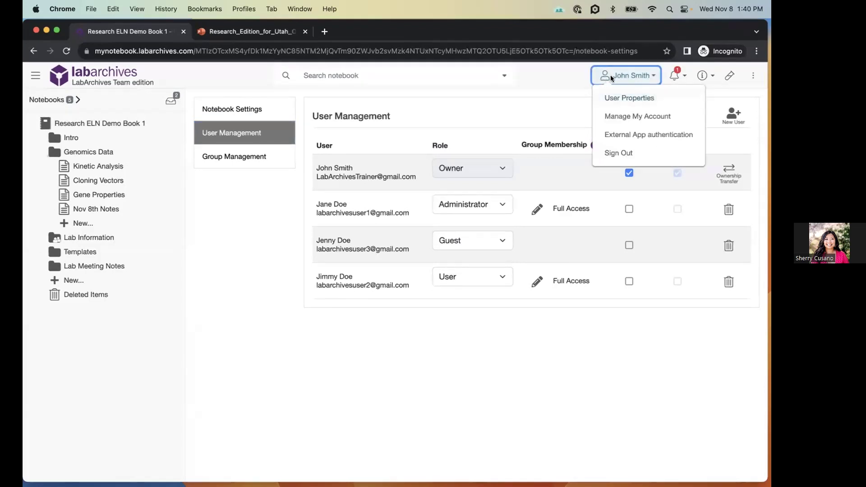
# - Review the account's User Properties form, then open the Nov 8th Notes page under Genomics Data
pyautogui.click(626, 97)
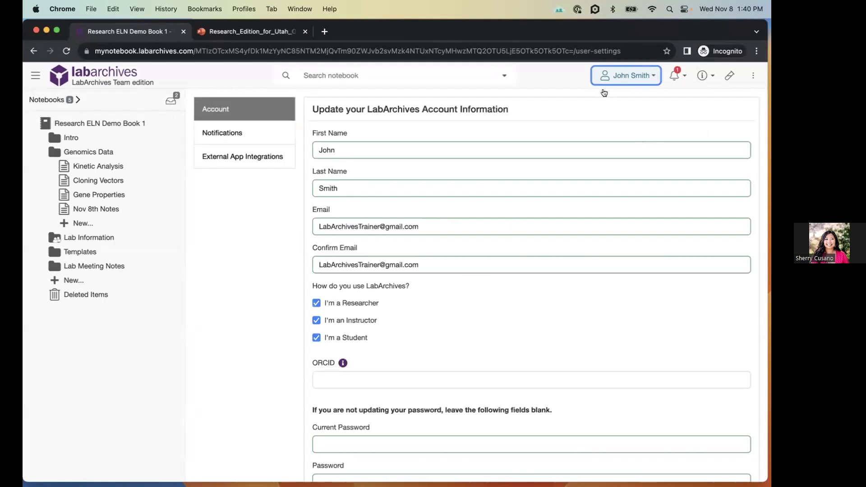
pyautogui.click(90, 207)
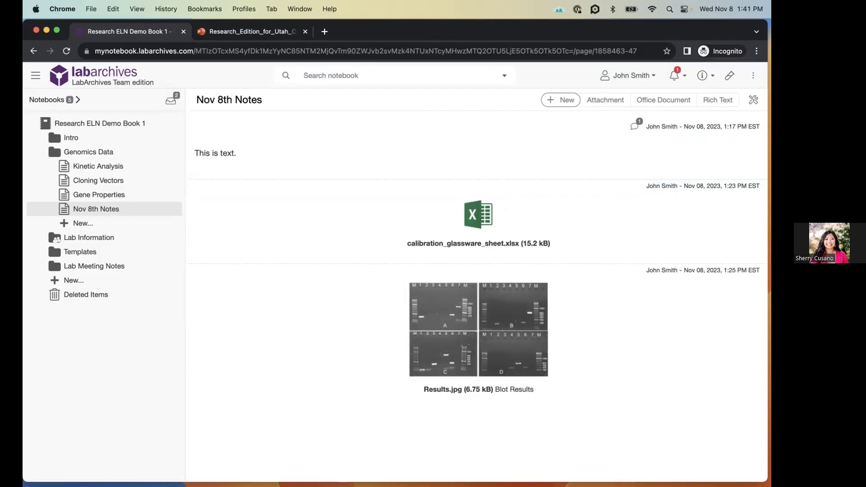
pyautogui.moveTo(436, 223)
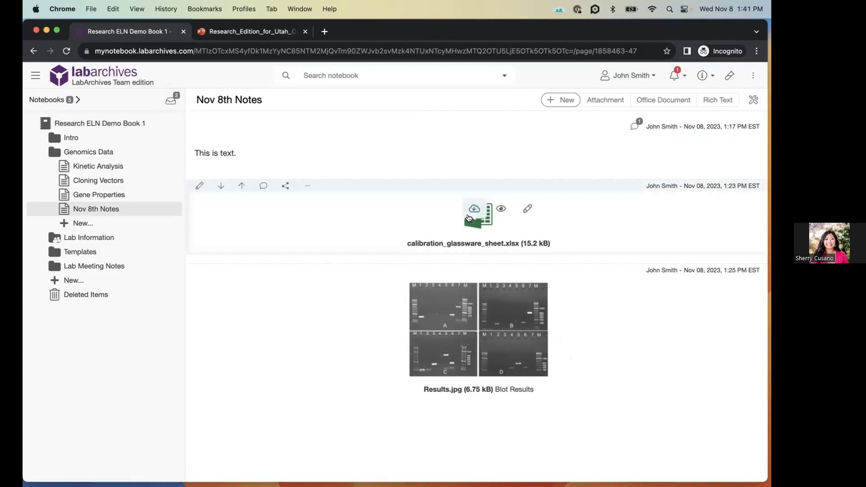
pyautogui.moveTo(354, 299)
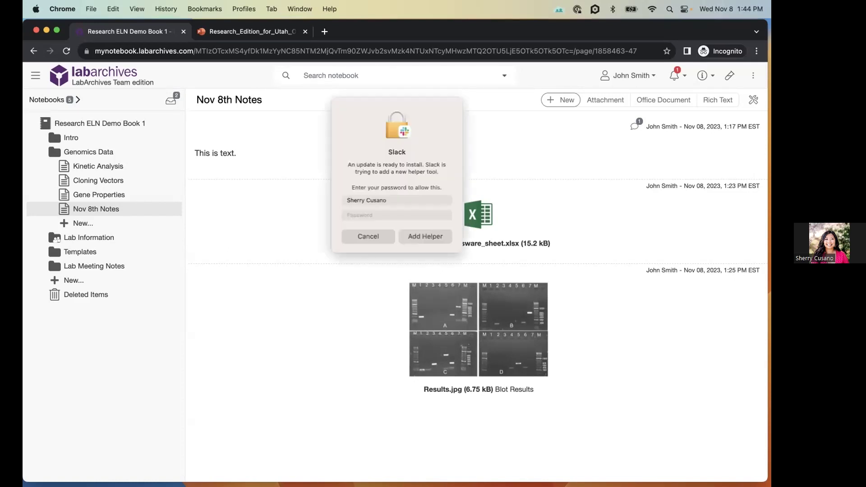
pyautogui.click(354, 235)
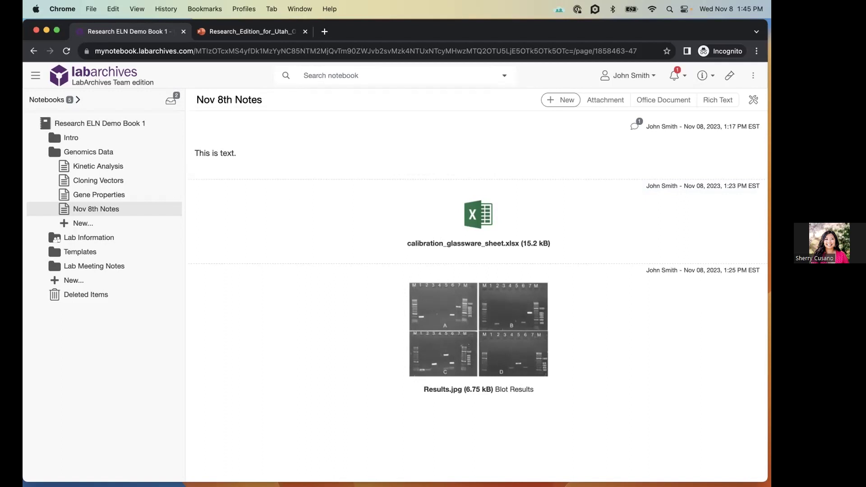
pyautogui.moveTo(432, 174)
pyautogui.moveTo(637, 117)
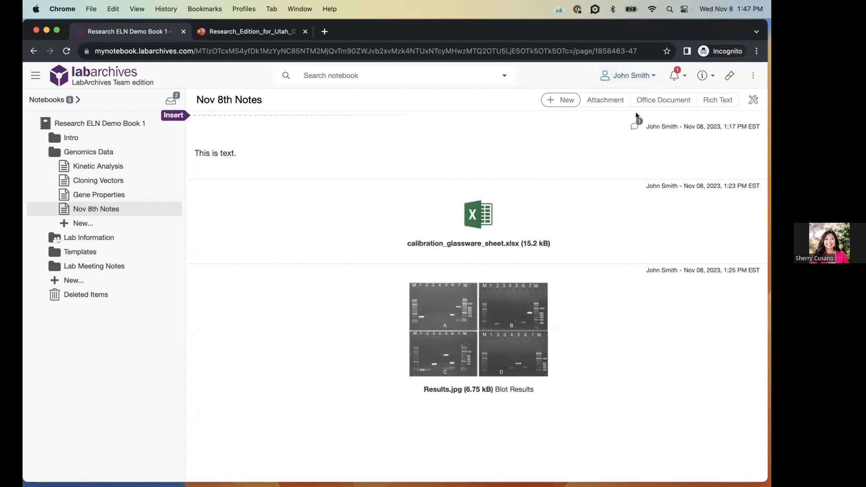
# - Switch back to the Research_Edition_for_Utah_OUR deck at slide 16, 'Event Evaluation'
pyautogui.moveTo(583, 199)
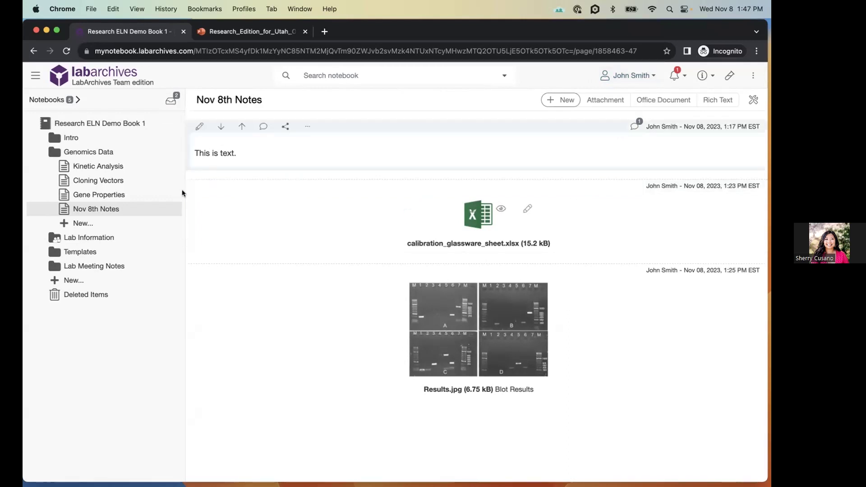
pyautogui.moveTo(350, 294)
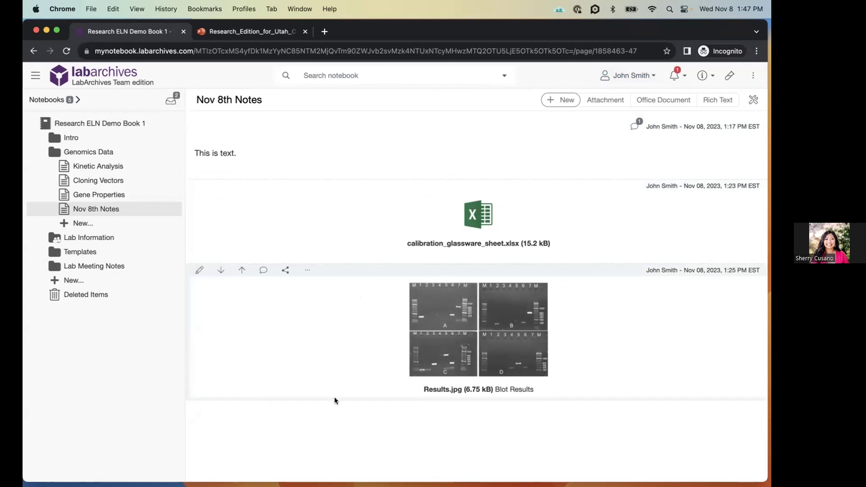
pyautogui.moveTo(335, 389)
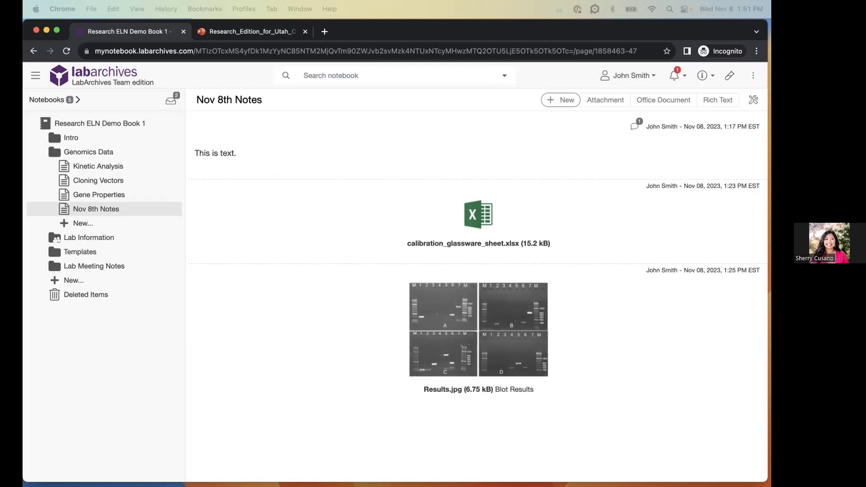
pyautogui.hotkey('ctrl', 'Tab')
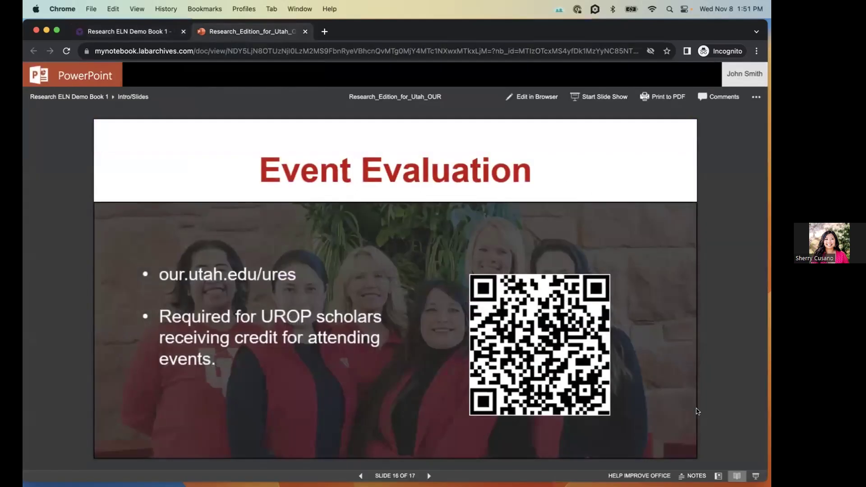